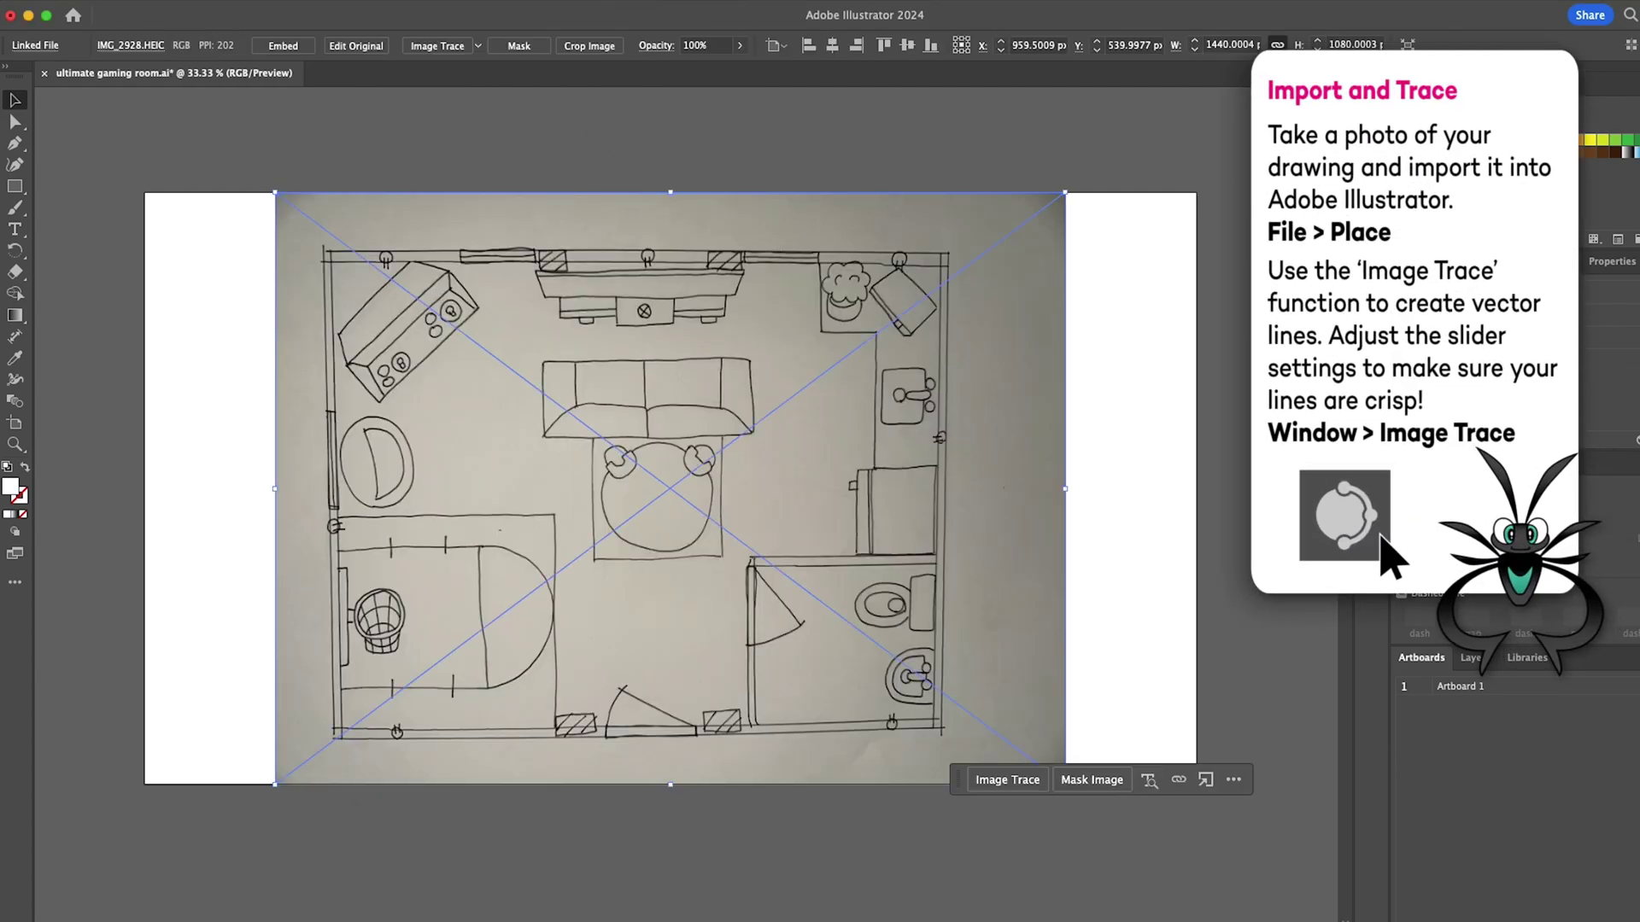
Trace the floor-plan photo in Black and White with a slightly lower threshold, and expand the result into vector paths.
{"action": "left_click", "coordinate": [1208, 394]}
{"action": "left_click", "coordinate": [1248, 683]}
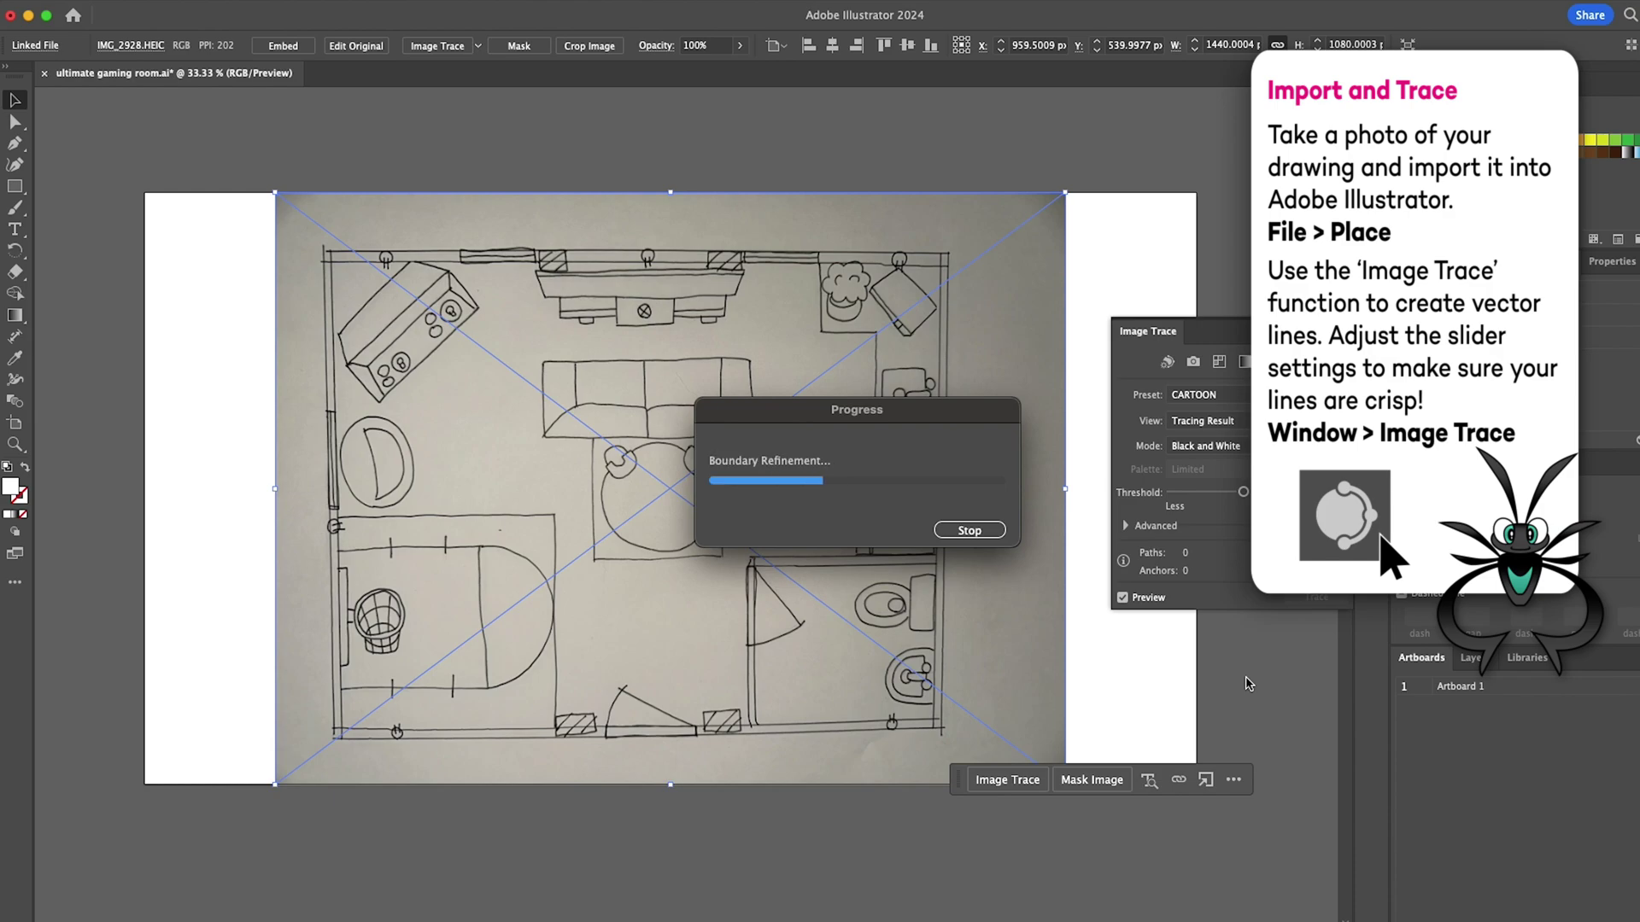
{"action": "left_click_drag", "start_coordinate": [1244, 493], "coordinate": [1235, 492]}
{"action": "left_click", "coordinate": [497, 47]}
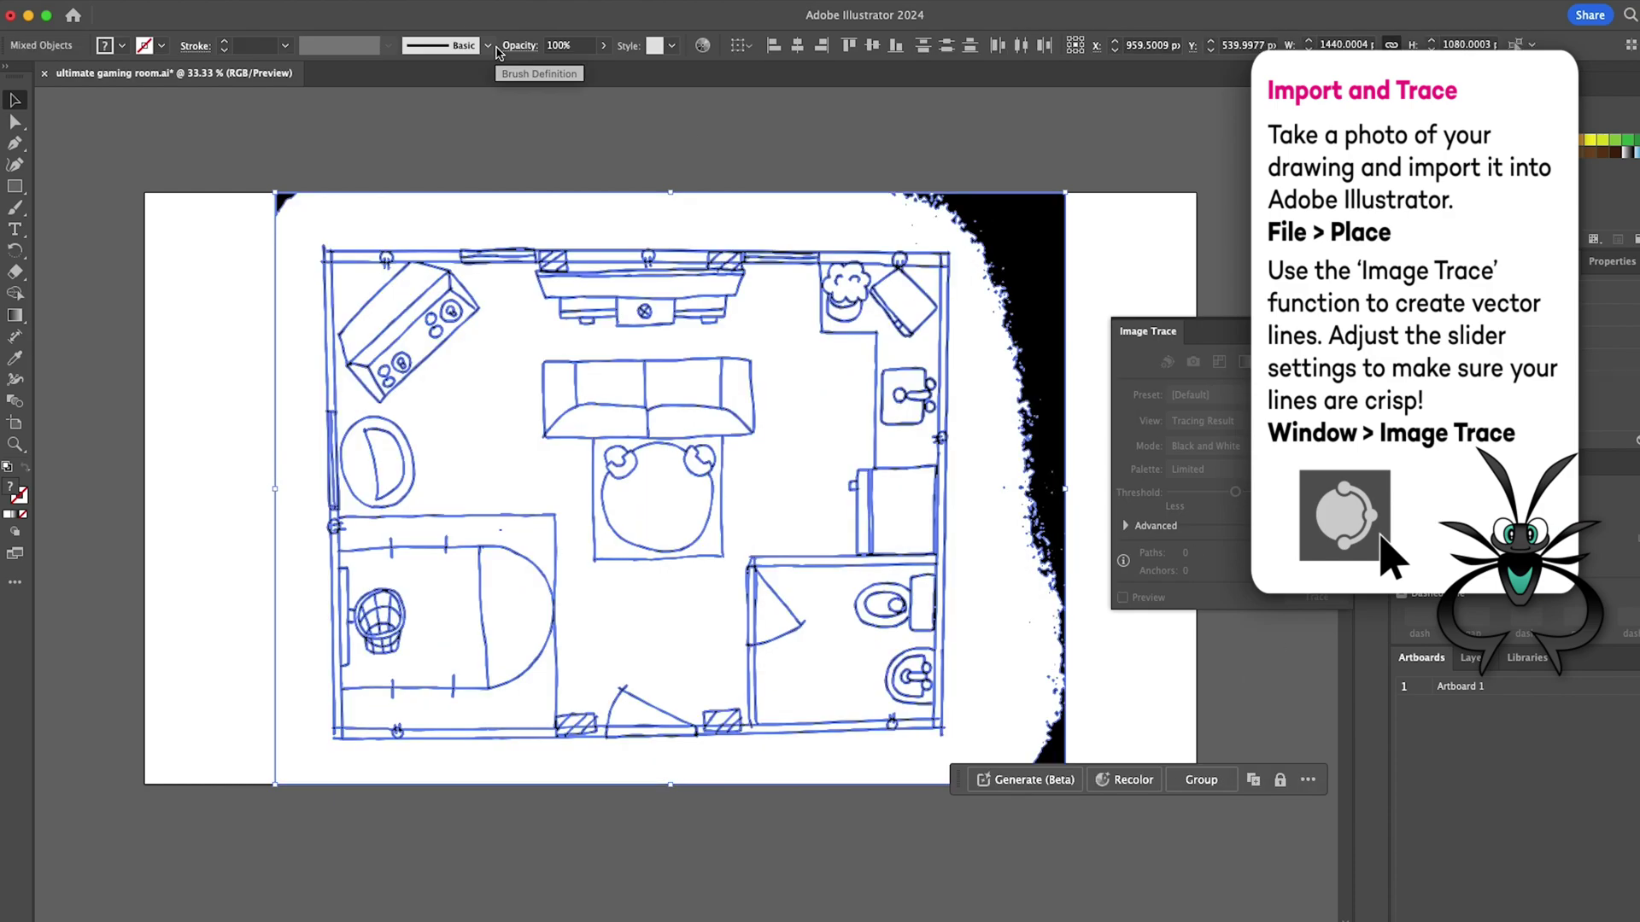
Delete the surplus traced background shapes around the floor plan.
{"action": "left_click_drag", "start_coordinate": [207, 162], "coordinate": [1123, 241]}
{"action": "key", "text": "Delete"}
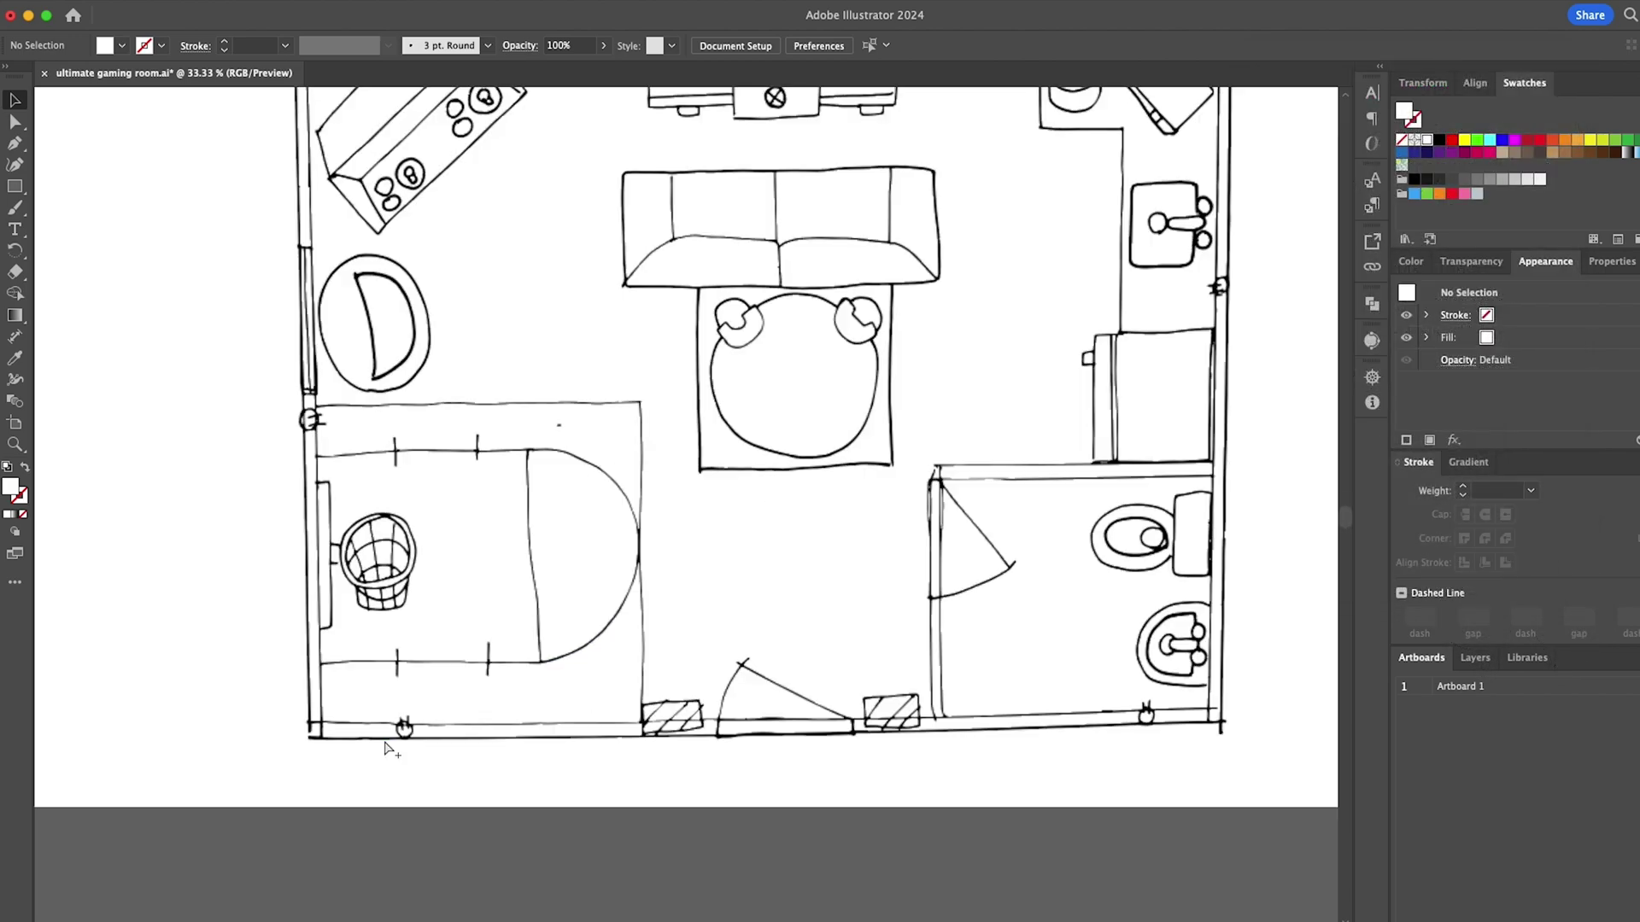
Select all the outer wall segments around the room and fill them with the tan swatch.
{"action": "scroll", "coordinate": [389, 752], "scroll_direction": "up", "scroll_amount": 3}
{"action": "left_click", "coordinate": [602, 143]}
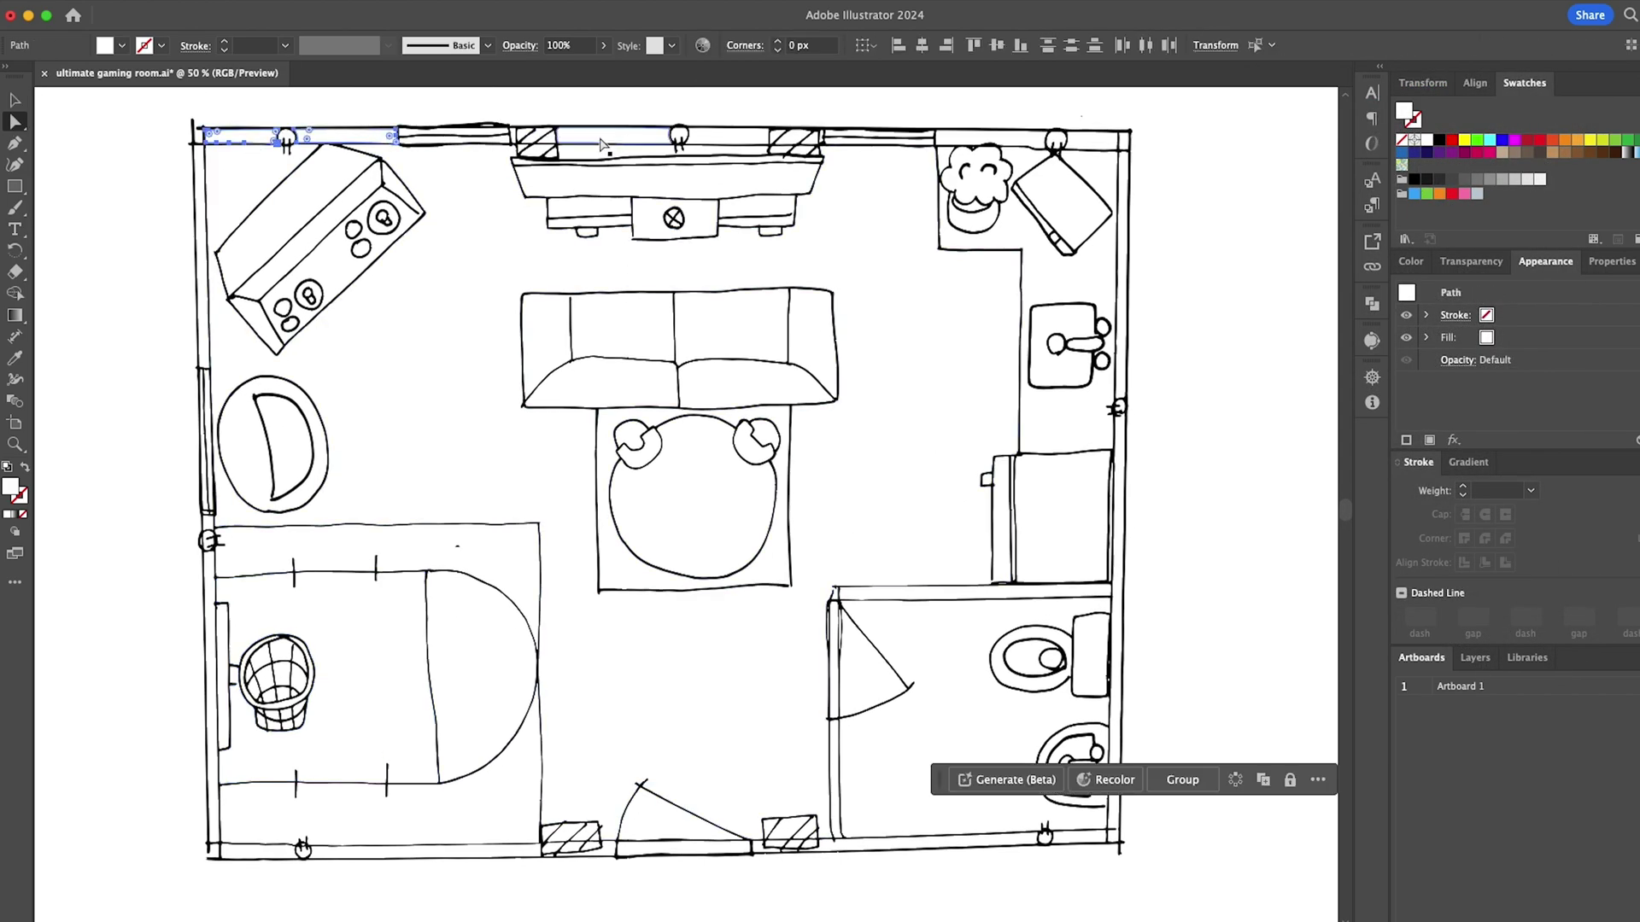
{"action": "left_click", "coordinate": [980, 143], "text": "shift"}
{"action": "left_click", "coordinate": [1121, 138], "text": "shift"}
{"action": "scroll", "coordinate": [1123, 168], "scroll_direction": "up", "scroll_amount": 2}
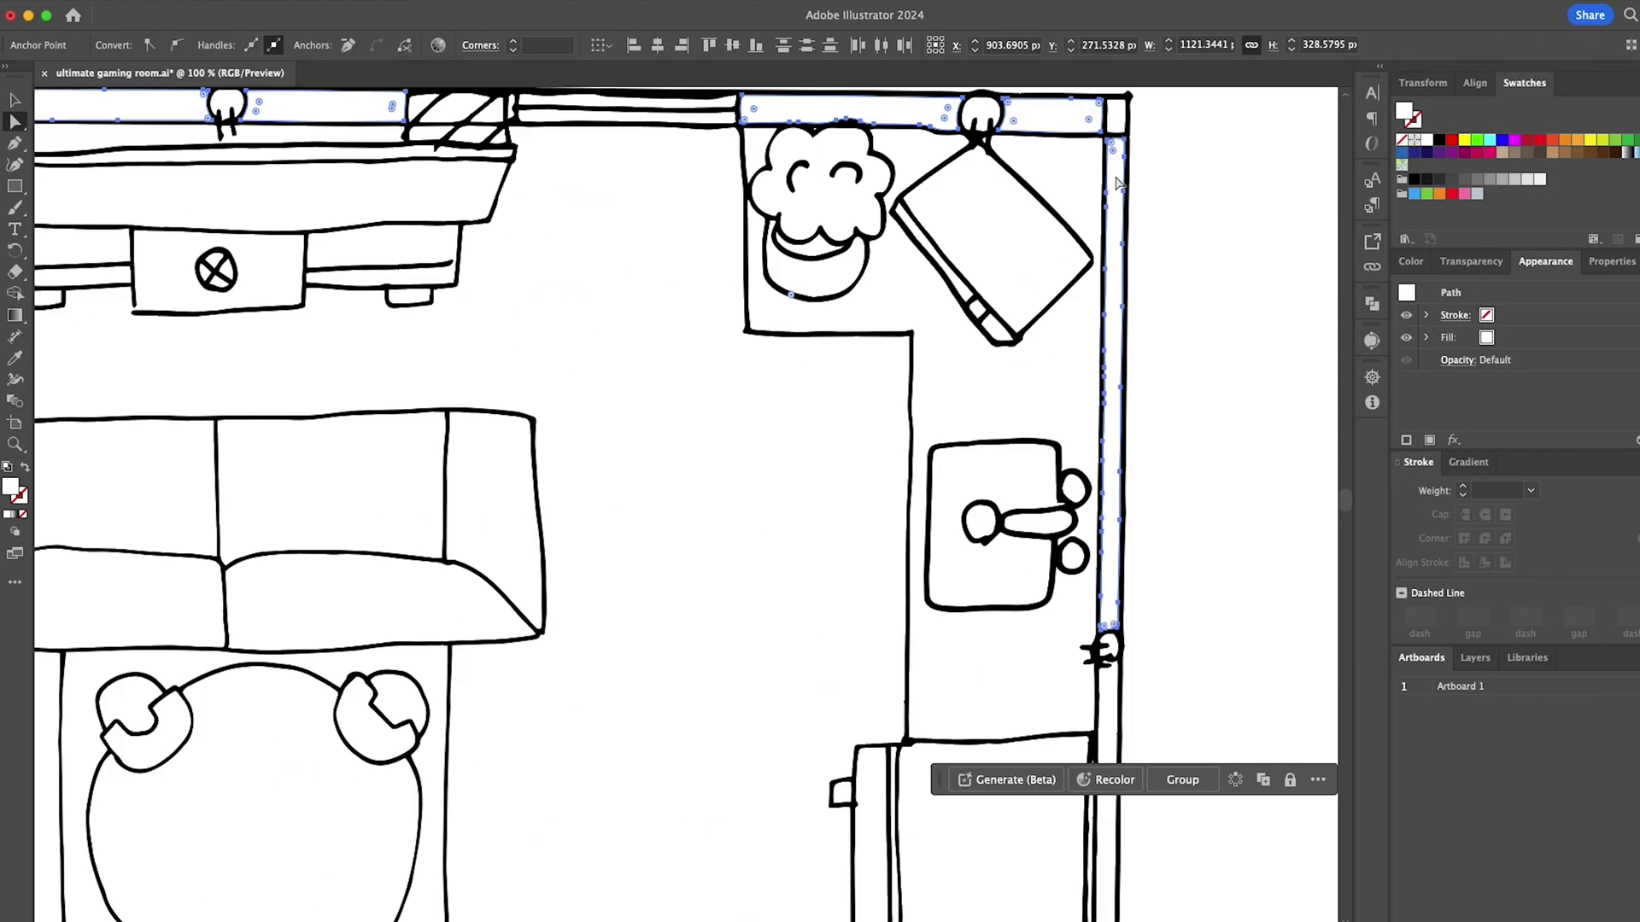
{"action": "left_click", "coordinate": [1121, 175], "text": "shift"}
{"action": "scroll", "coordinate": [1047, 447], "scroll_direction": "down", "scroll_amount": 8}
{"action": "left_click", "coordinate": [863, 836], "text": "shift"}
{"action": "scroll", "coordinate": [854, 841], "scroll_direction": "left", "scroll_amount": 4}
{"action": "scroll", "coordinate": [747, 886], "scroll_direction": "left", "scroll_amount": 5}
{"action": "scroll", "coordinate": [285, 758], "scroll_direction": "up", "scroll_amount": 15}
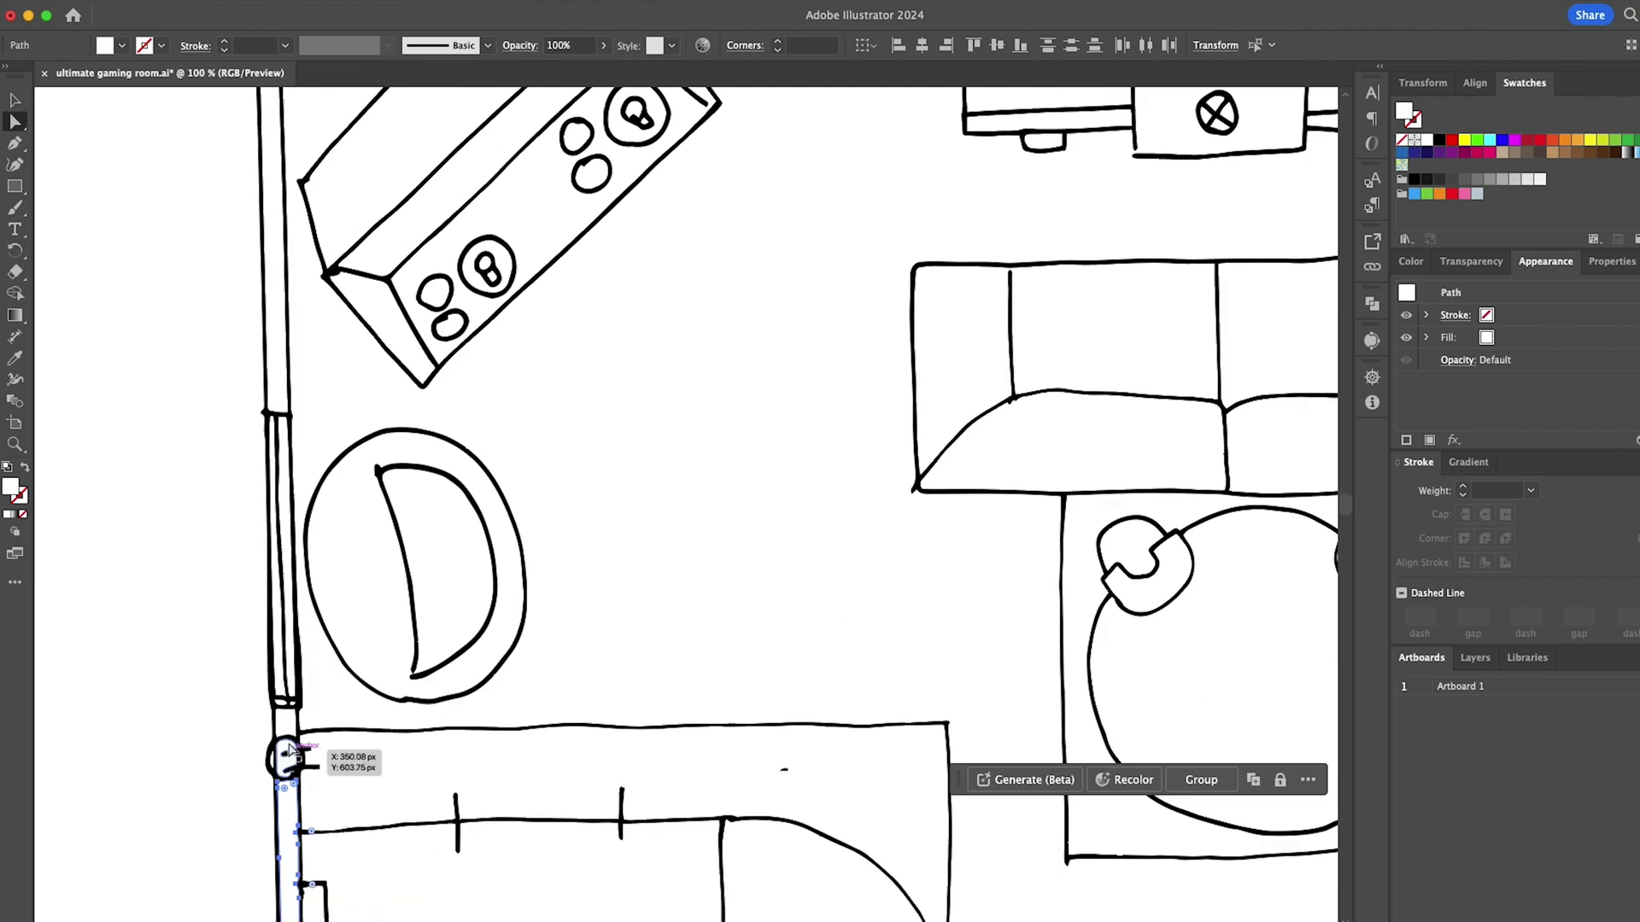
{"action": "left_click", "coordinate": [627, 315]}
{"action": "scroll", "coordinate": [628, 314], "scroll_direction": "down", "scroll_amount": 3}
{"action": "scroll", "coordinate": [893, 248], "scroll_direction": "up", "scroll_amount": 1}
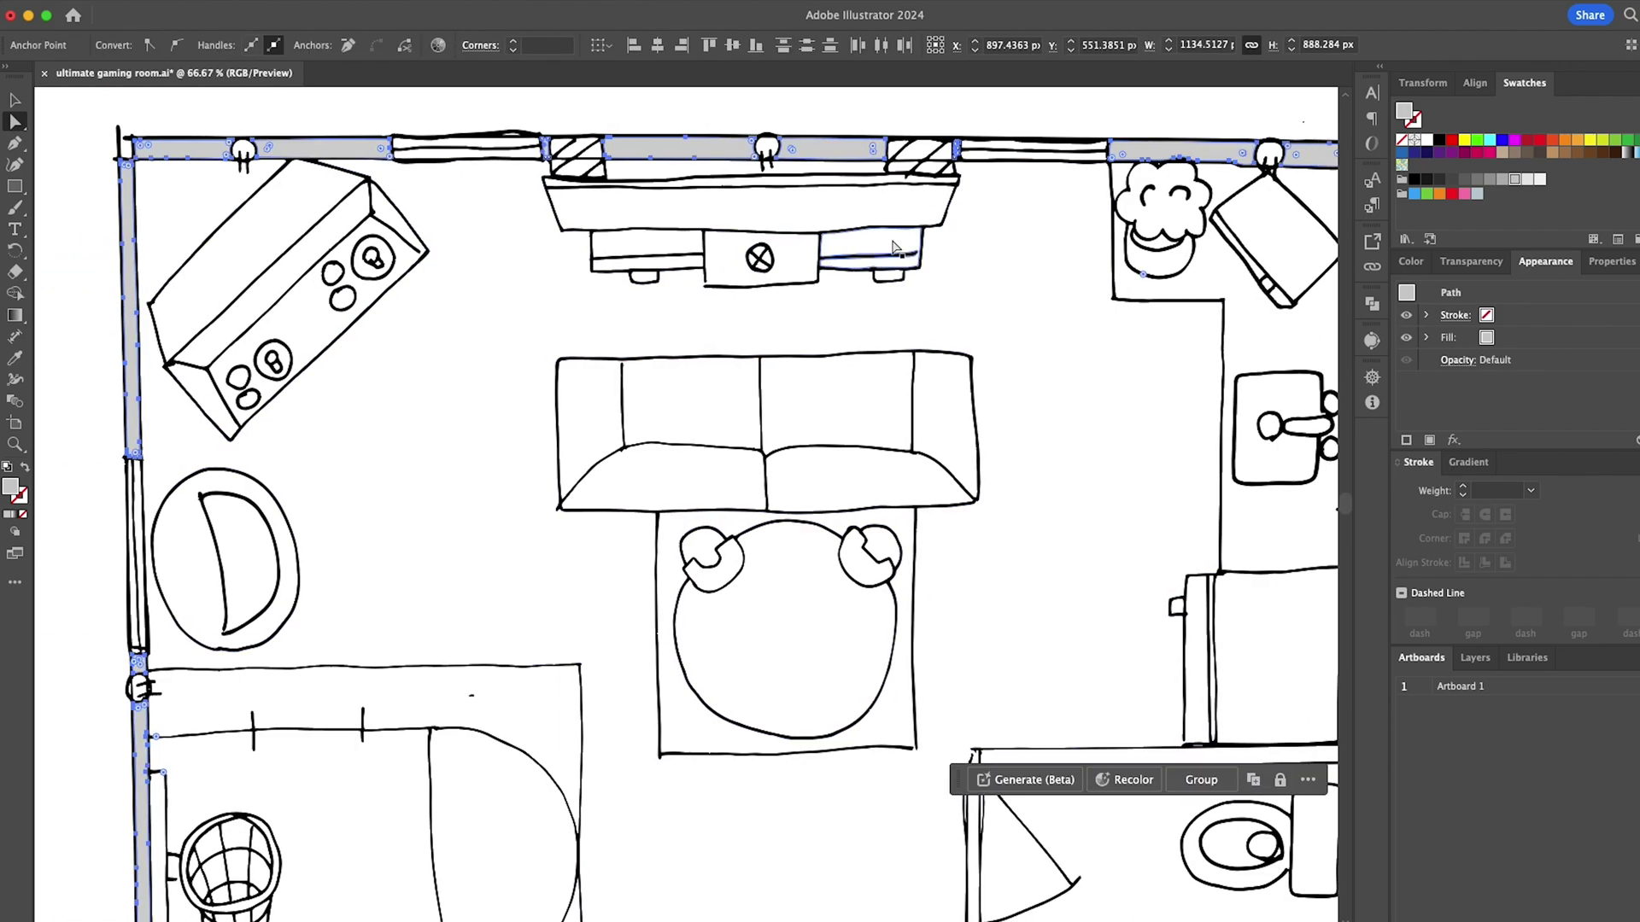
{"action": "left_click", "coordinate": [1503, 153]}
{"action": "scroll", "coordinate": [770, 200], "scroll_direction": "down", "scroll_amount": 1}
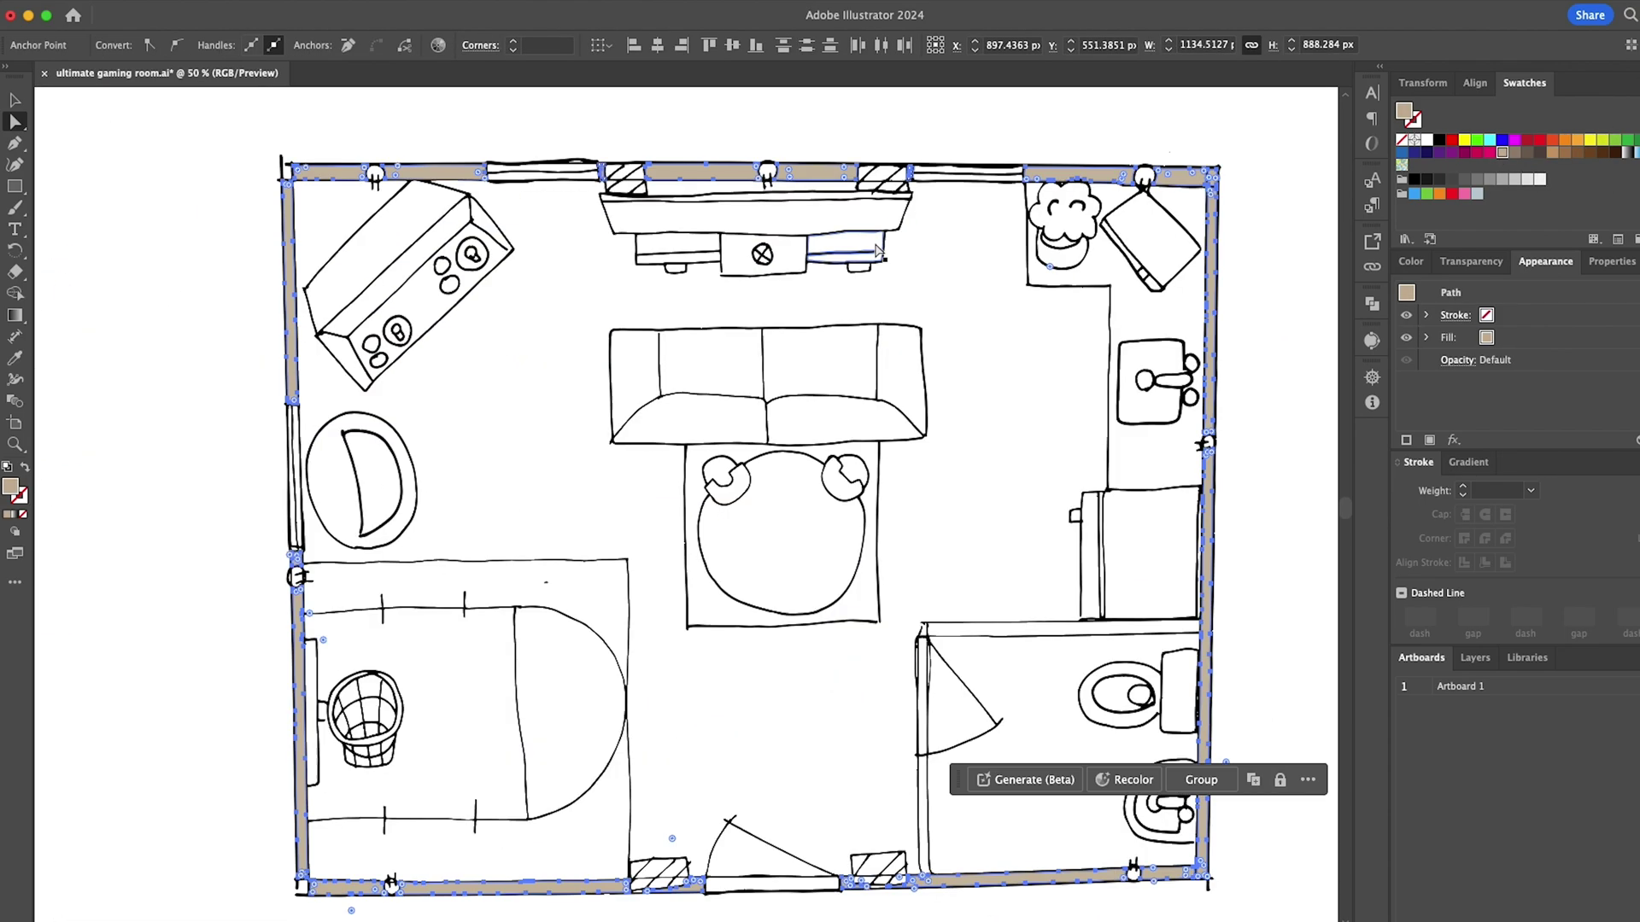
Fill the two inner bathroom walls with the same tan as the outer walls.
{"action": "left_click", "coordinate": [163, 324]}
{"action": "left_click", "coordinate": [792, 880]}
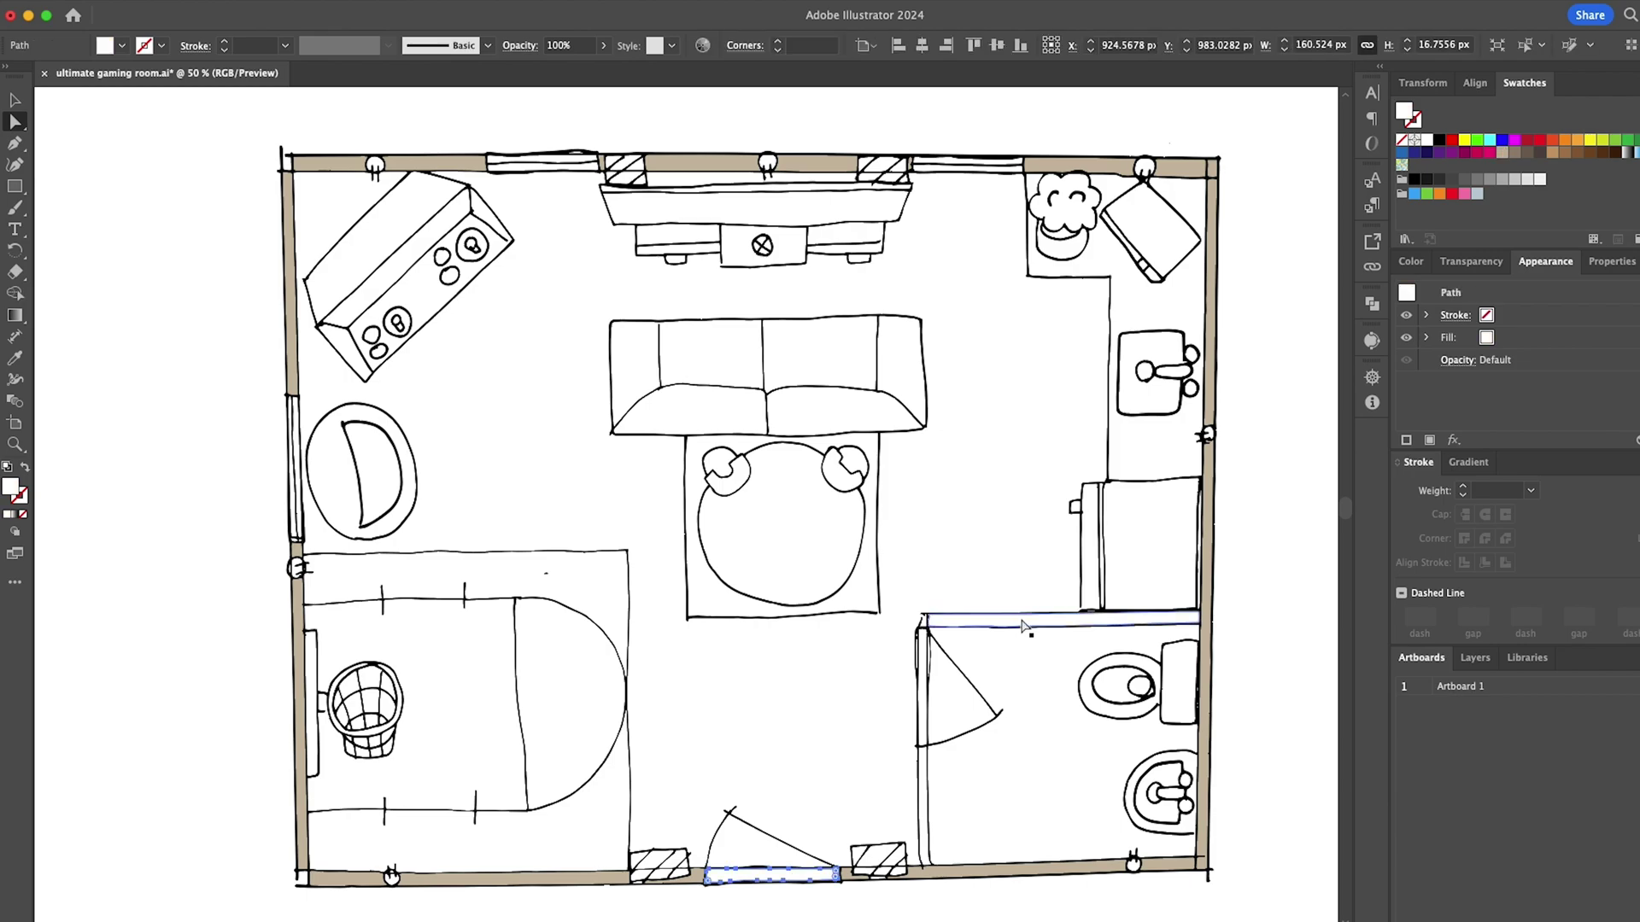
{"action": "left_click", "coordinate": [925, 774], "text": "shift"}
{"action": "left_click", "coordinate": [1503, 154]}
{"action": "left_click", "coordinate": [1268, 401]}
Fill the thresholds and swing shapes of the front door and bathroom door with light grey.
{"action": "left_click", "coordinate": [922, 696]}
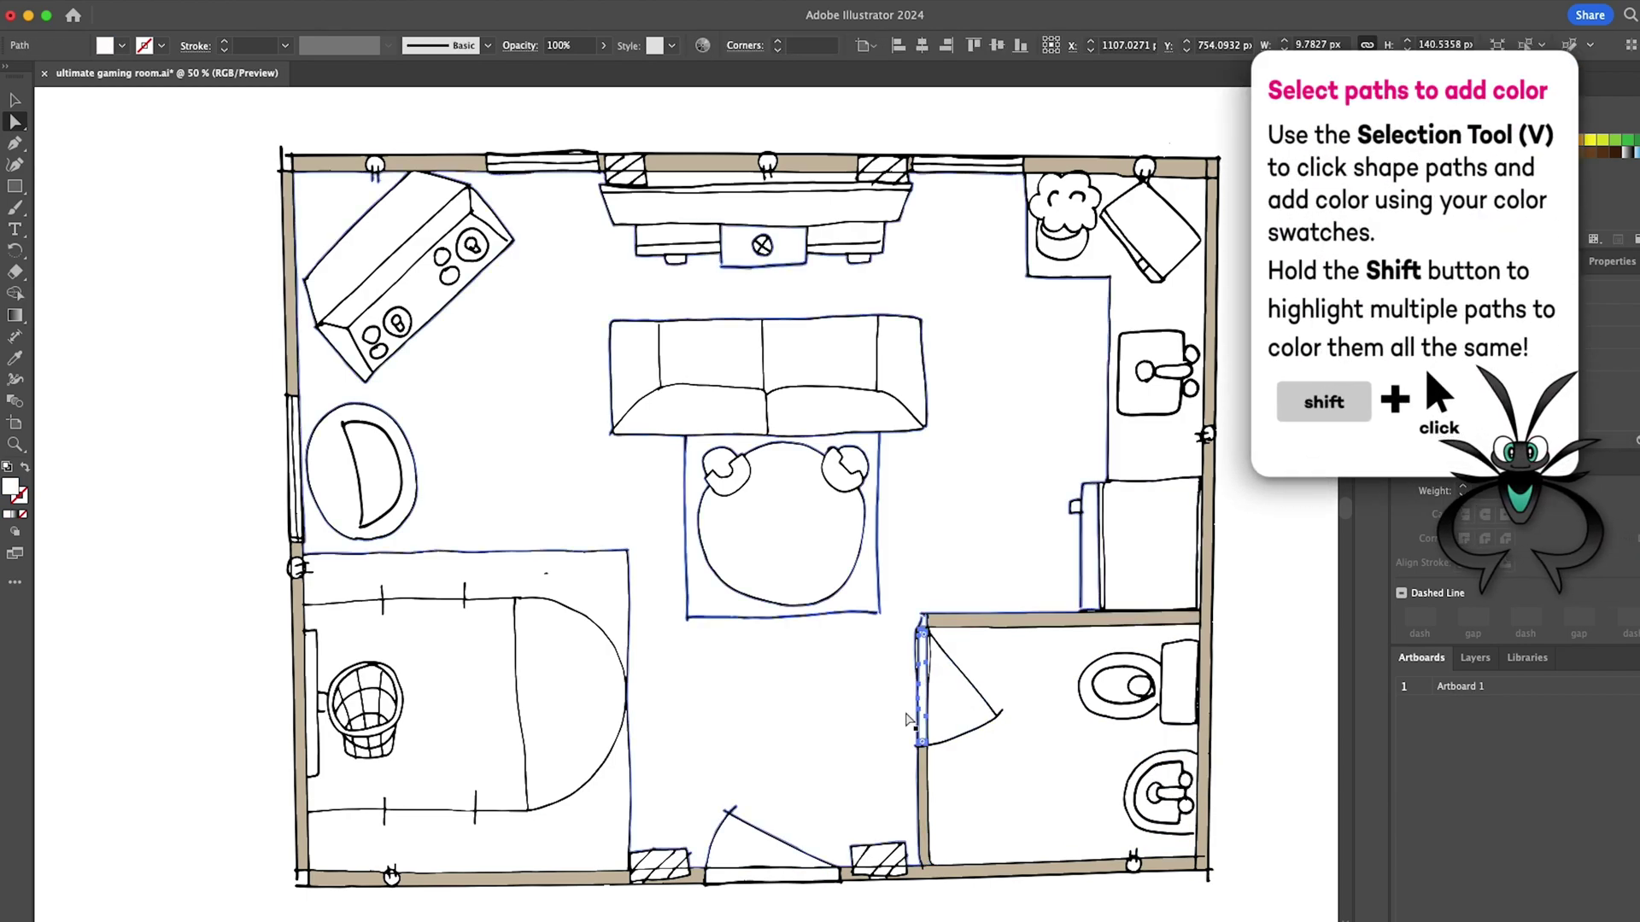
{"action": "left_click", "coordinate": [773, 876], "text": "shift"}
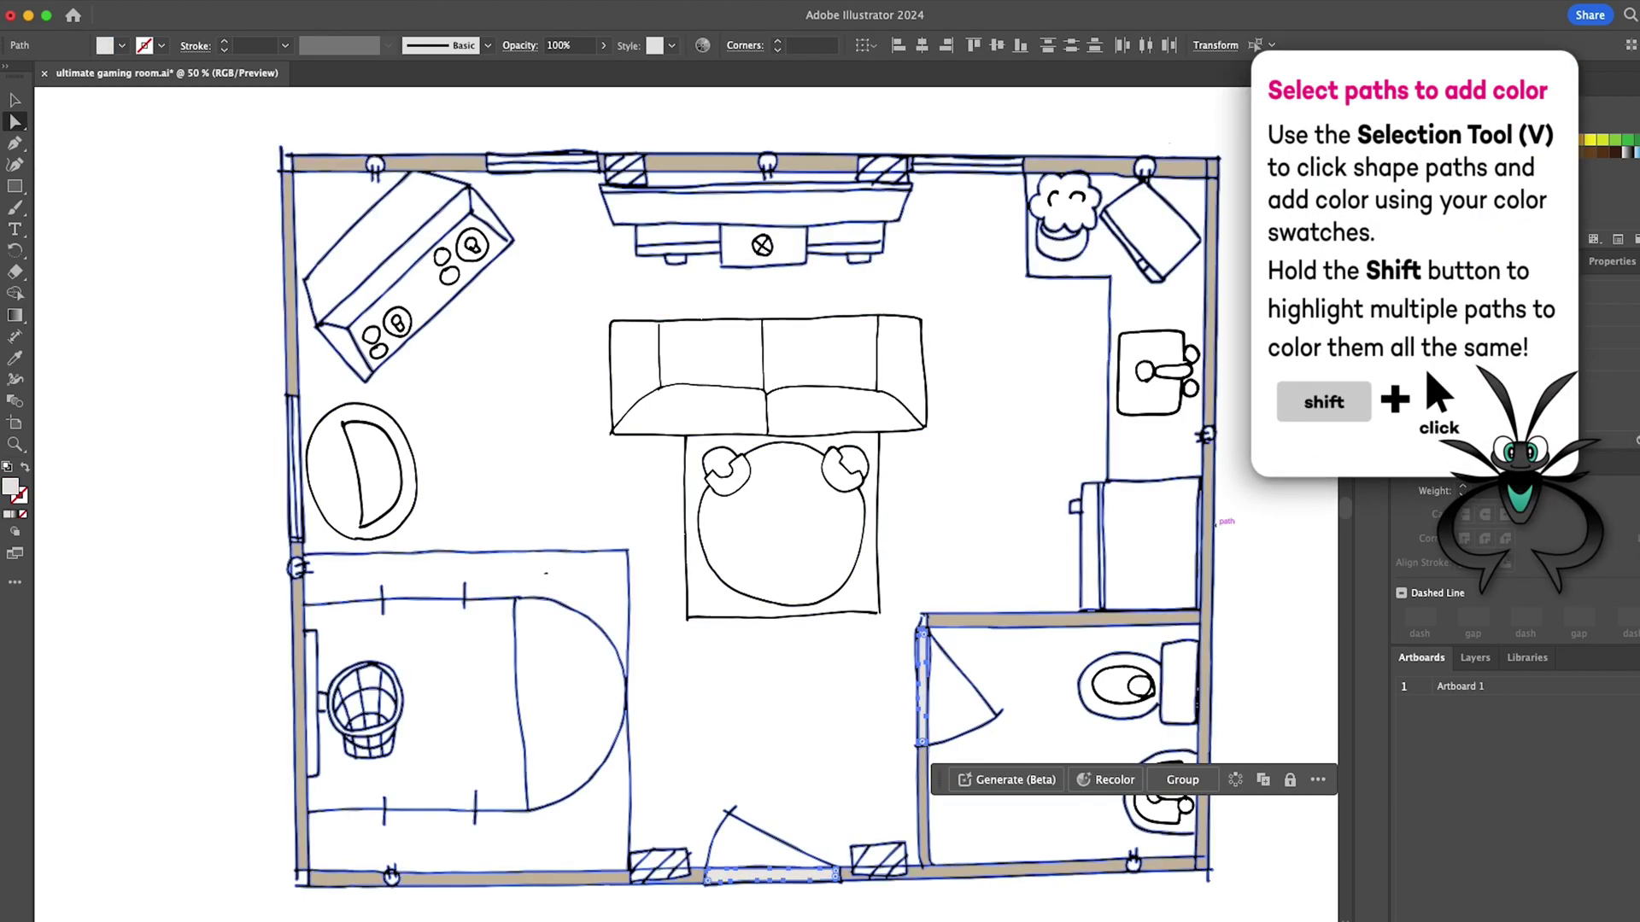
{"action": "left_click", "coordinate": [753, 854]}
{"action": "left_click", "coordinate": [951, 710], "text": "shift"}
{"action": "left_click", "coordinate": [1514, 166]}
{"action": "left_click", "coordinate": [1527, 166]}
{"action": "left_click", "coordinate": [1035, 907]}
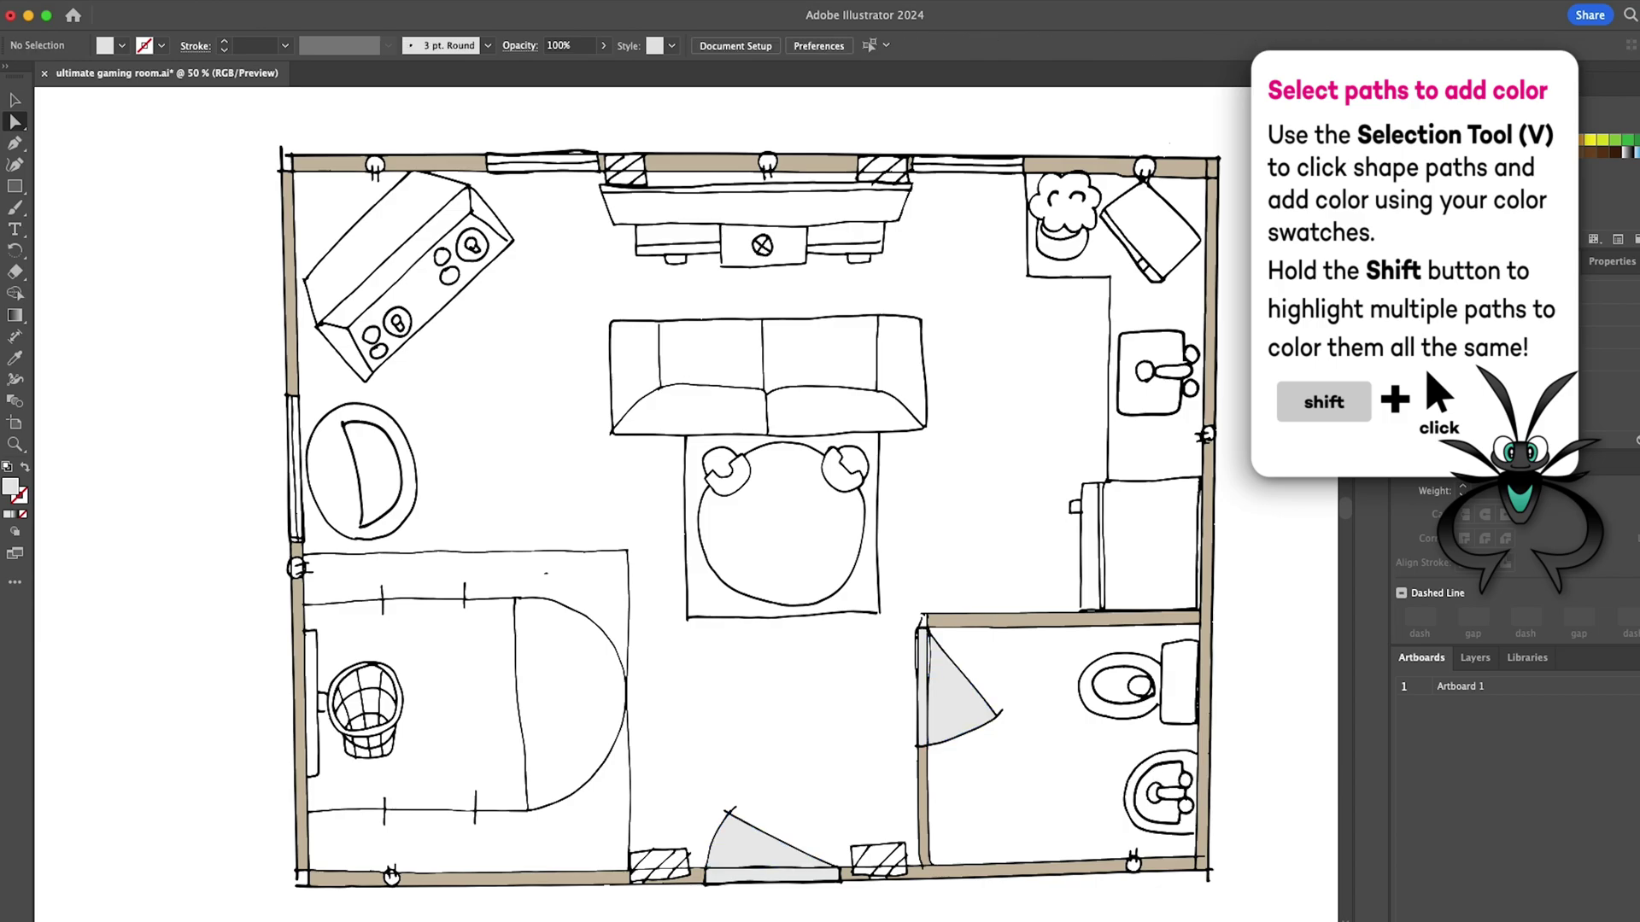
Fill the windows and all the round plug shapes on the walls with light grey.
{"action": "left_click", "coordinate": [572, 161]}
{"action": "scroll", "coordinate": [848, 159], "scroll_direction": "up", "scroll_amount": 2}
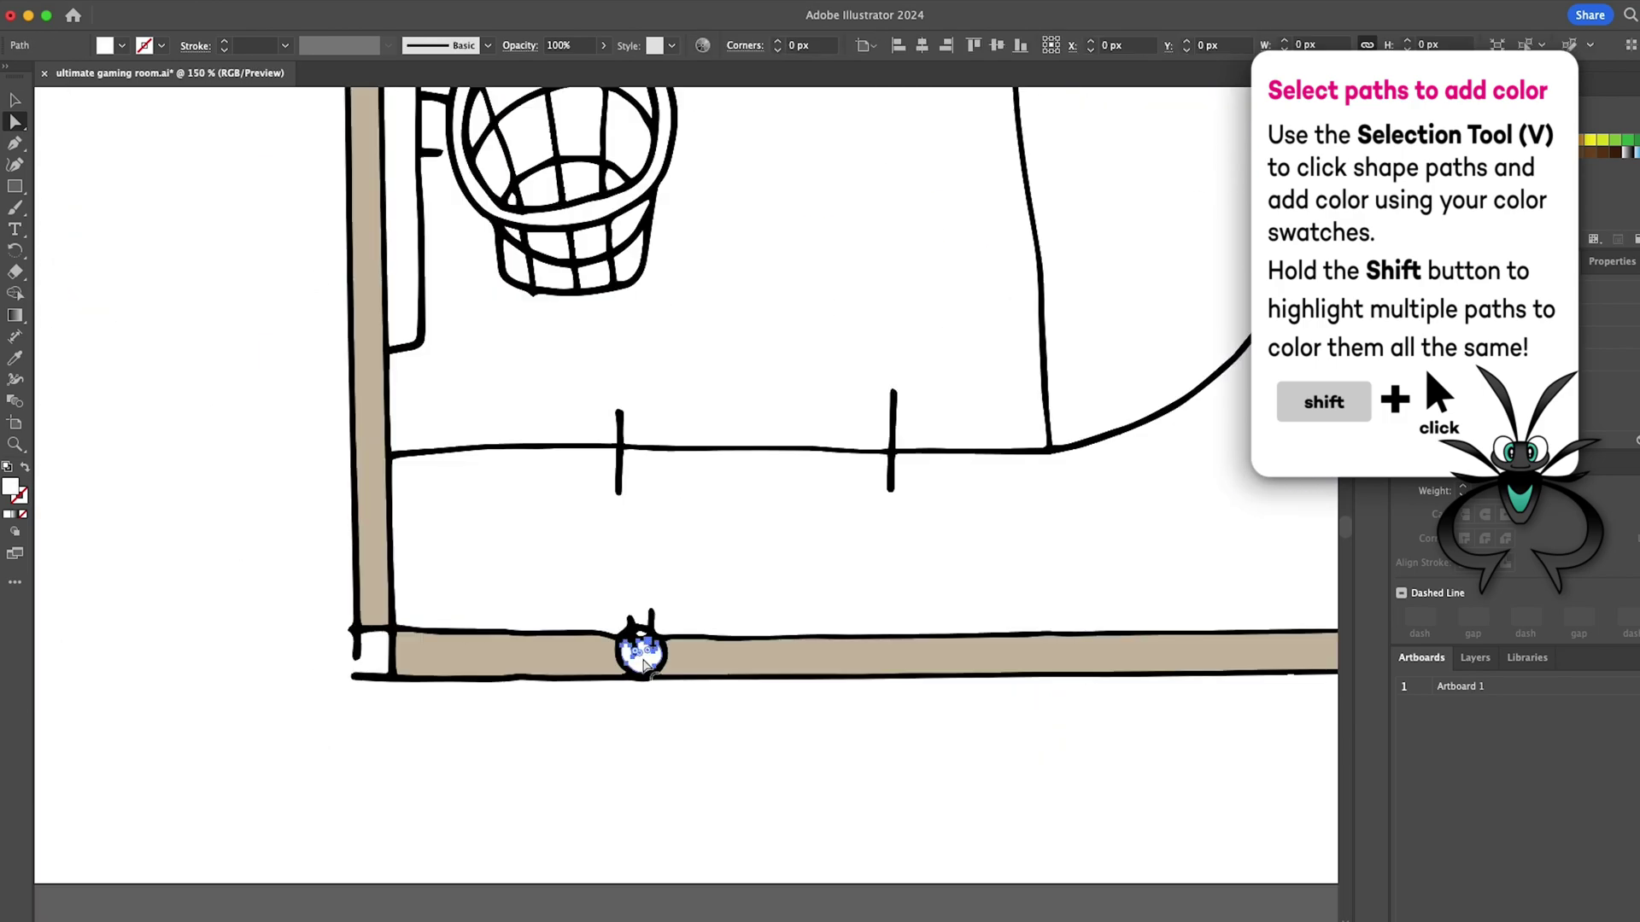
{"action": "scroll", "coordinate": [696, 623], "scroll_direction": "up", "scroll_amount": 15}
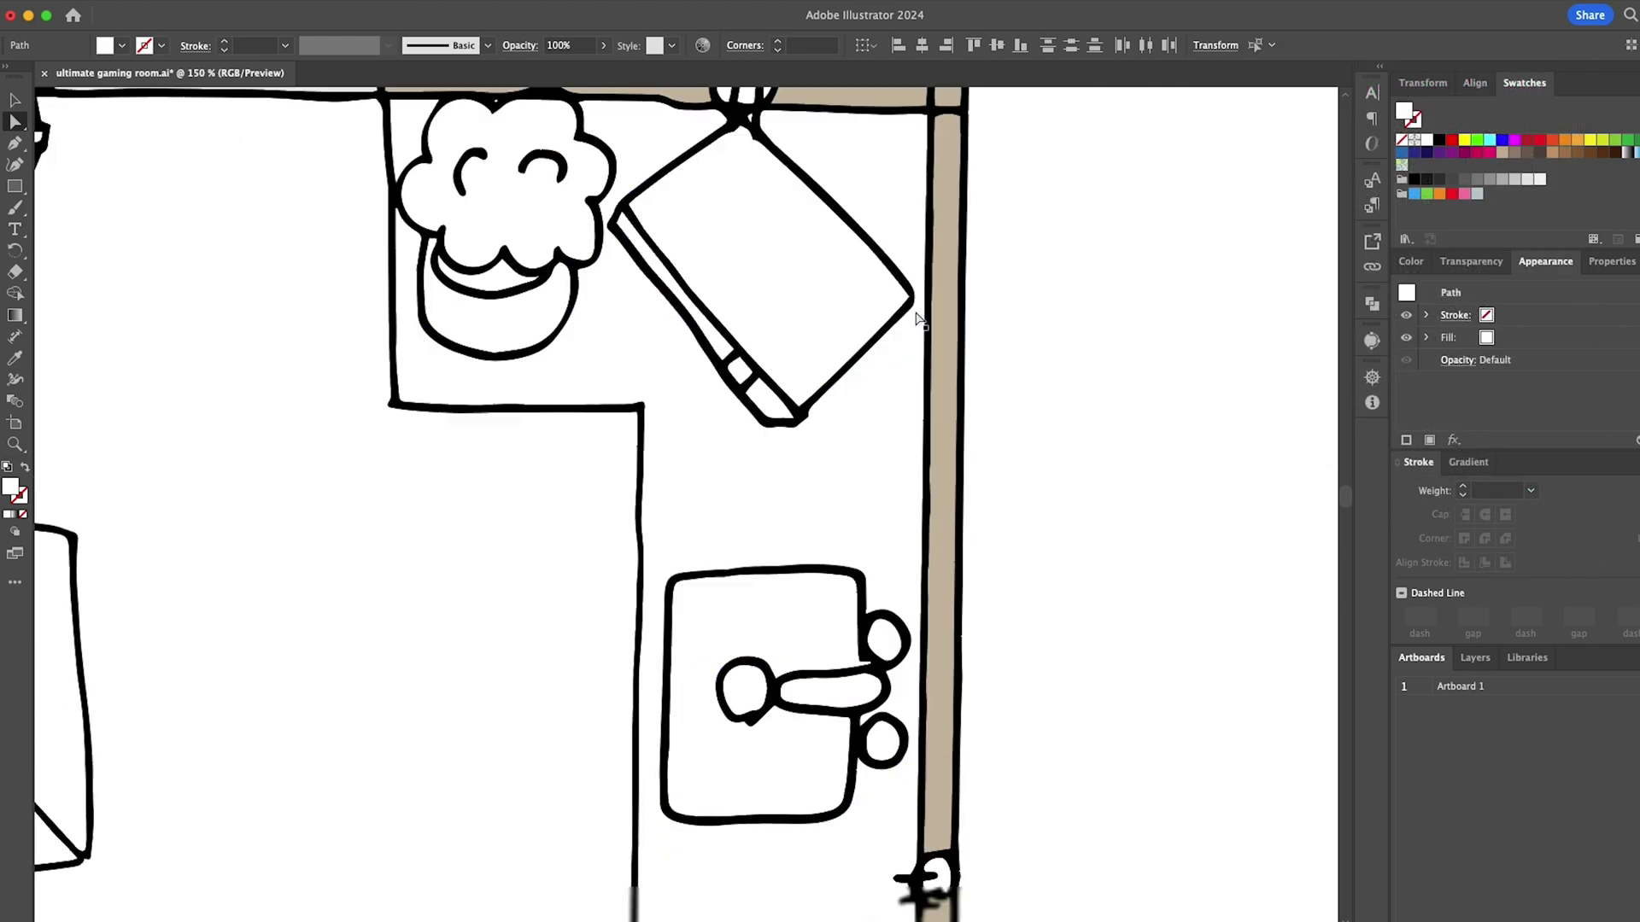
{"action": "scroll", "coordinate": [513, 504], "scroll_direction": "down", "scroll_amount": 10}
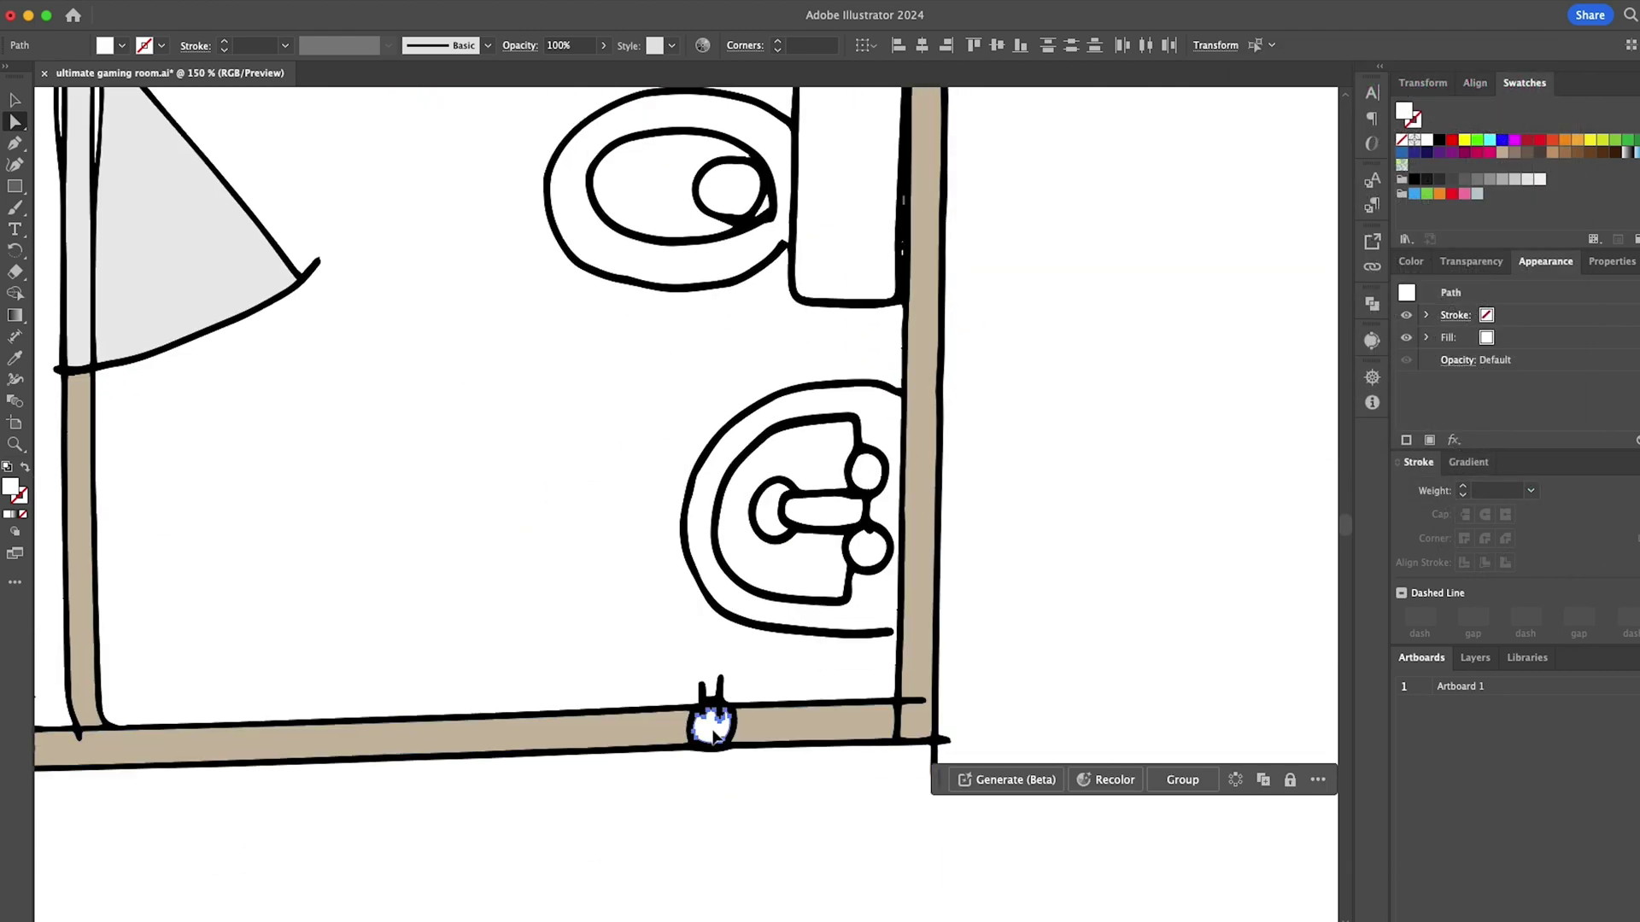
{"action": "key", "text": "super+minus"}
{"action": "key", "text": "super+minus"}
{"action": "key", "text": "super+minus"}
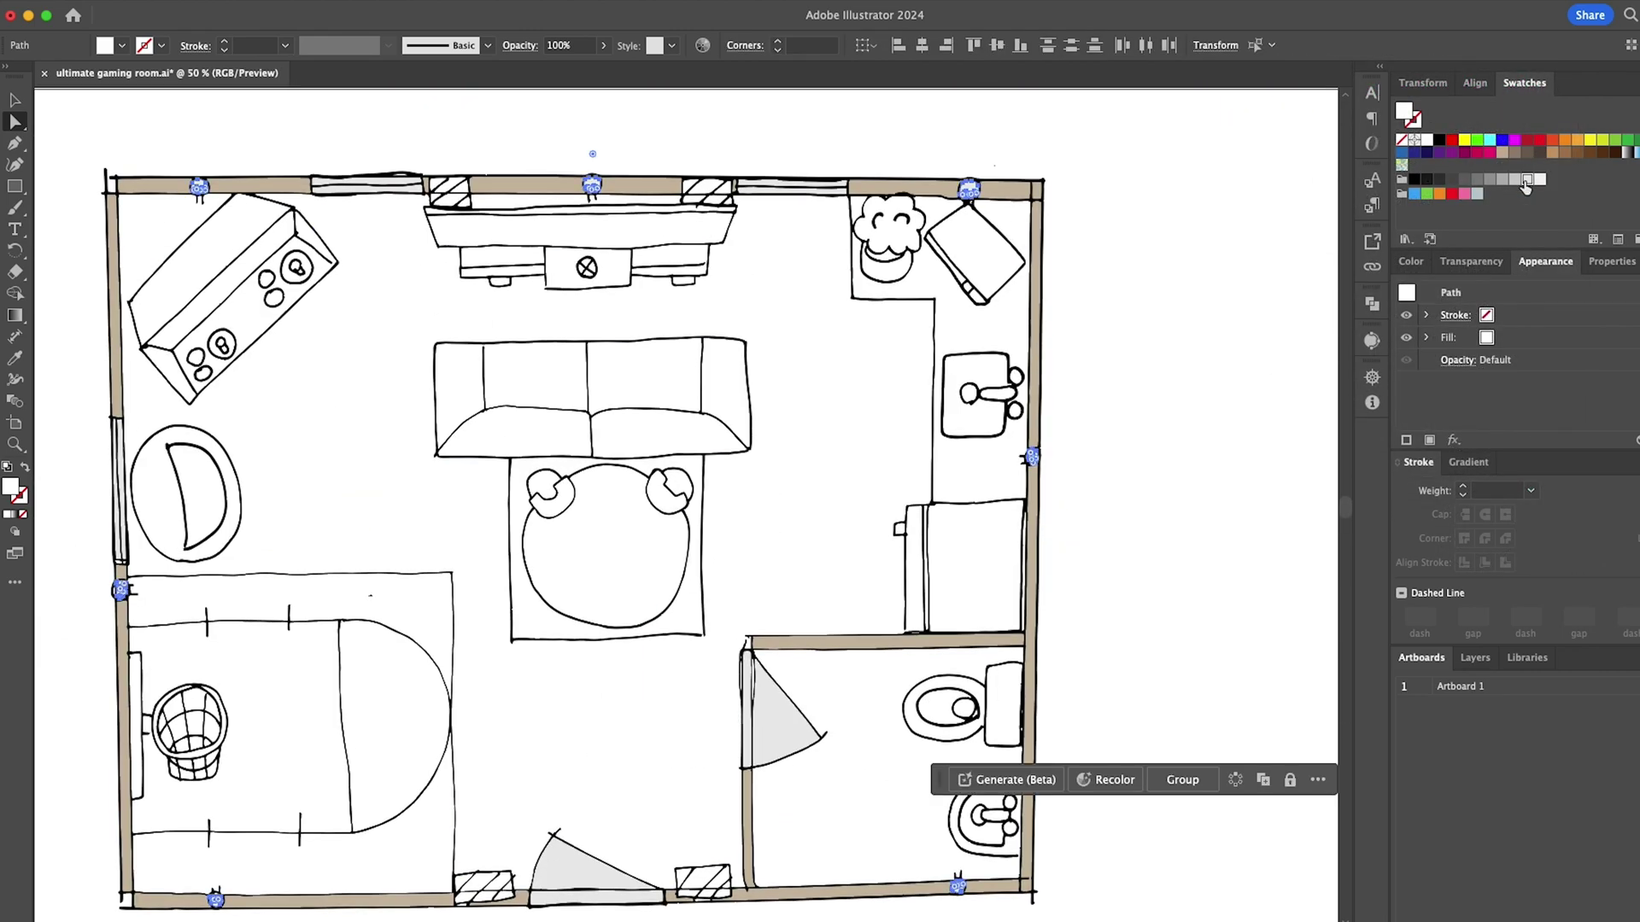
{"action": "left_click", "coordinate": [1217, 192]}
Color the arcade machine with orange control and side panels, a black screen strip and a yellow-orange top.
{"action": "left_click", "coordinate": [194, 291]}
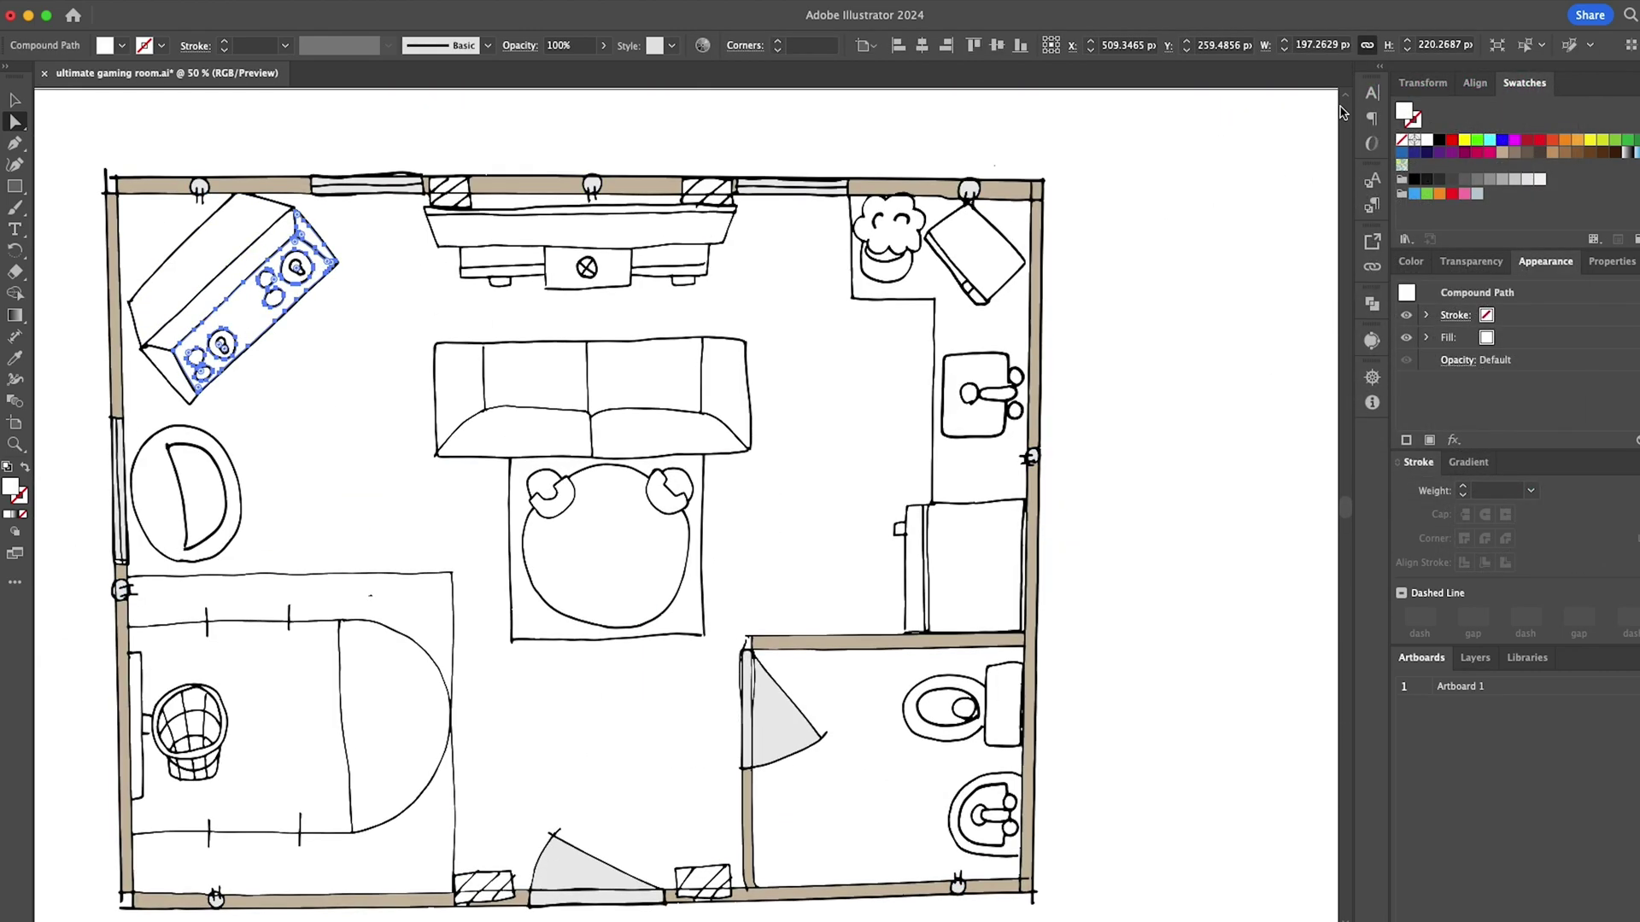
{"action": "left_click", "coordinate": [1565, 142]}
{"action": "left_click", "coordinate": [166, 368]}
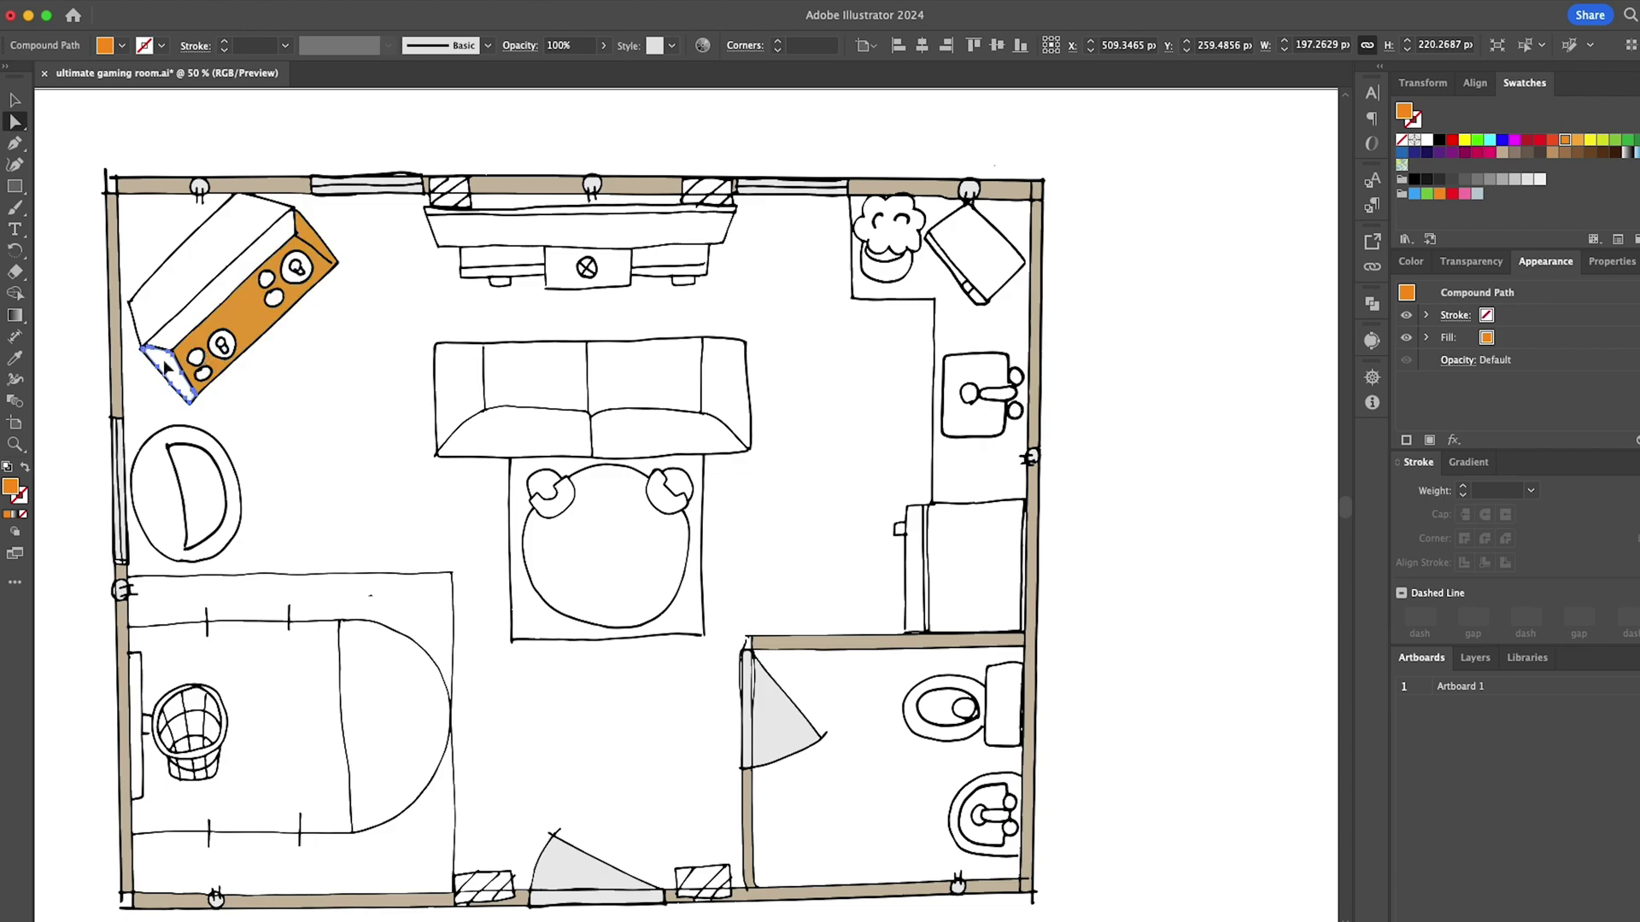
{"action": "left_click", "coordinate": [202, 246]}
{"action": "left_click", "coordinate": [1553, 142]}
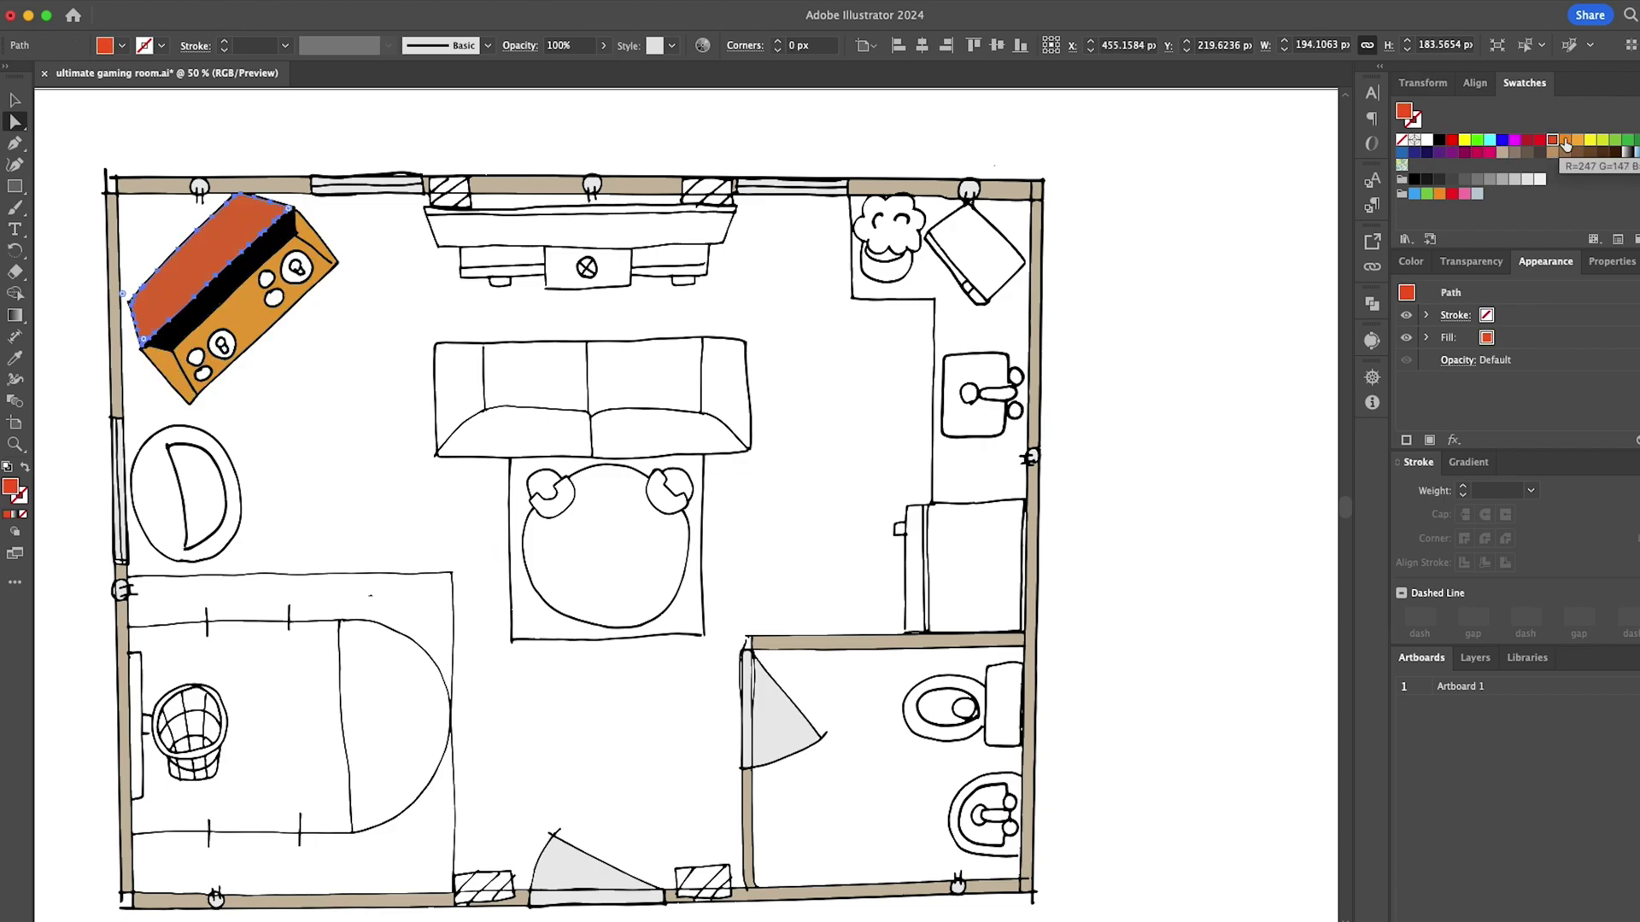
{"action": "left_click", "coordinate": [1577, 141]}
{"action": "left_click", "coordinate": [587, 118]}
Fill the arcade machine's lower two buttons with blue and its upper two buttons with orange-red.
{"action": "scroll", "coordinate": [194, 358], "scroll_direction": "up", "scroll_amount": 2}
{"action": "left_click", "coordinate": [220, 390]}
{"action": "left_click", "coordinate": [362, 238], "text": "shift"}
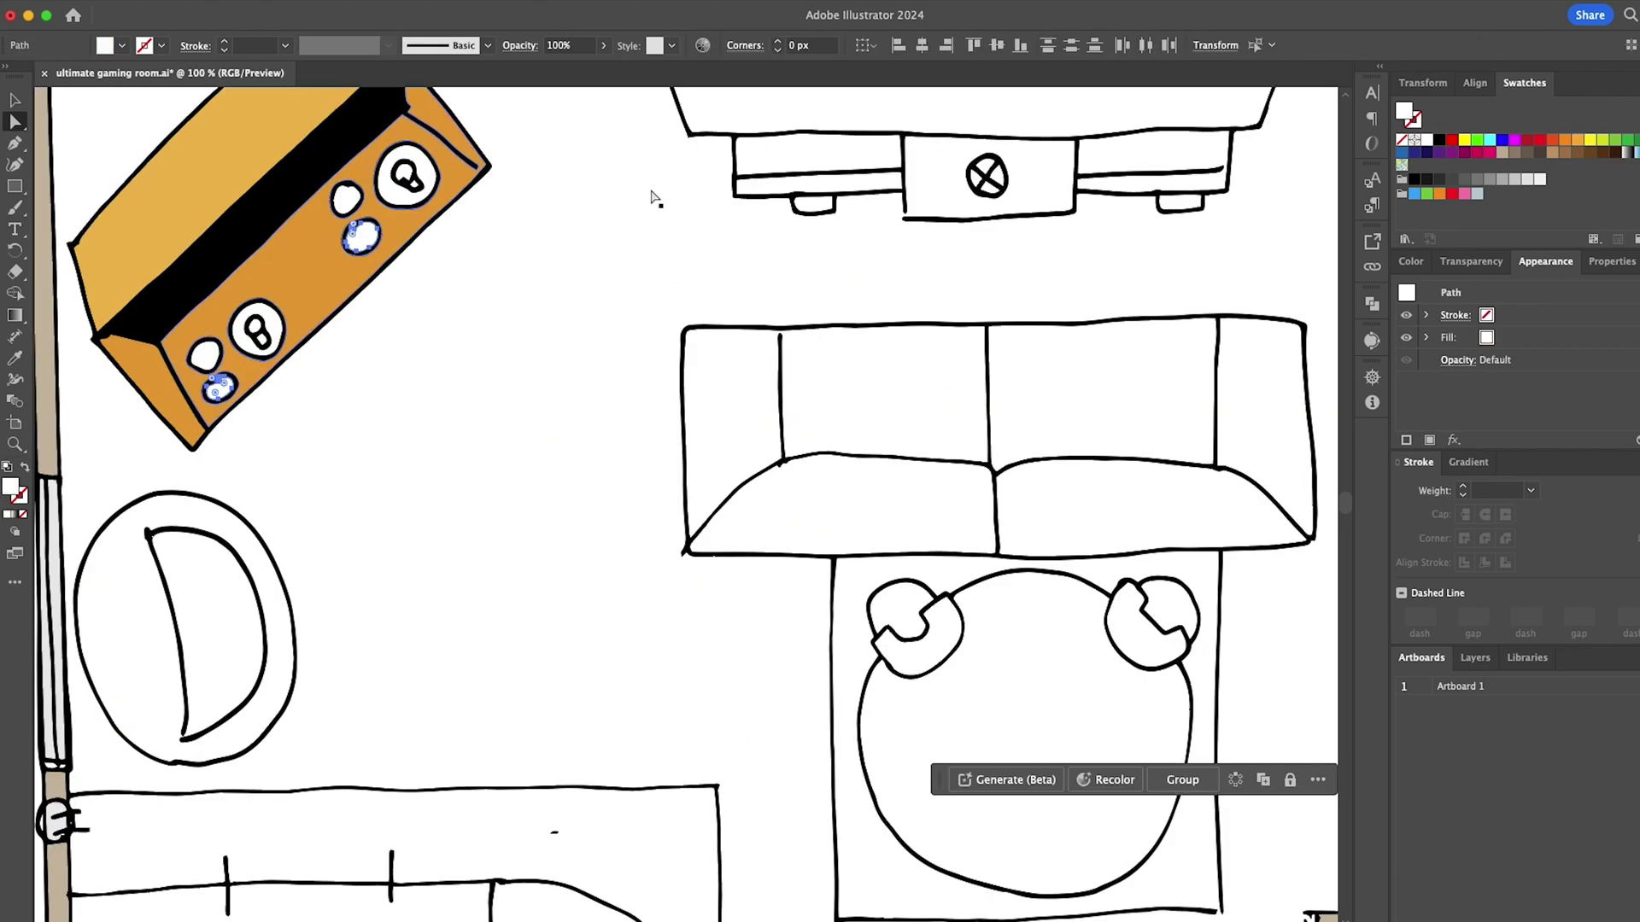
{"action": "left_click", "coordinate": [1401, 152]}
{"action": "left_click", "coordinate": [205, 355]}
{"action": "left_click", "coordinate": [346, 200], "text": "shift"}
{"action": "left_click", "coordinate": [1552, 140]}
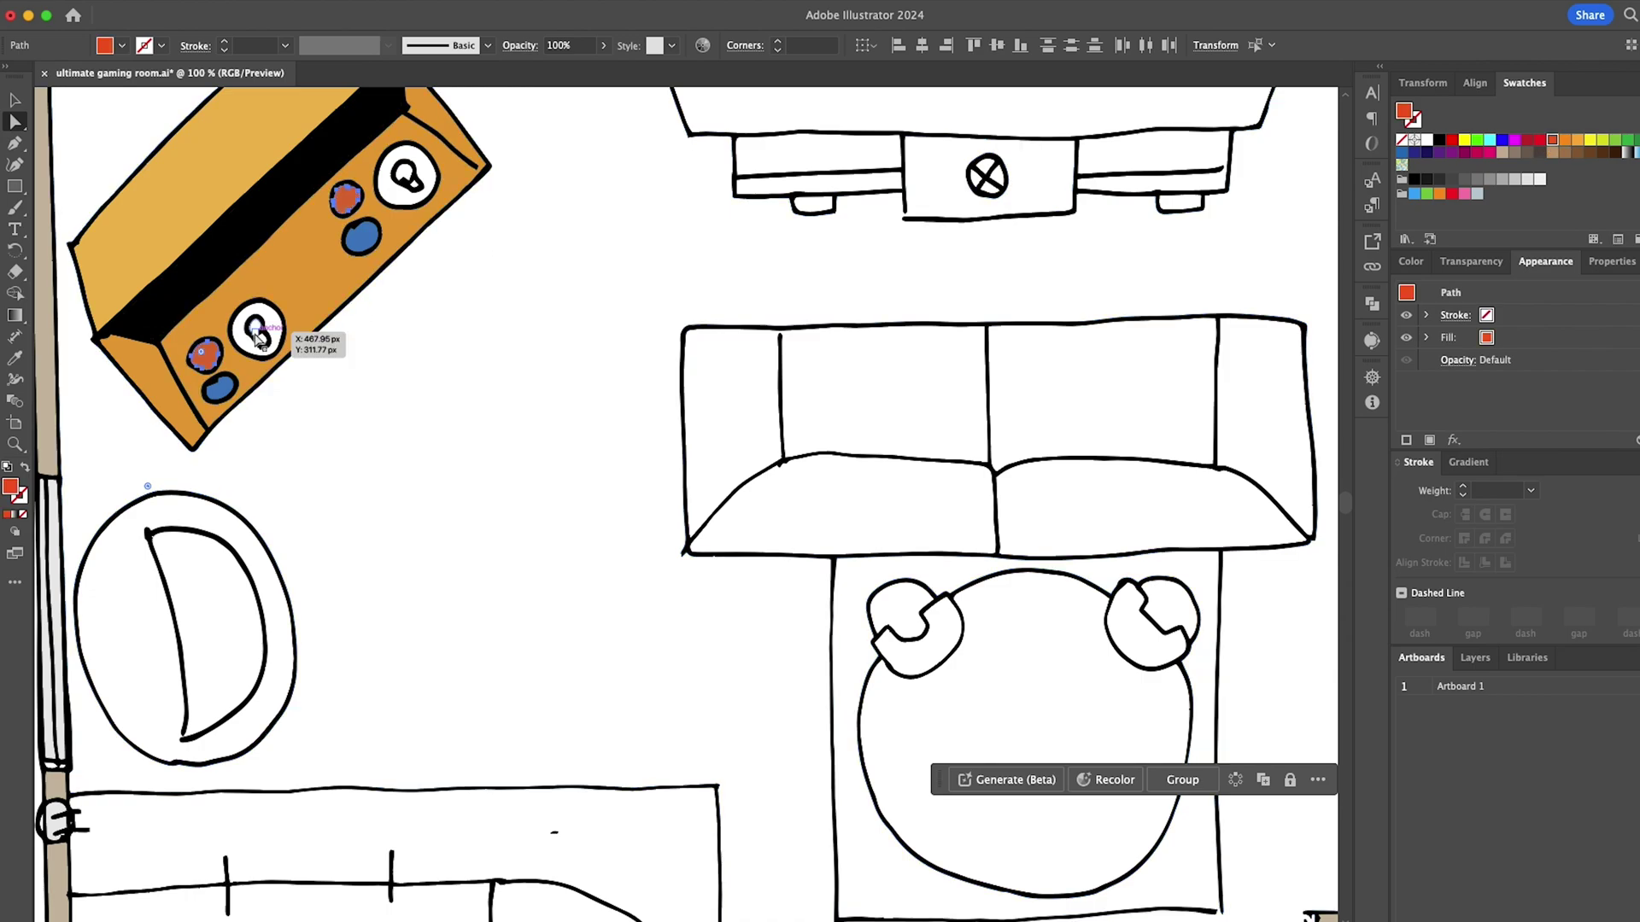
Fill the two arcade joystick shafts with light grey and their round bases with orange-red.
{"action": "scroll", "coordinate": [262, 338], "scroll_direction": "up", "scroll_amount": 1}
{"action": "left_click", "coordinate": [262, 338]}
{"action": "scroll", "coordinate": [427, 222], "scroll_direction": "up", "scroll_amount": 2}
{"action": "left_click", "coordinate": [488, 175], "text": "shift"}
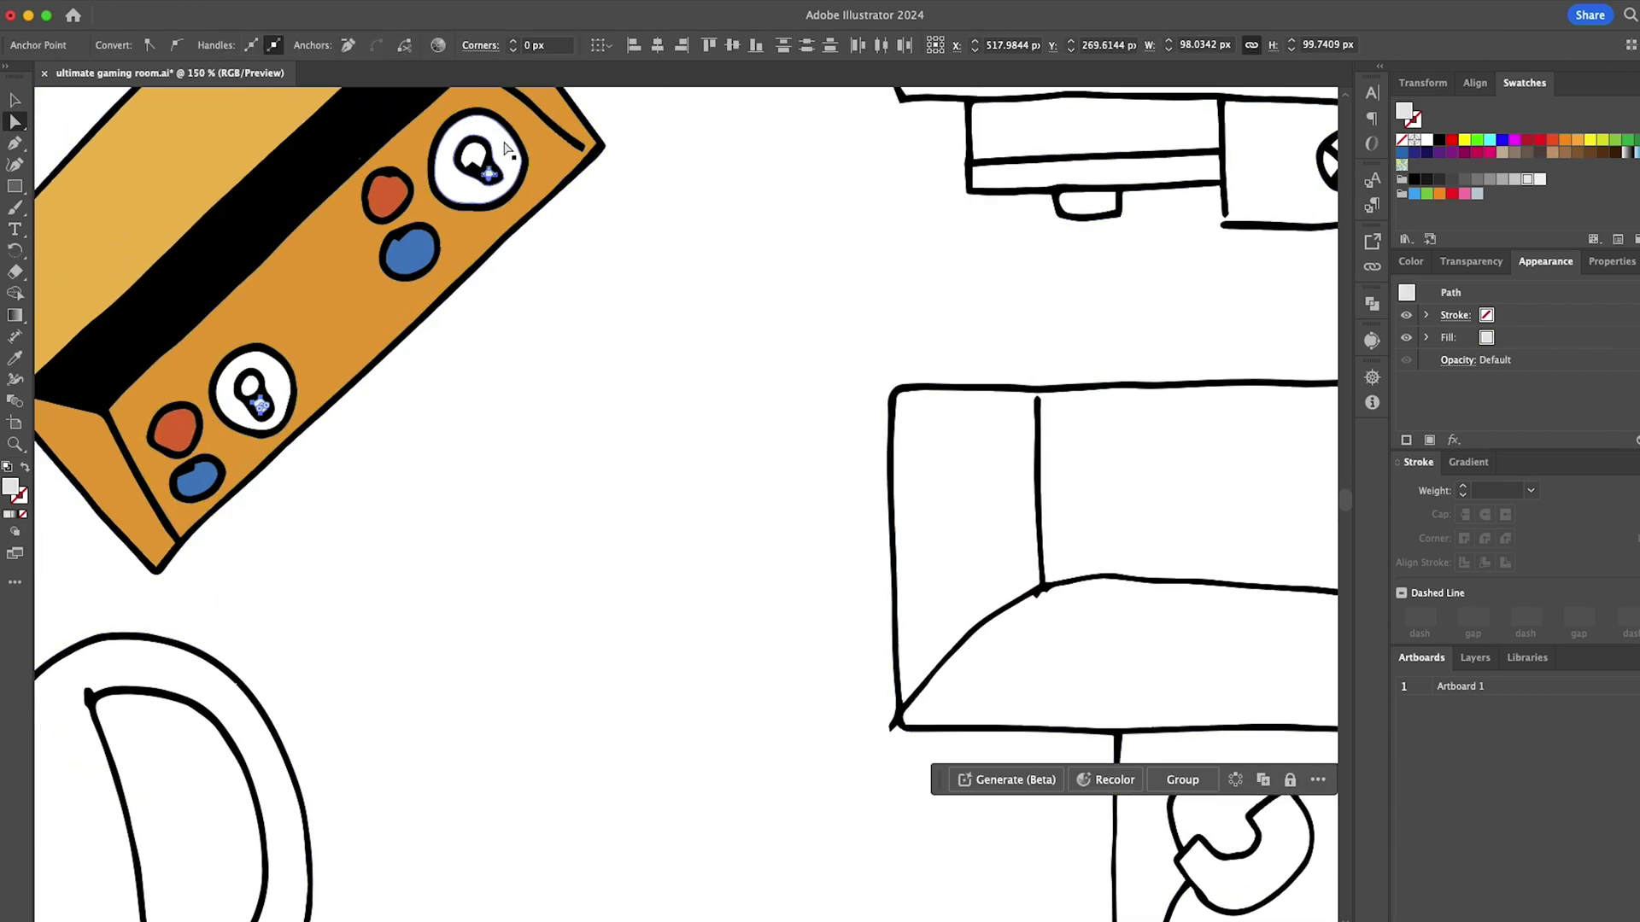
{"action": "left_click", "coordinate": [1527, 179]}
{"action": "left_click", "coordinate": [450, 166]}
{"action": "left_click", "coordinate": [277, 381], "text": "shift"}
{"action": "left_click", "coordinate": [1552, 140]}
{"action": "left_click", "coordinate": [619, 238]}
Fill the knobs of both arcade joysticks with dark grey.
{"action": "left_click", "coordinate": [474, 156]}
{"action": "left_click", "coordinate": [250, 386], "text": "shift"}
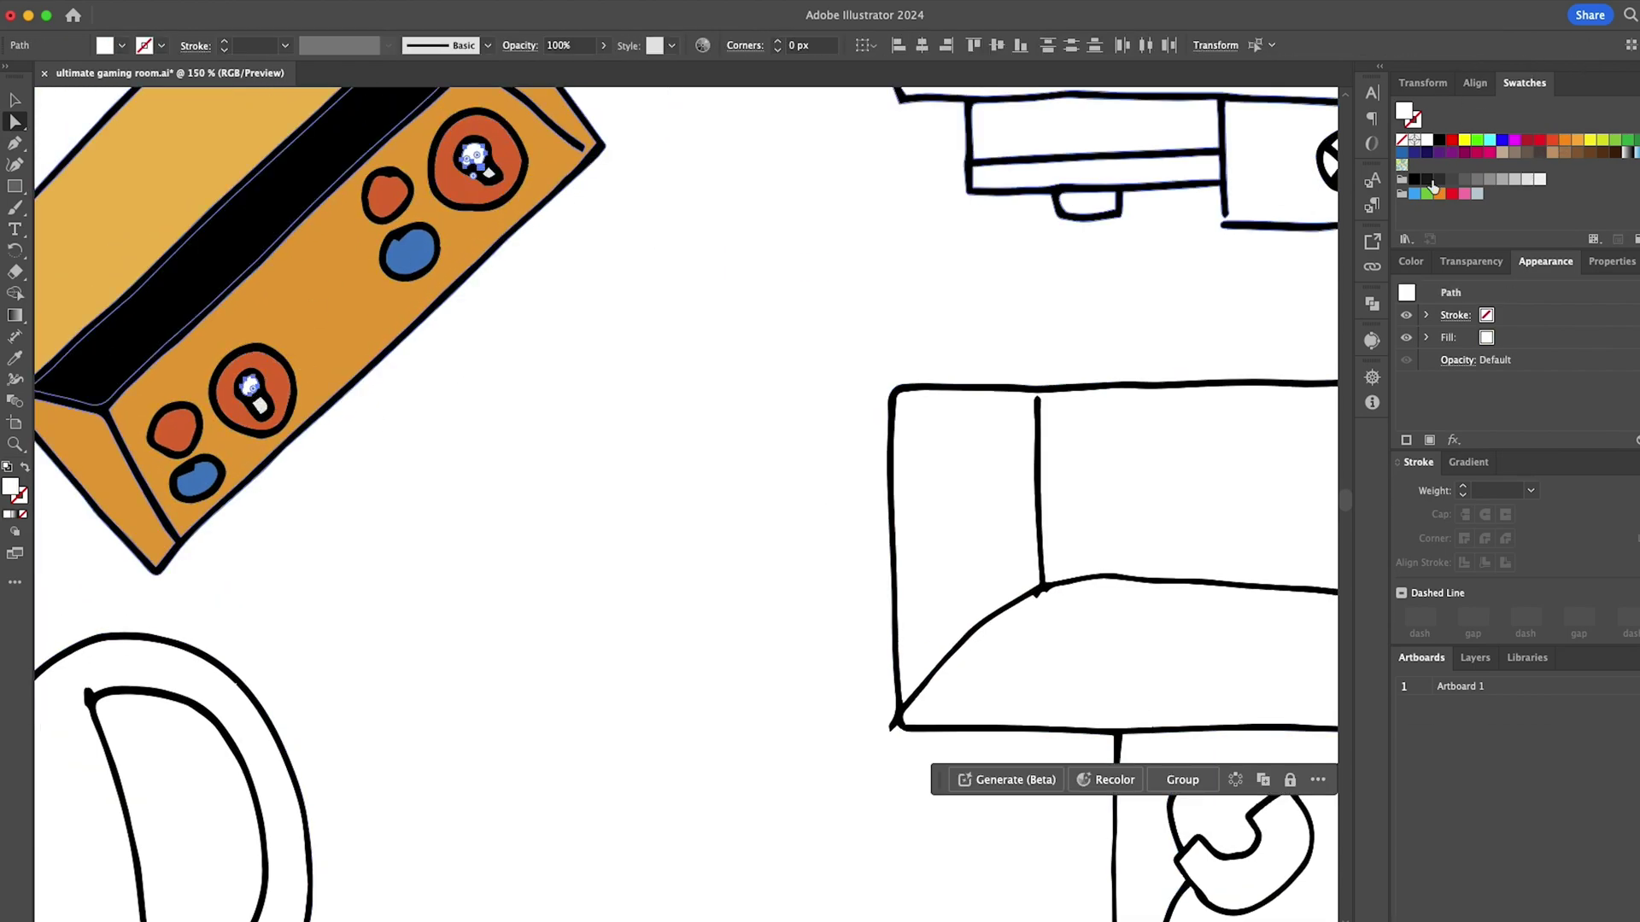
{"action": "left_click", "coordinate": [1439, 179]}
{"action": "left_click", "coordinate": [705, 288]}
Fill the television's thin top edge with dark grey and its large front face with black.
{"action": "scroll", "coordinate": [706, 288], "scroll_direction": "down", "scroll_amount": 1}
{"action": "scroll", "coordinate": [706, 291], "scroll_direction": "down", "scroll_amount": 3}
{"action": "scroll", "coordinate": [778, 201], "scroll_direction": "up", "scroll_amount": 3}
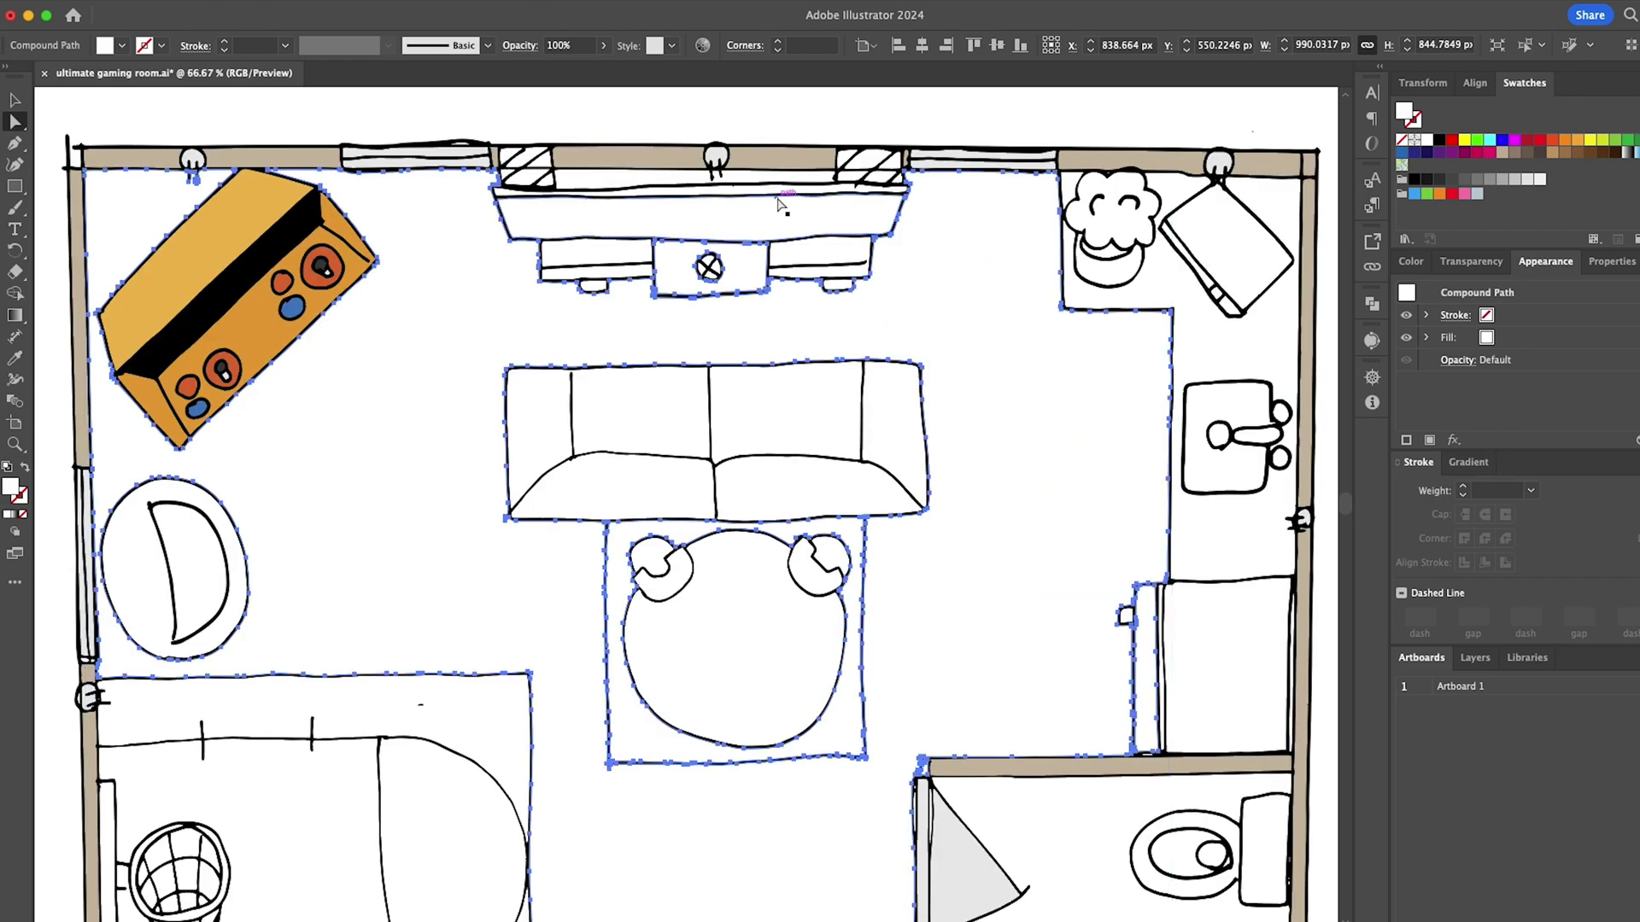
{"action": "left_click", "coordinate": [771, 188]}
{"action": "left_click", "coordinate": [1439, 180]}
{"action": "left_click", "coordinate": [795, 226]}
{"action": "left_click", "coordinate": [1439, 140]}
Fill the shelves and feet on both sides of the TV stand with brown.
{"action": "left_click", "coordinate": [547, 282]}
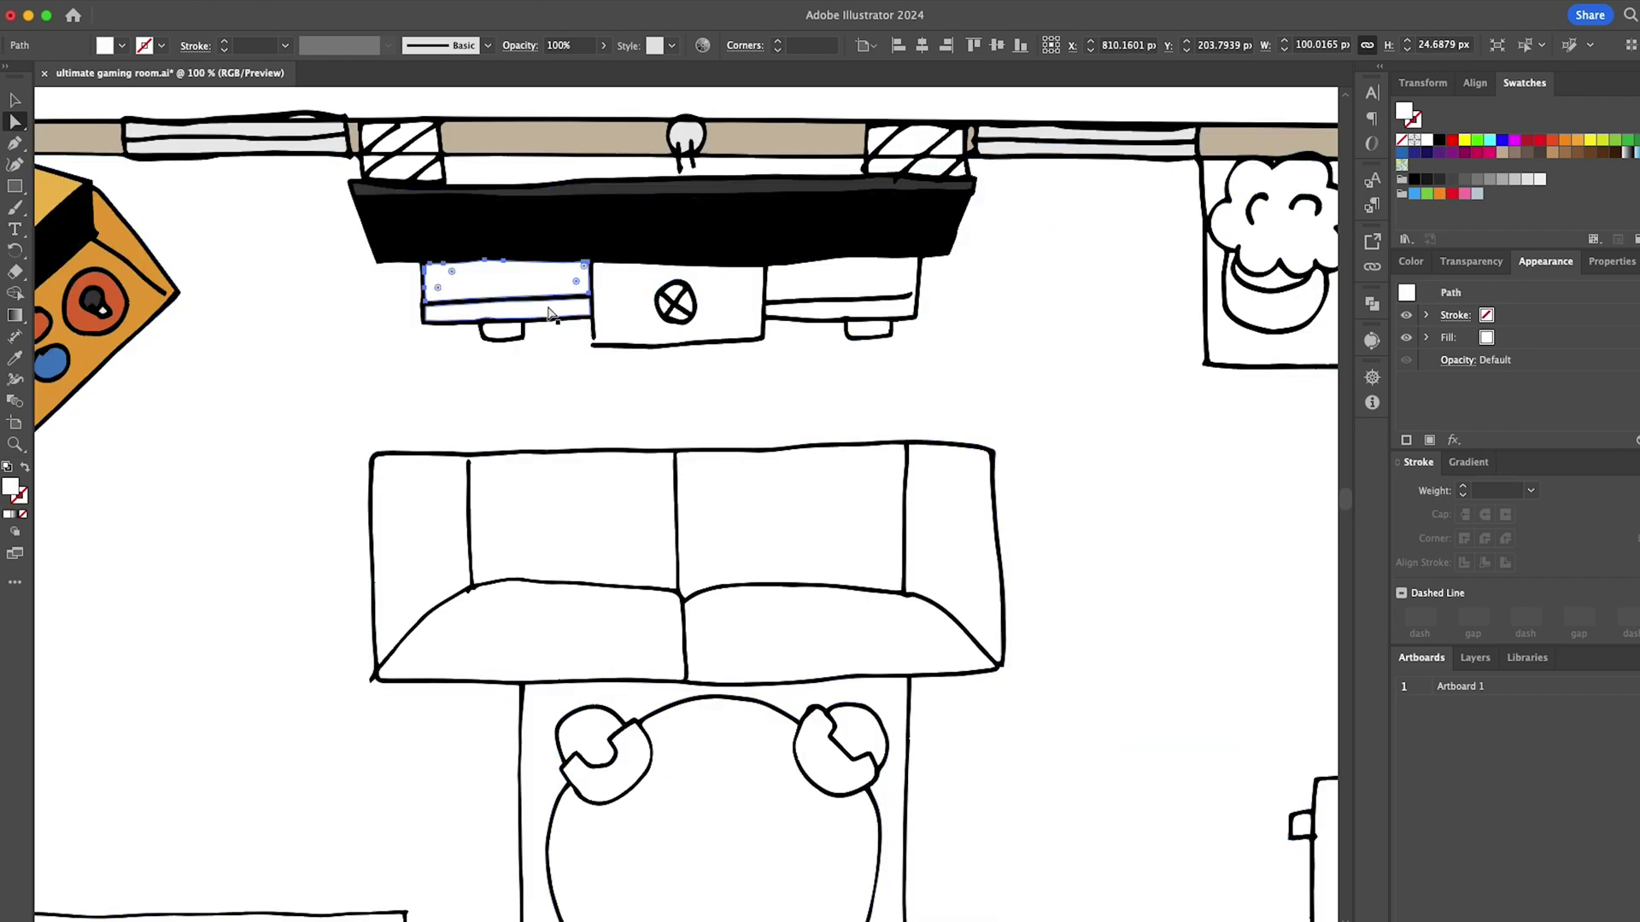
{"action": "left_click", "coordinate": [551, 311], "text": "shift"}
{"action": "left_click", "coordinate": [816, 282], "text": "shift"}
{"action": "left_click", "coordinate": [816, 310], "text": "shift"}
{"action": "left_click", "coordinate": [502, 331], "text": "shift"}
{"action": "left_click", "coordinate": [867, 331], "text": "shift"}
{"action": "left_click", "coordinate": [1589, 152]}
Fill the game console box below the television with dark grey and the four segments of its X logo with green.
{"action": "scroll", "coordinate": [677, 365], "scroll_direction": "down", "scroll_amount": 2}
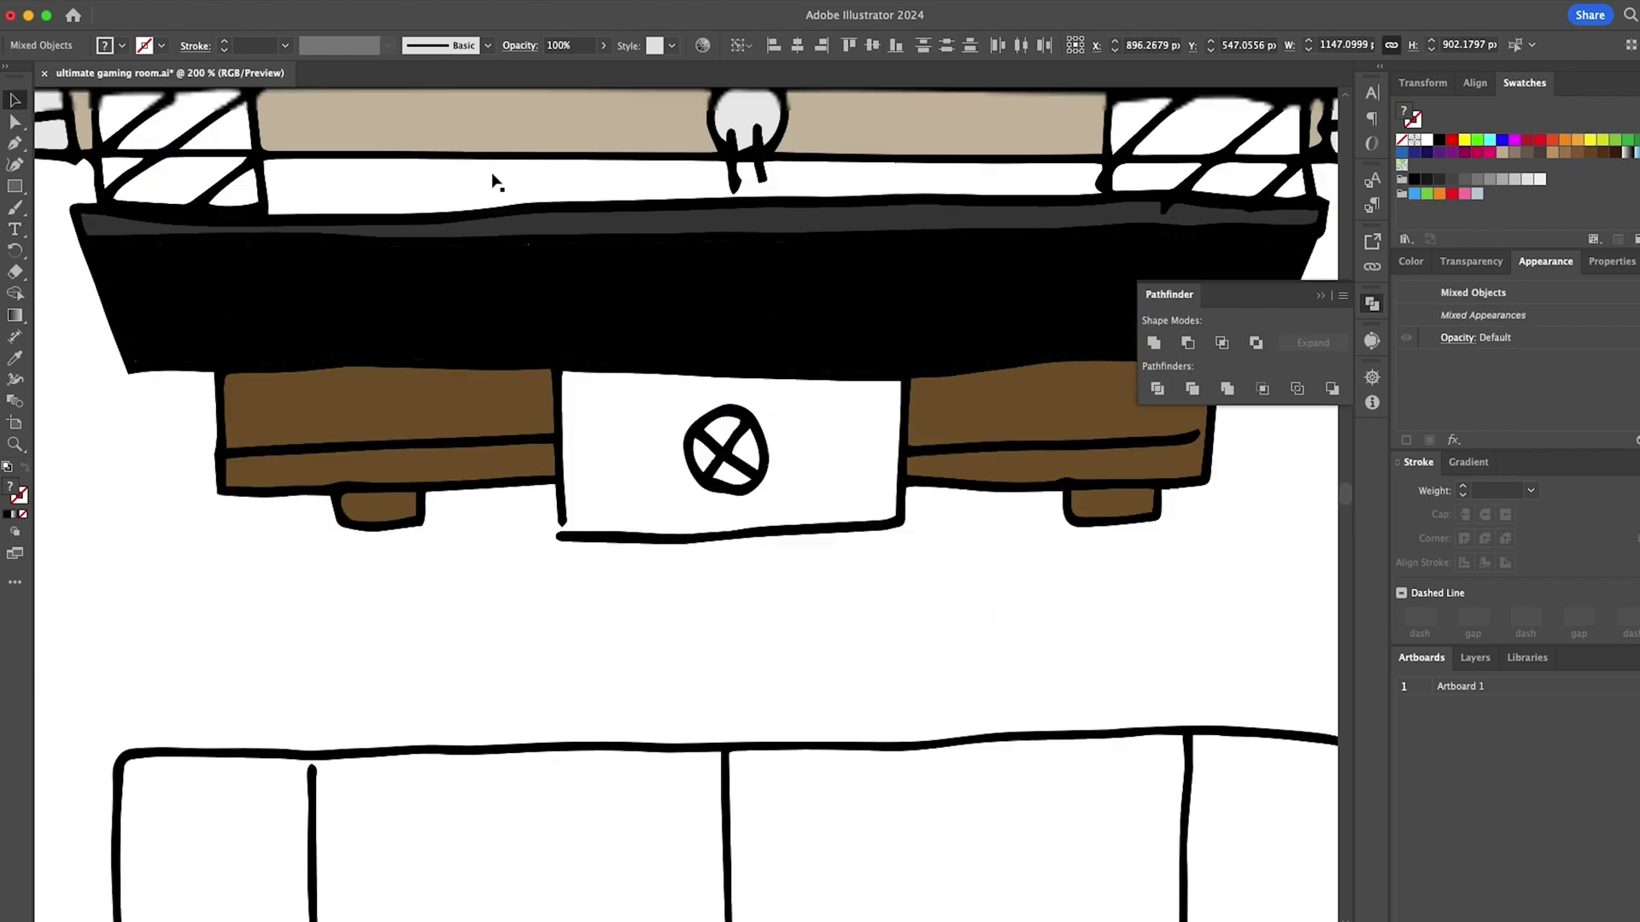
{"action": "scroll", "coordinate": [495, 183], "scroll_direction": "up", "scroll_amount": 2}
{"action": "left_click", "coordinate": [676, 523]}
{"action": "left_click", "coordinate": [1452, 179]}
{"action": "scroll", "coordinate": [732, 523], "scroll_direction": "up", "scroll_amount": 1}
{"action": "left_click", "coordinate": [722, 486]}
{"action": "left_click", "coordinate": [691, 521], "text": "shift"}
{"action": "left_click", "coordinate": [731, 559], "text": "shift"}
{"action": "left_click", "coordinate": [760, 518], "text": "shift"}
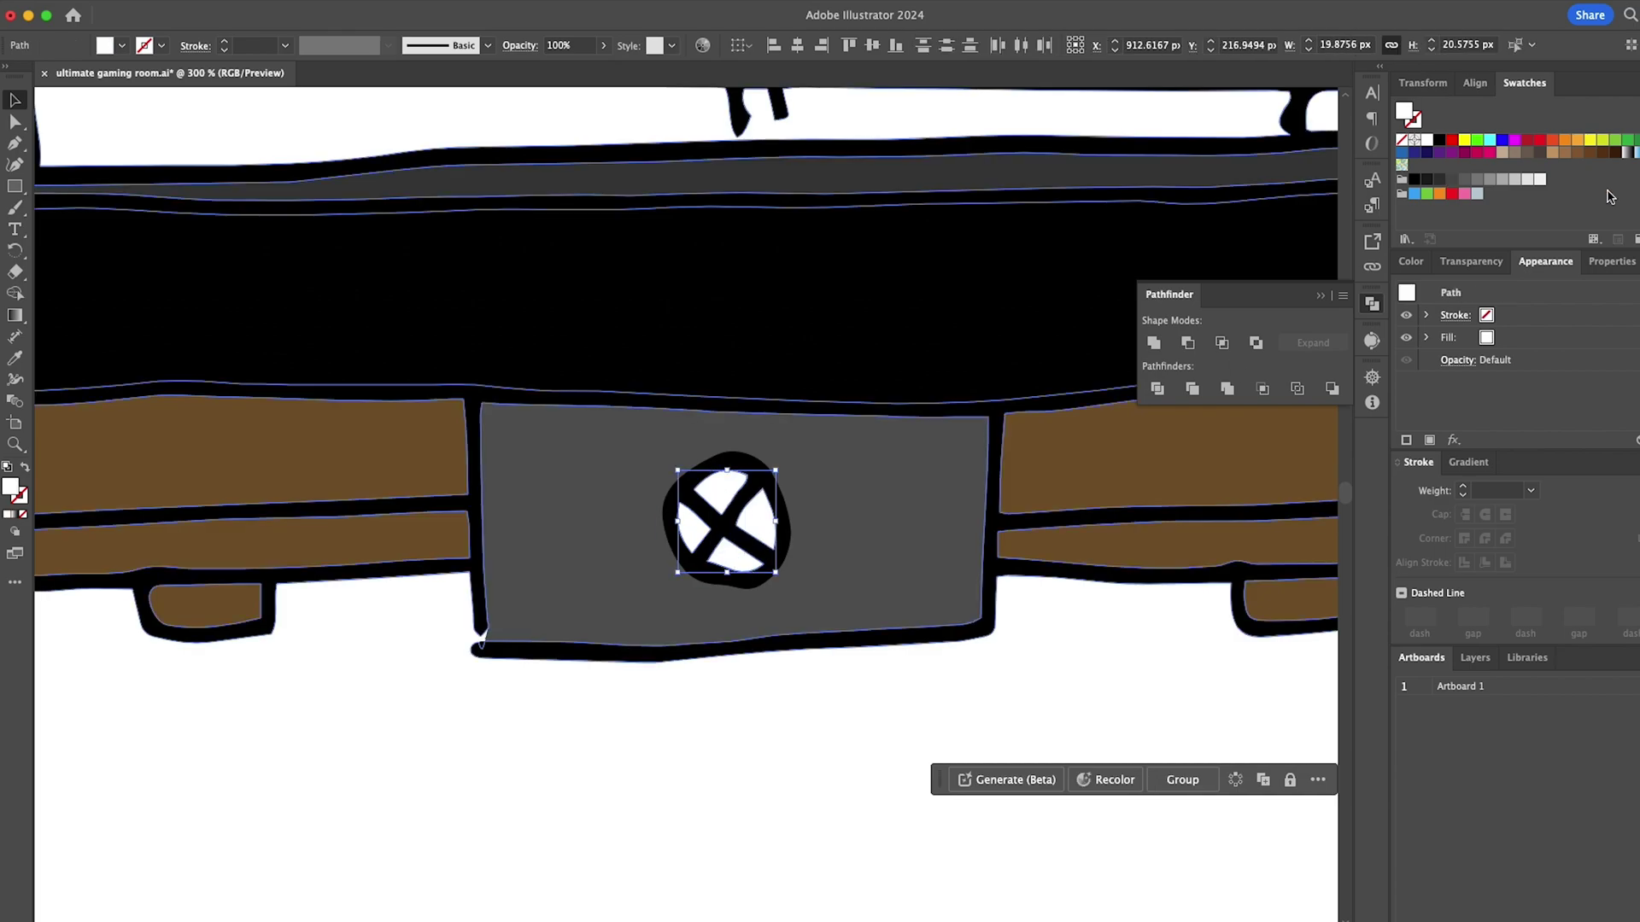
{"action": "left_click", "coordinate": [1626, 140]}
Select all sections of the sofa and fill them with the teal green swatch.
{"action": "scroll", "coordinate": [816, 420], "scroll_direction": "down", "scroll_amount": 3}
{"action": "scroll", "coordinate": [817, 419], "scroll_direction": "down", "scroll_amount": 3}
{"action": "scroll", "coordinate": [648, 453], "scroll_direction": "down", "scroll_amount": 2}
{"action": "left_click", "coordinate": [648, 453]}
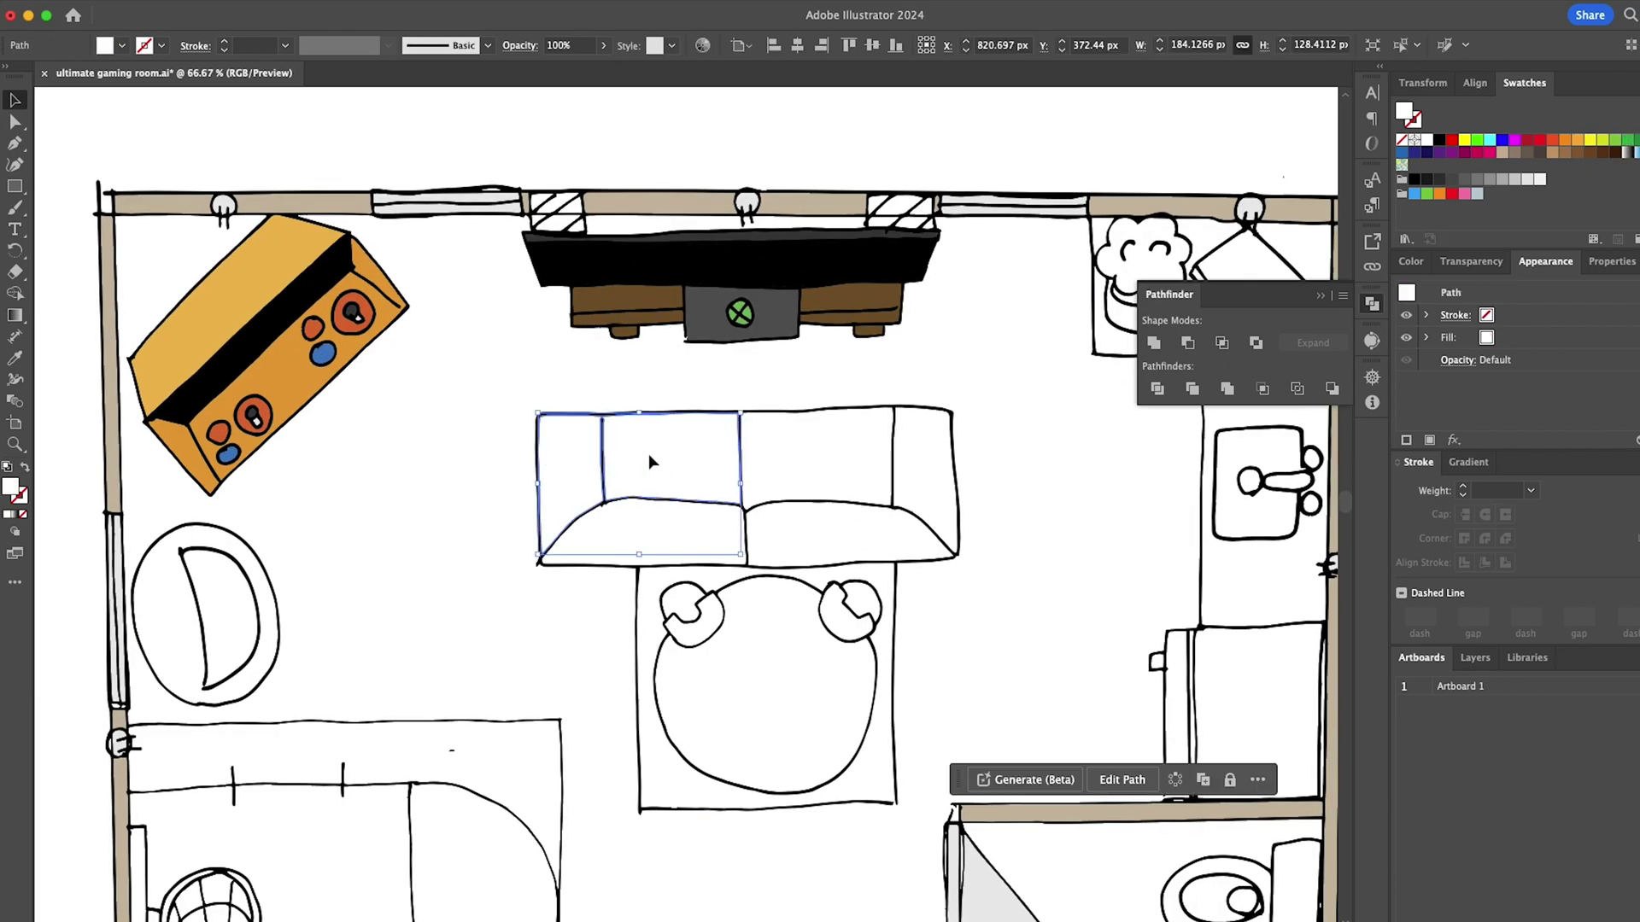
{"action": "left_click", "coordinate": [851, 551], "text": "shift"}
{"action": "left_click", "coordinate": [696, 540], "text": "shift"}
{"action": "left_click", "coordinate": [1637, 140]}
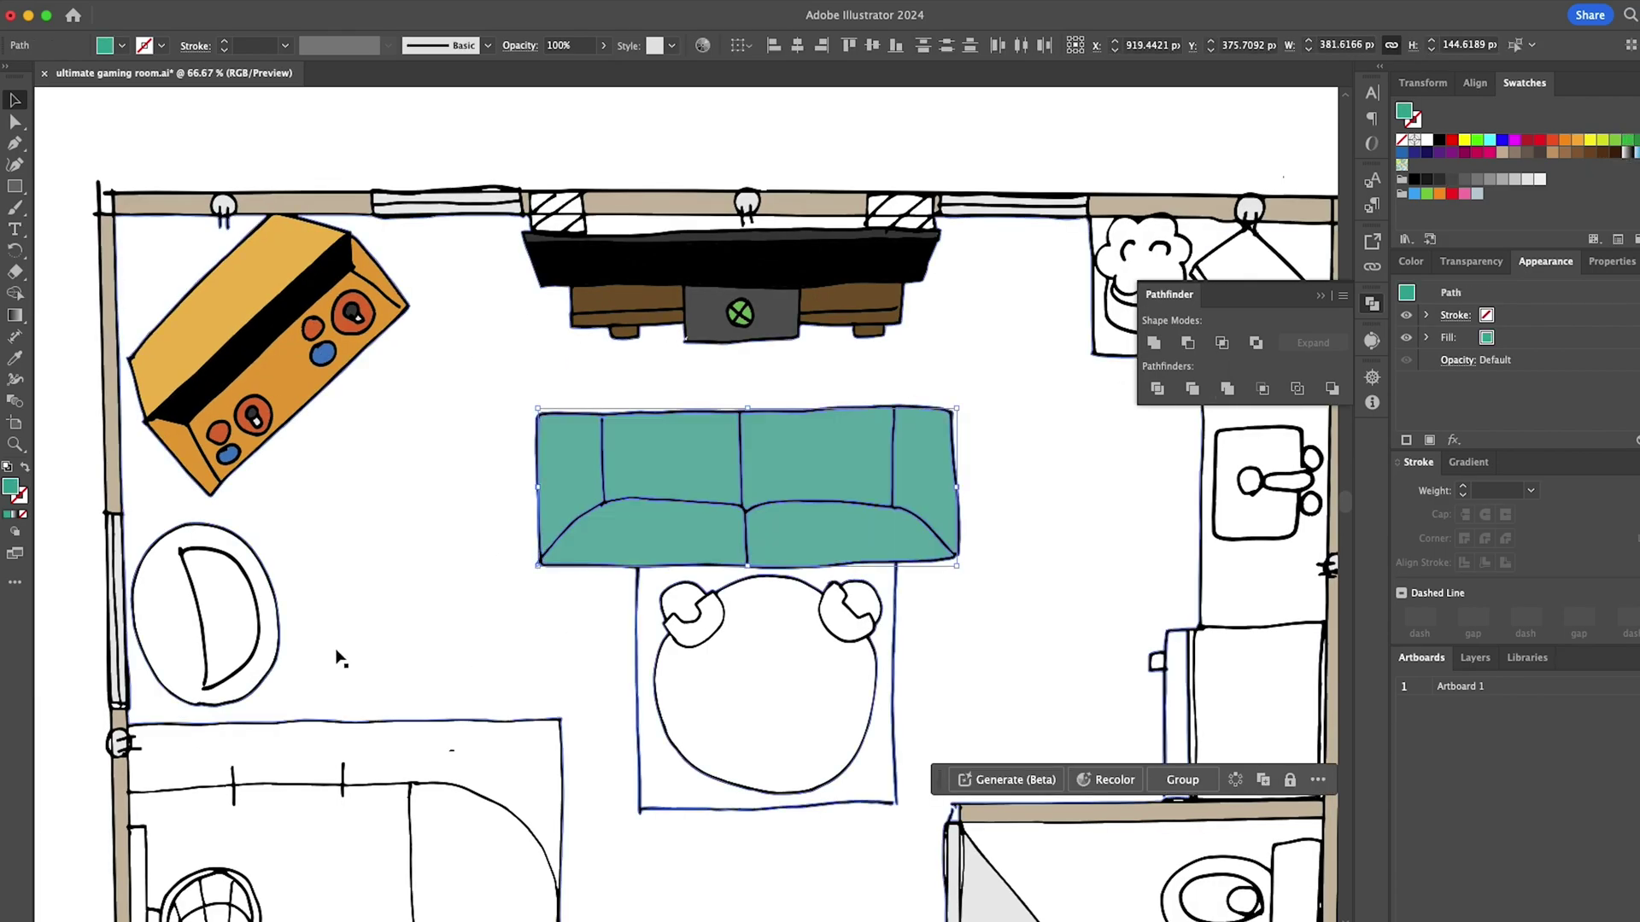
Change the sofa's fill to a lighter, softer teal in the Color Picker.
{"action": "double_click", "coordinate": [10, 487]}
{"action": "mouse_move", "coordinate": [1110, 458]}
{"action": "left_mouse_down"}
{"action": "mouse_move", "coordinate": [1141, 462]}
{"action": "mouse_move", "coordinate": [1114, 486]}
{"action": "left_mouse_up"}
{"action": "left_click", "coordinate": [1462, 442]}
{"action": "left_click", "coordinate": [959, 174]}
Fill the border areas around the basketball court with light brown.
{"action": "scroll", "coordinate": [854, 376], "scroll_direction": "right", "scroll_amount": 2}
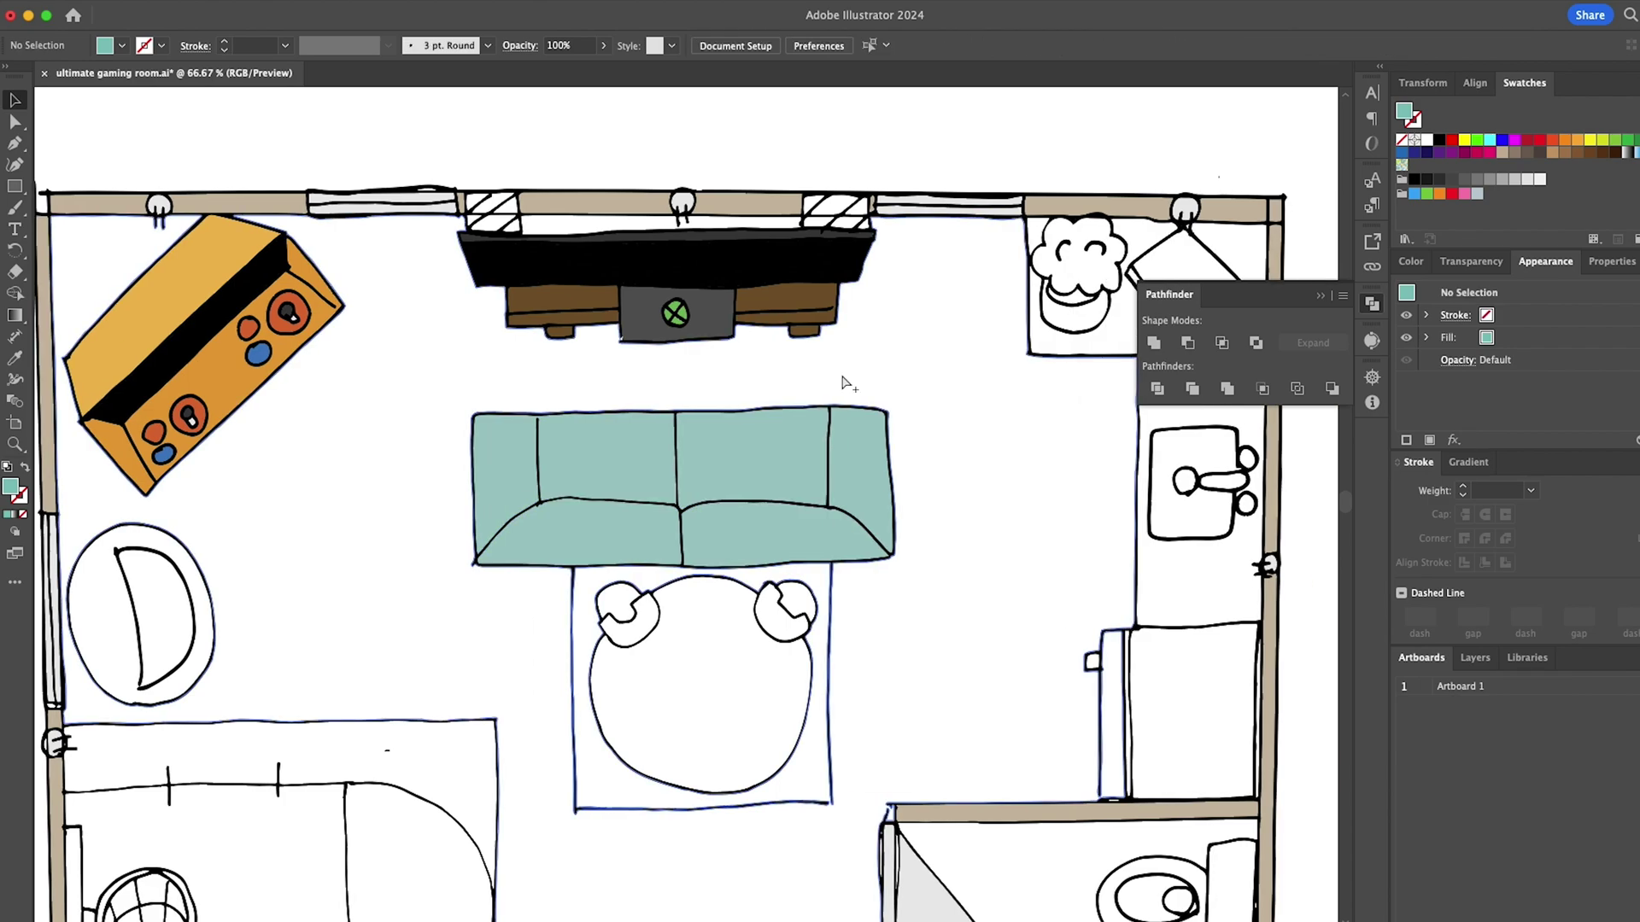
{"action": "scroll", "coordinate": [846, 381], "scroll_direction": "down", "scroll_amount": 2}
{"action": "left_click", "coordinate": [1321, 297]}
{"action": "left_click", "coordinate": [548, 588]}
{"action": "left_click", "coordinate": [541, 807], "text": "shift"}
{"action": "left_click", "coordinate": [1553, 153]}
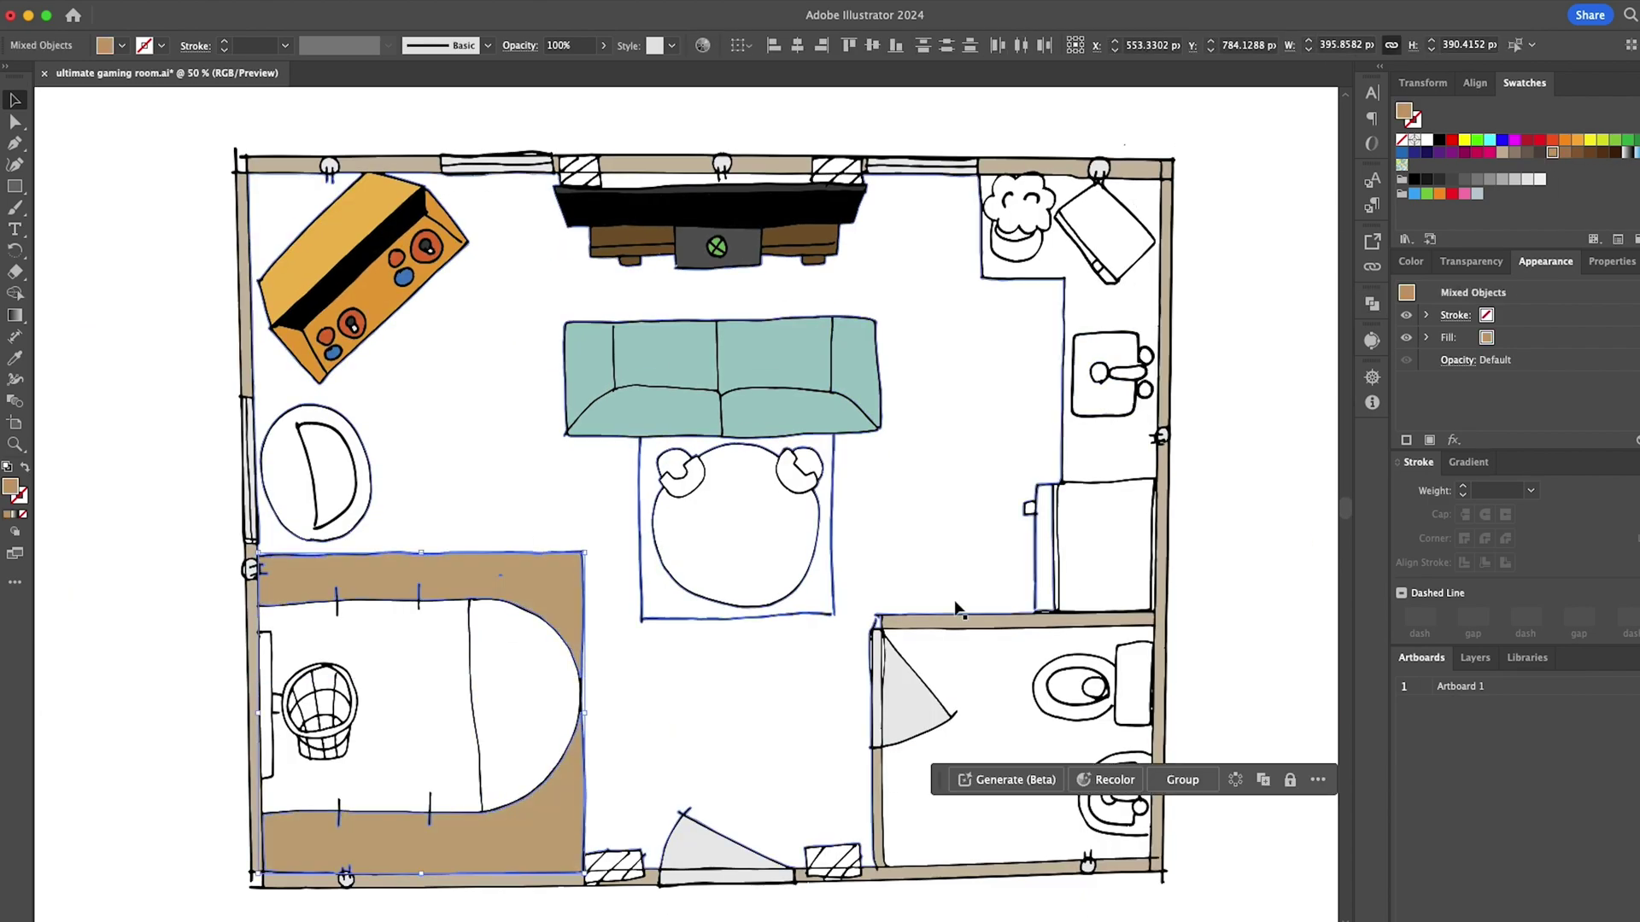
Fill the inner court floor and its curved end section with the same light brown as the border.
{"action": "left_click", "coordinate": [434, 689]}
{"action": "left_click", "coordinate": [1565, 153]}
{"action": "left_click", "coordinate": [1552, 153]}
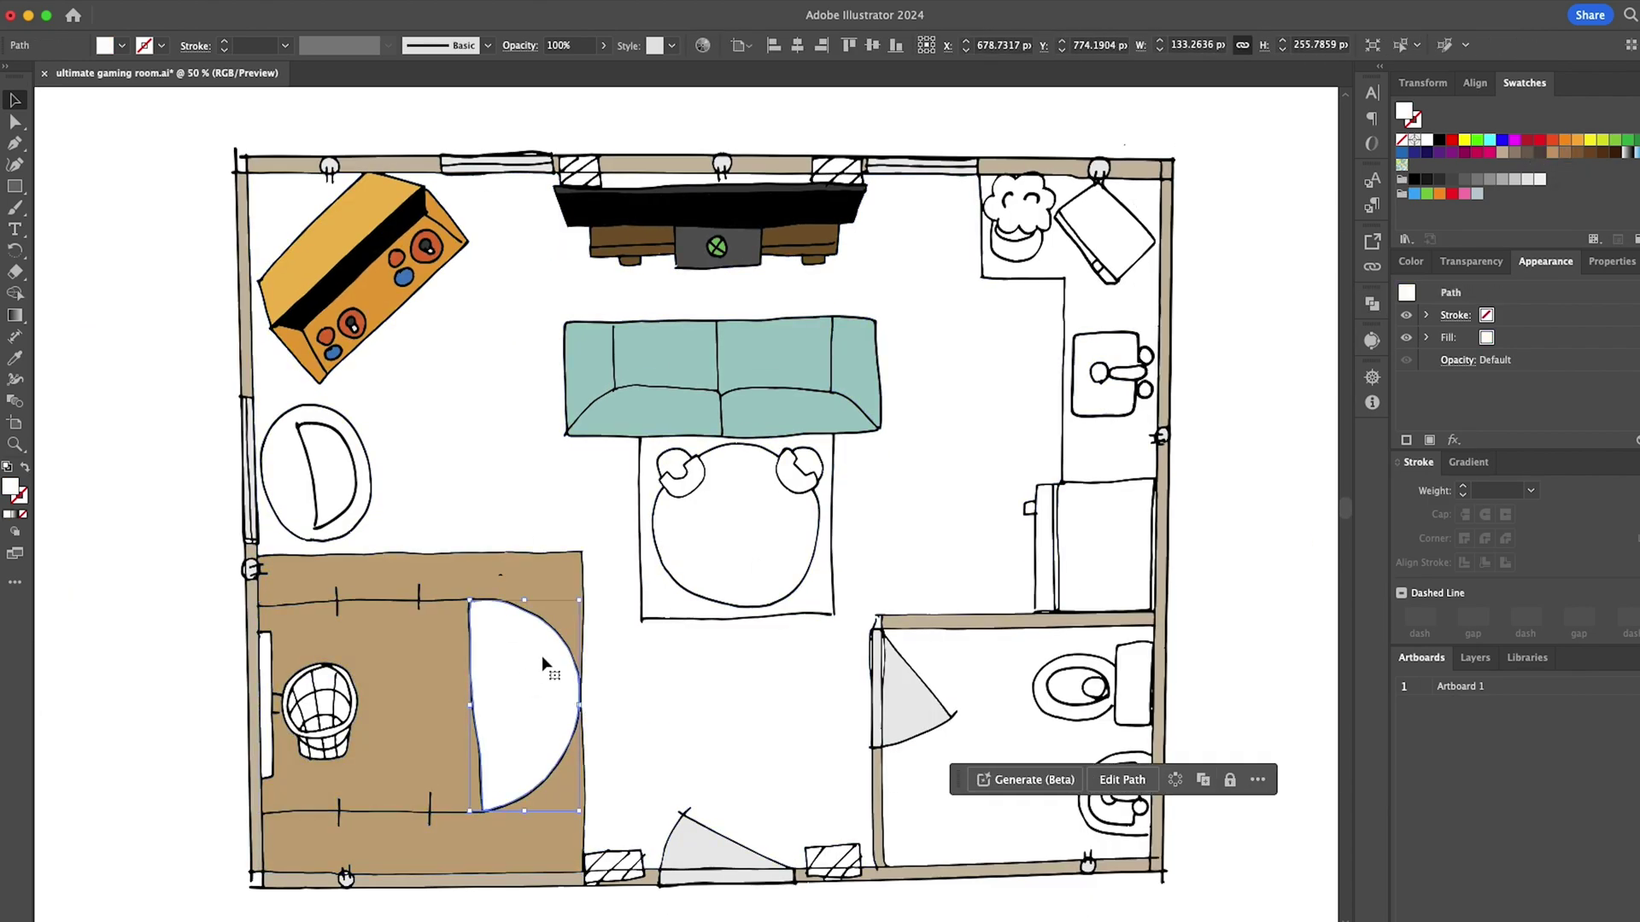
{"action": "left_click", "coordinate": [1553, 153]}
{"action": "left_click", "coordinate": [135, 756]}
Draw a vertical line about 97 px long on the basketball backboard and give it a red stroke.
{"action": "scroll", "coordinate": [236, 770], "scroll_direction": "up", "scroll_amount": 2}
{"action": "left_click_drag", "start_coordinate": [20, 193], "coordinate": [73, 281]}
{"action": "left_click_drag", "start_coordinate": [295, 547], "coordinate": [299, 546]}
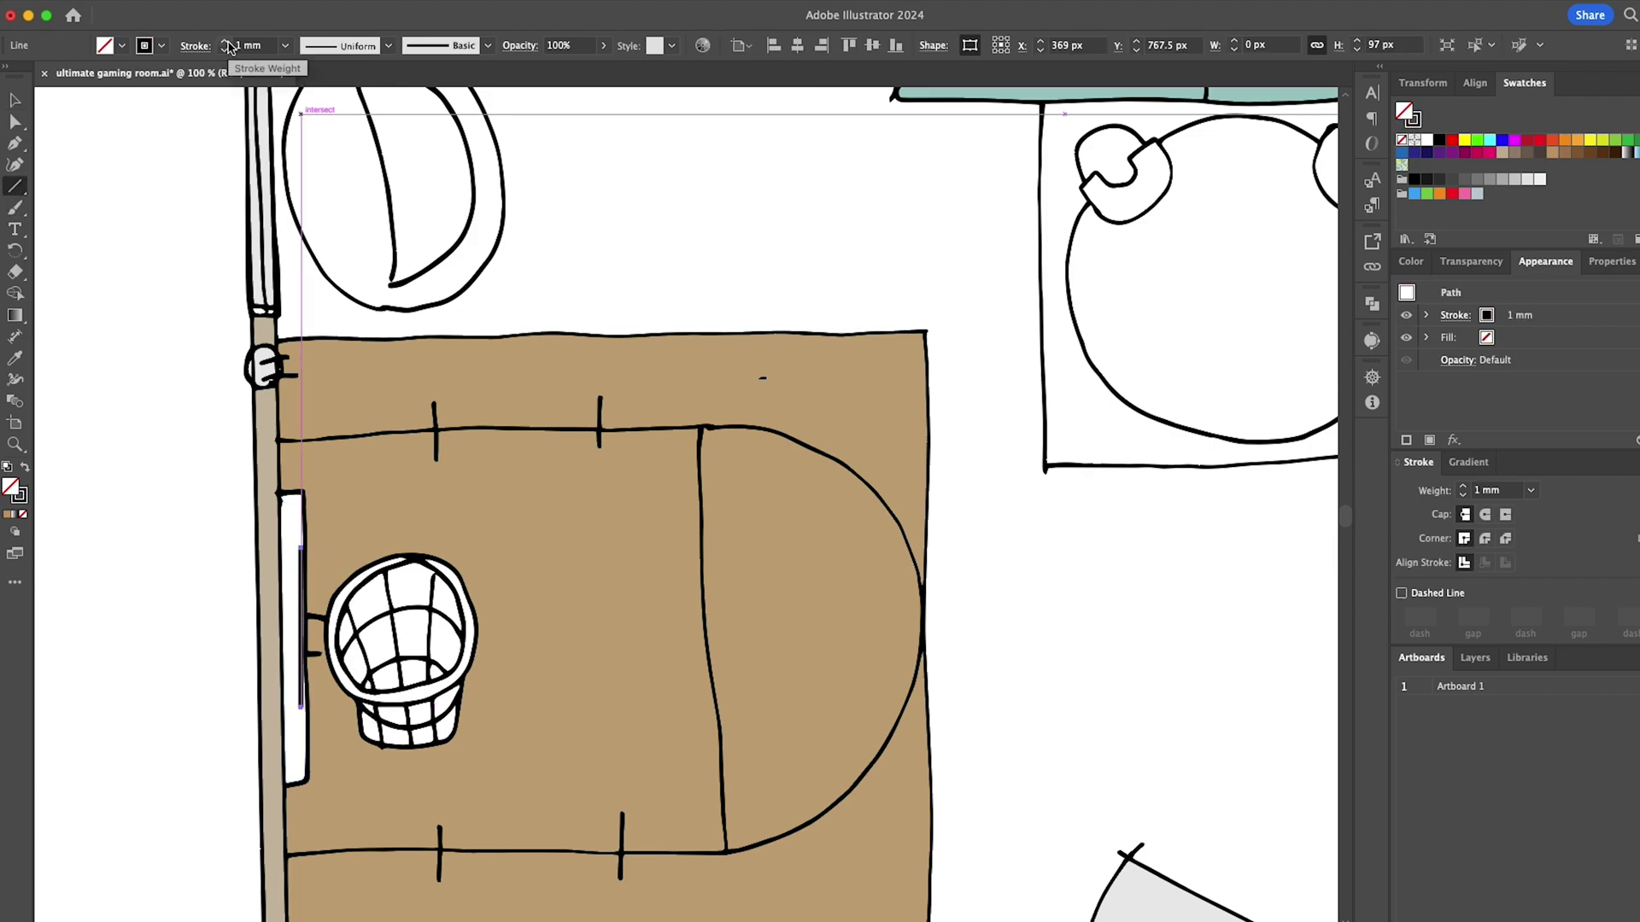
{"action": "left_click", "coordinate": [1454, 143]}
Fill the basketball hoop's rim with red, undoing the color first applied to its stroke.
{"action": "key", "text": "a"}
{"action": "scroll", "coordinate": [355, 740], "scroll_direction": "up", "scroll_amount": 1}
{"action": "left_click", "coordinate": [419, 678]}
{"action": "left_click", "coordinate": [1451, 142]}
{"action": "key", "text": "super+z"}
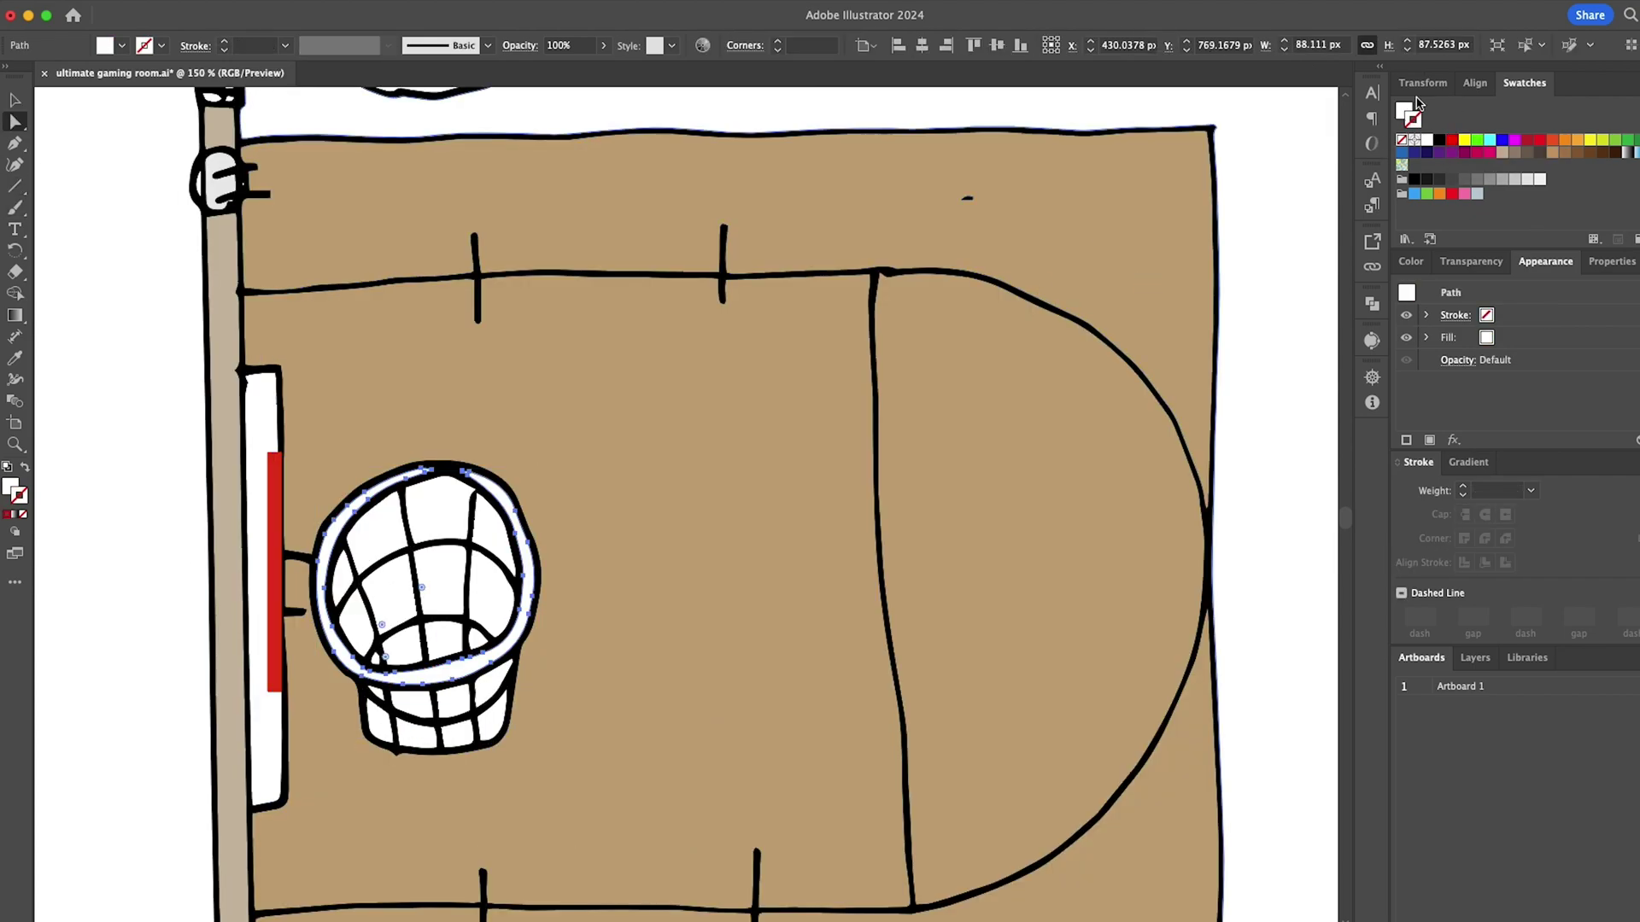
{"action": "left_click", "coordinate": [1405, 109]}
{"action": "left_click", "coordinate": [1452, 141]}
Fill all the openings of the basketball net, inside and below the rim, with the court's light brown.
{"action": "left_click", "coordinate": [373, 653]}
{"action": "scroll", "coordinate": [375, 656], "scroll_direction": "up", "scroll_amount": 1}
{"action": "left_click", "coordinate": [514, 640], "text": "shift"}
{"action": "left_click", "coordinate": [527, 591], "text": "shift"}
{"action": "left_click", "coordinate": [465, 570], "text": "shift"}
{"action": "left_click", "coordinate": [396, 574], "text": "shift"}
{"action": "left_click", "coordinate": [382, 495], "text": "shift"}
{"action": "left_click", "coordinate": [455, 471], "text": "shift"}
{"action": "left_click", "coordinate": [521, 477], "text": "shift"}
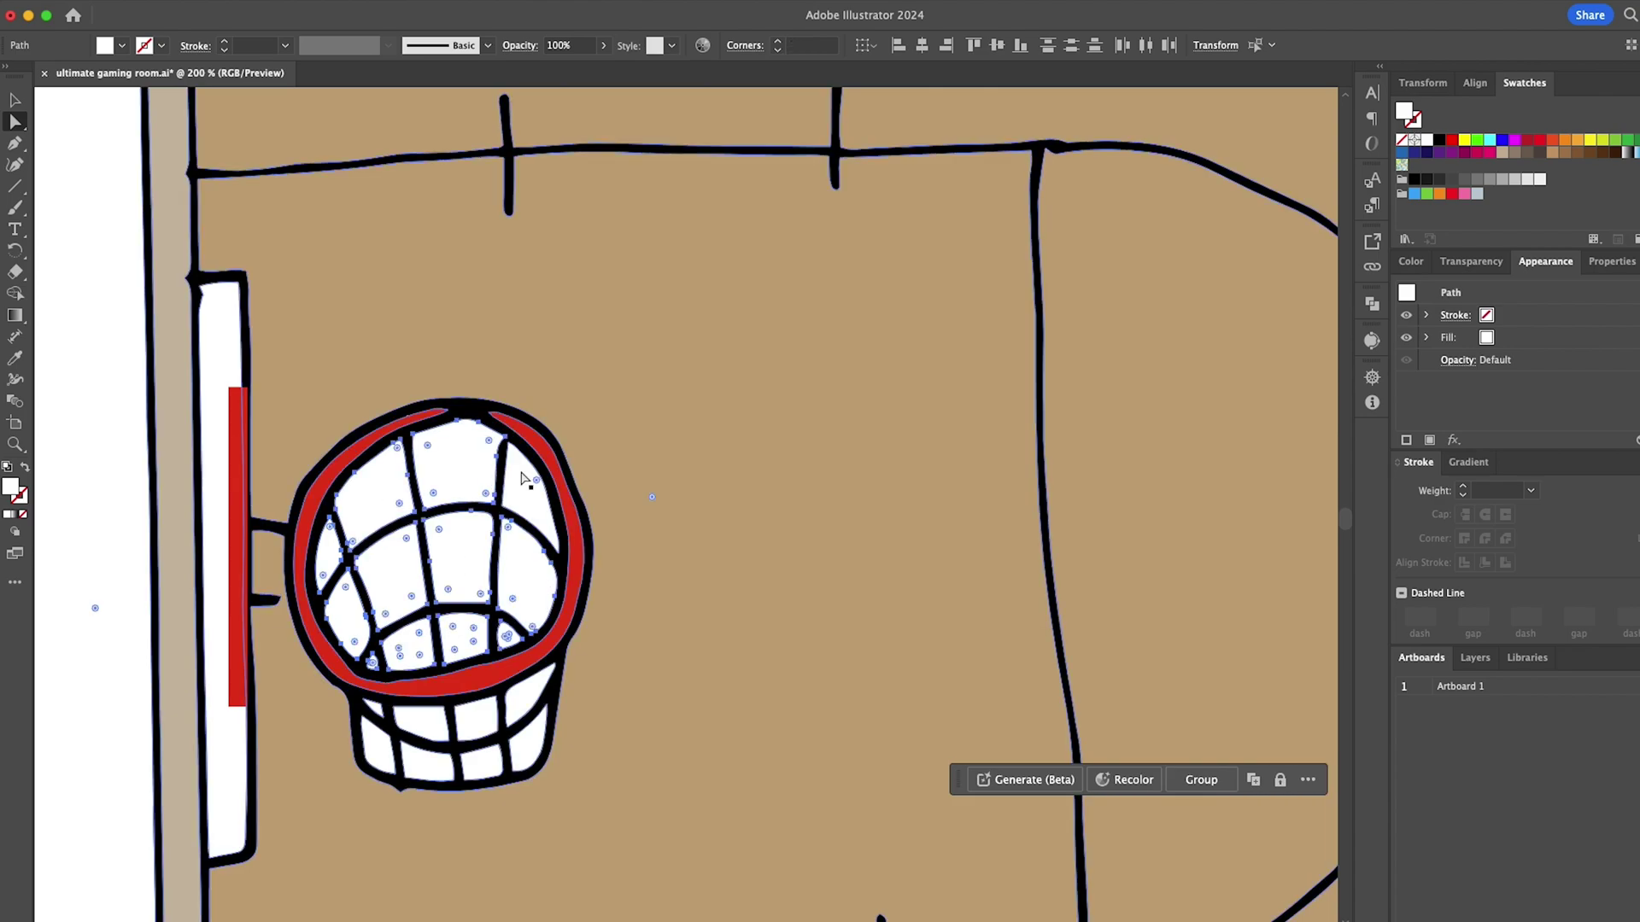
{"action": "left_click", "coordinate": [481, 771], "text": "shift"}
{"action": "left_click", "coordinate": [479, 720], "text": "shift"}
{"action": "left_click", "coordinate": [528, 693], "text": "shift"}
{"action": "left_click", "coordinate": [530, 741], "text": "shift"}
{"action": "left_click", "coordinate": [1552, 152]}
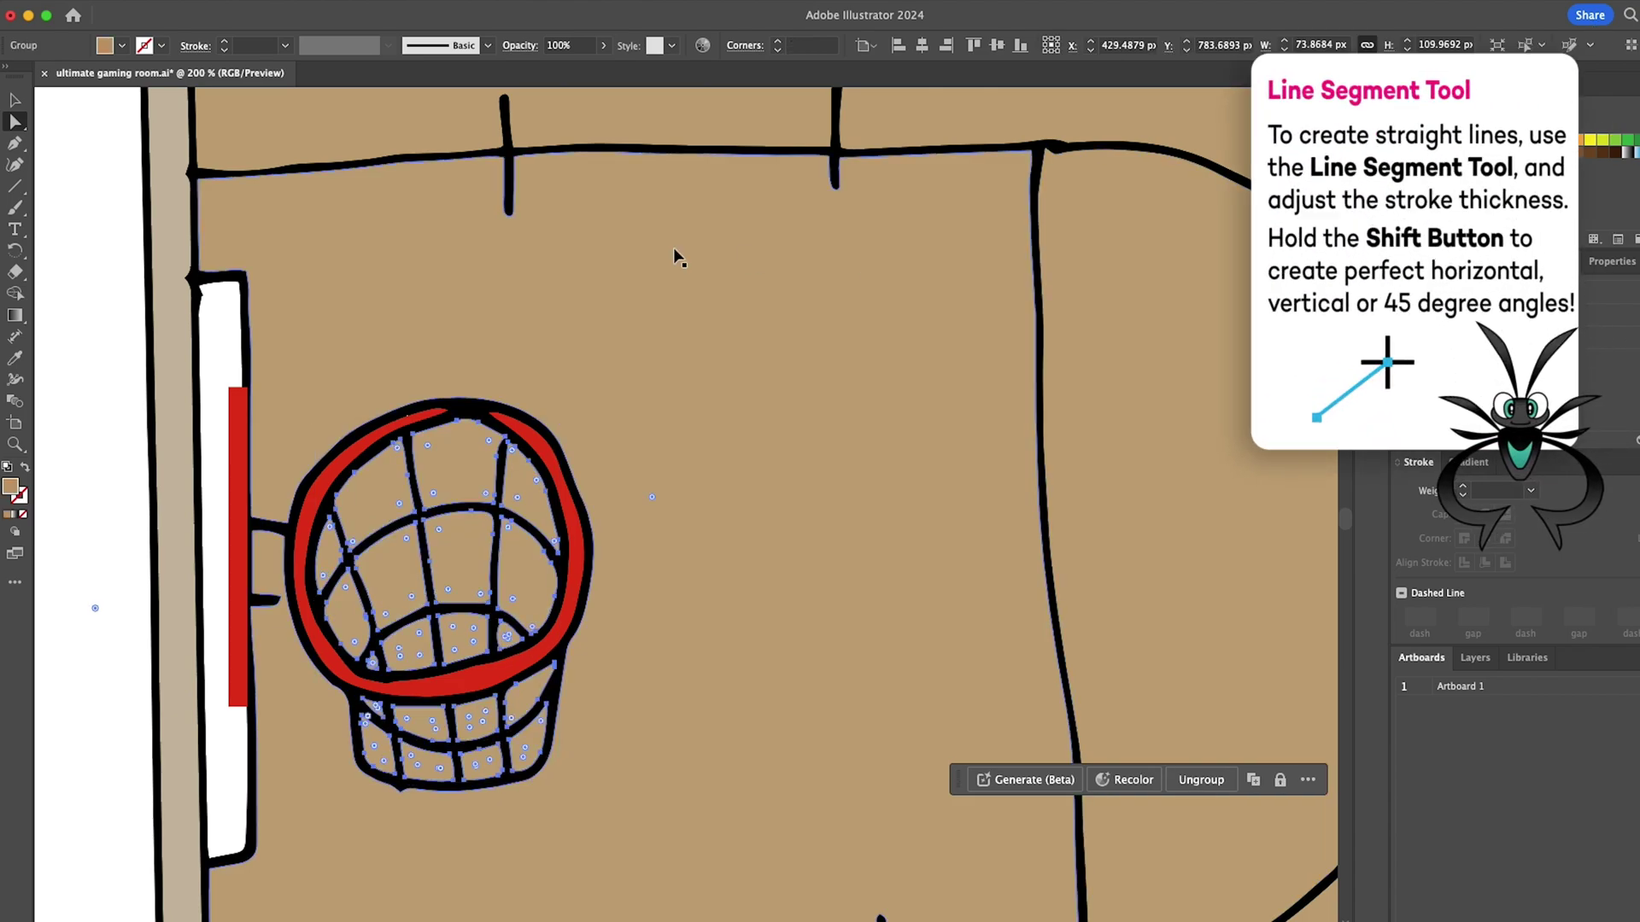
Trace the basketball court's straight boundary lines, free-throw line and short tick marks with red lines using a 3 mm stroke.
{"action": "scroll", "coordinate": [167, 497], "scroll_direction": "down", "scroll_amount": 2}
{"action": "left_click", "coordinate": [71, 268]}
{"action": "left_click_drag", "start_coordinate": [599, 322], "coordinate": [600, 322]}
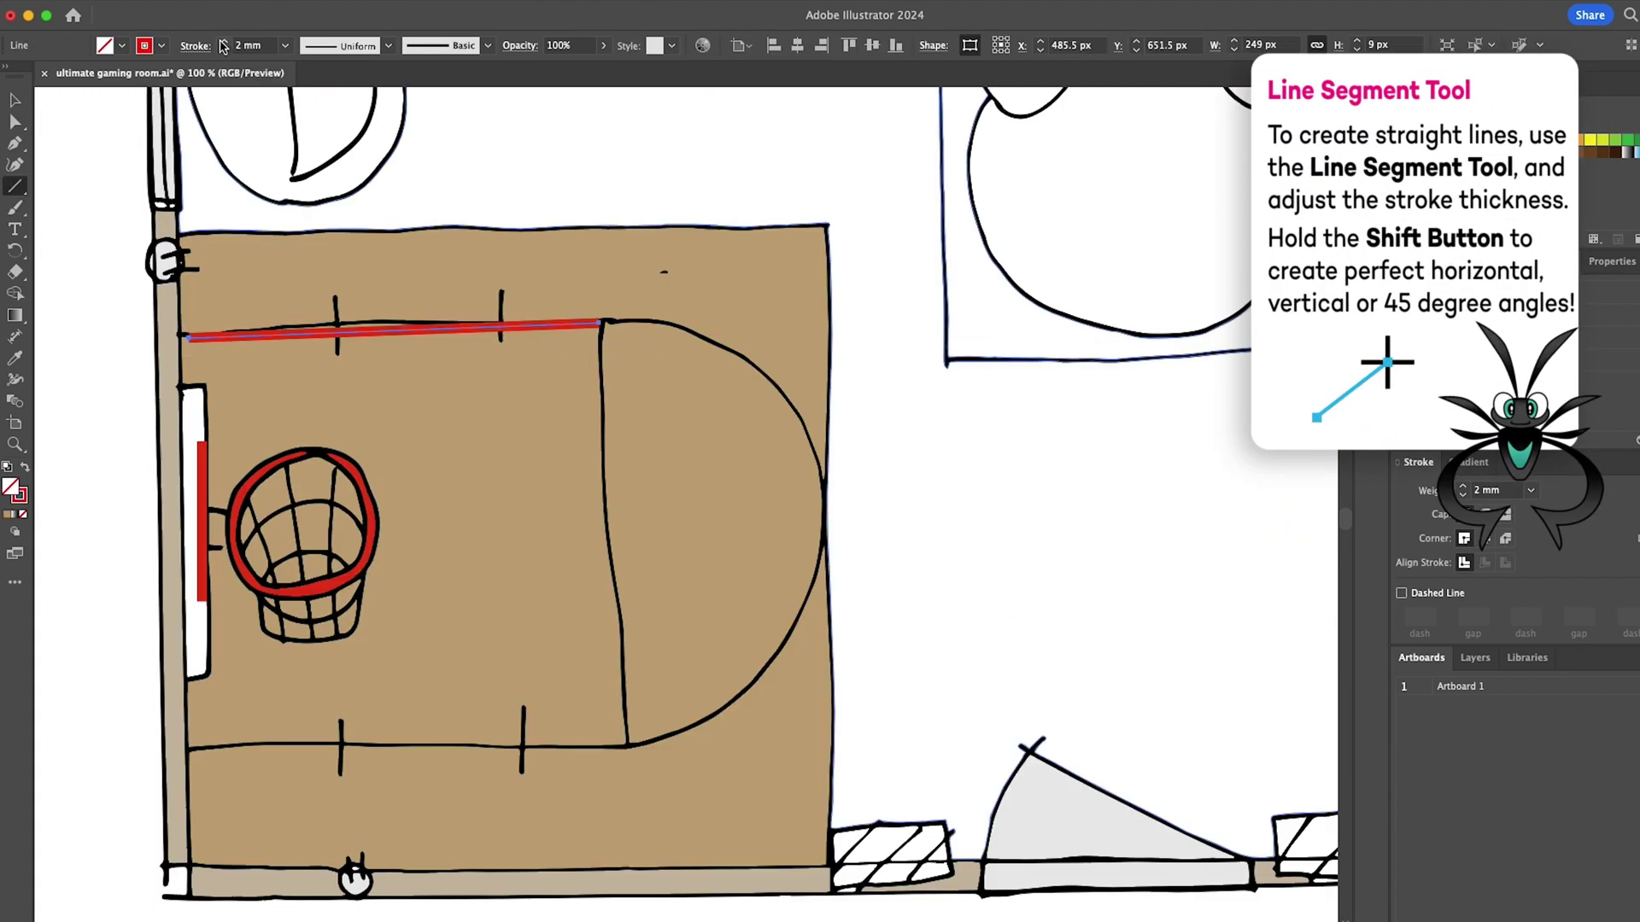
{"action": "mouse_move", "coordinate": [189, 747]}
{"action": "left_mouse_down"}
{"action": "mouse_move", "coordinate": [622, 745]}
{"action": "mouse_move", "coordinate": [600, 322]}
{"action": "left_mouse_up"}
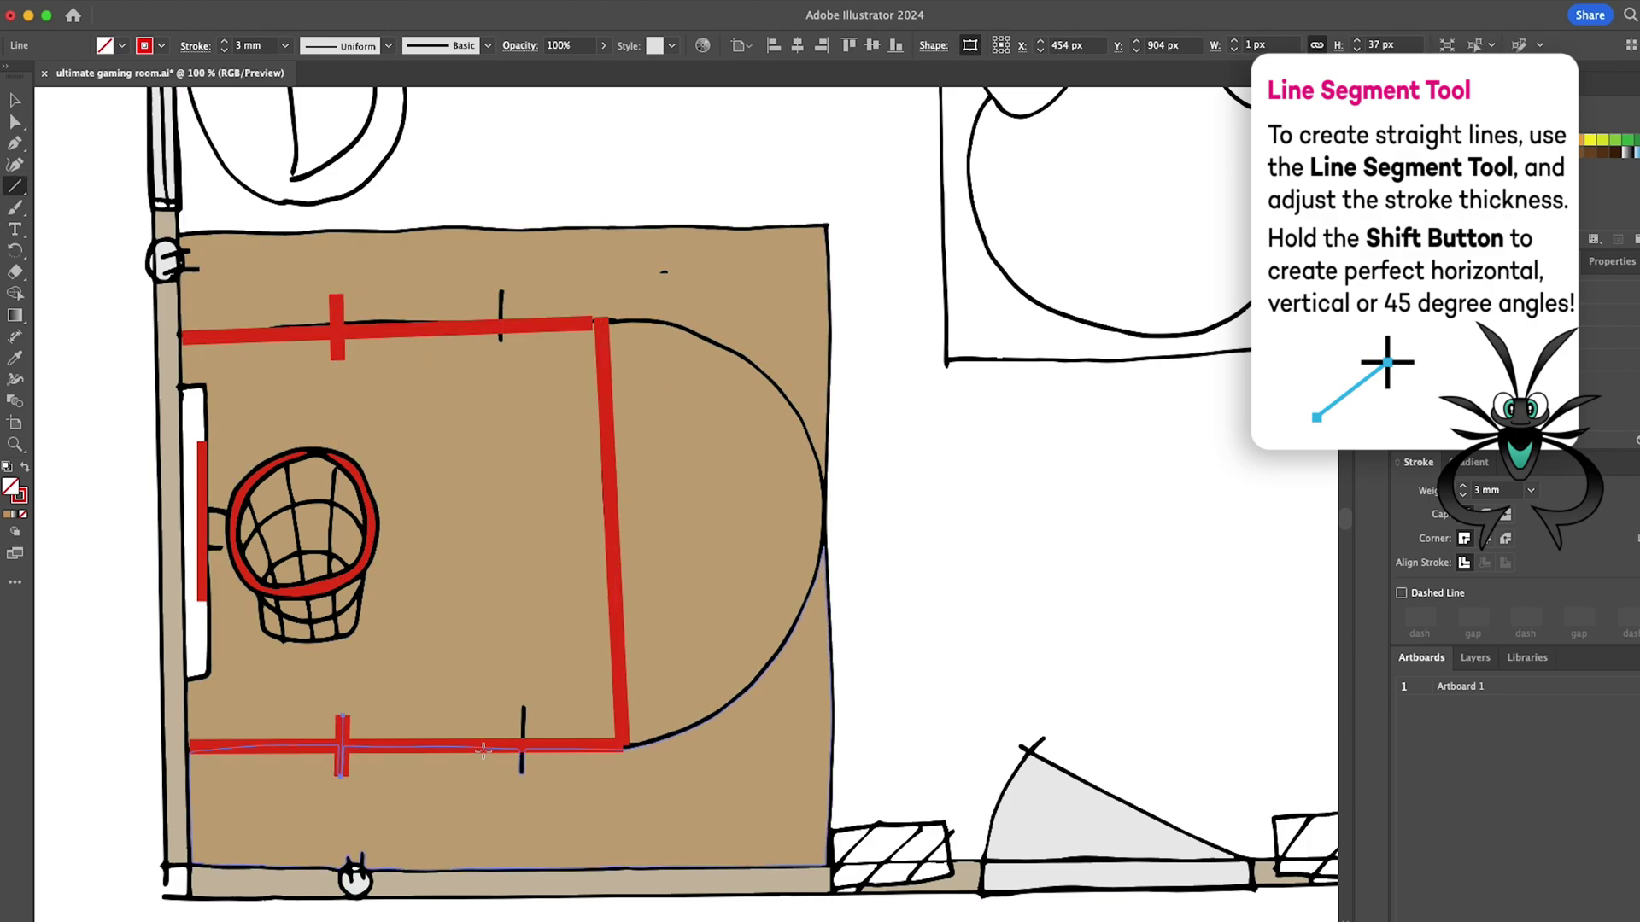
{"action": "left_click_drag", "start_coordinate": [636, 389], "coordinate": [645, 746]}
Draw a red path along the court's curved end and bend it at its middle anchor to follow the arc.
{"action": "key", "text": "p"}
{"action": "left_click", "coordinate": [636, 531]}
{"action": "key", "text": "a"}
{"action": "left_click_drag", "start_coordinate": [637, 531], "coordinate": [824, 511]}
{"action": "left_click_drag", "start_coordinate": [627, 323], "coordinate": [596, 318]}
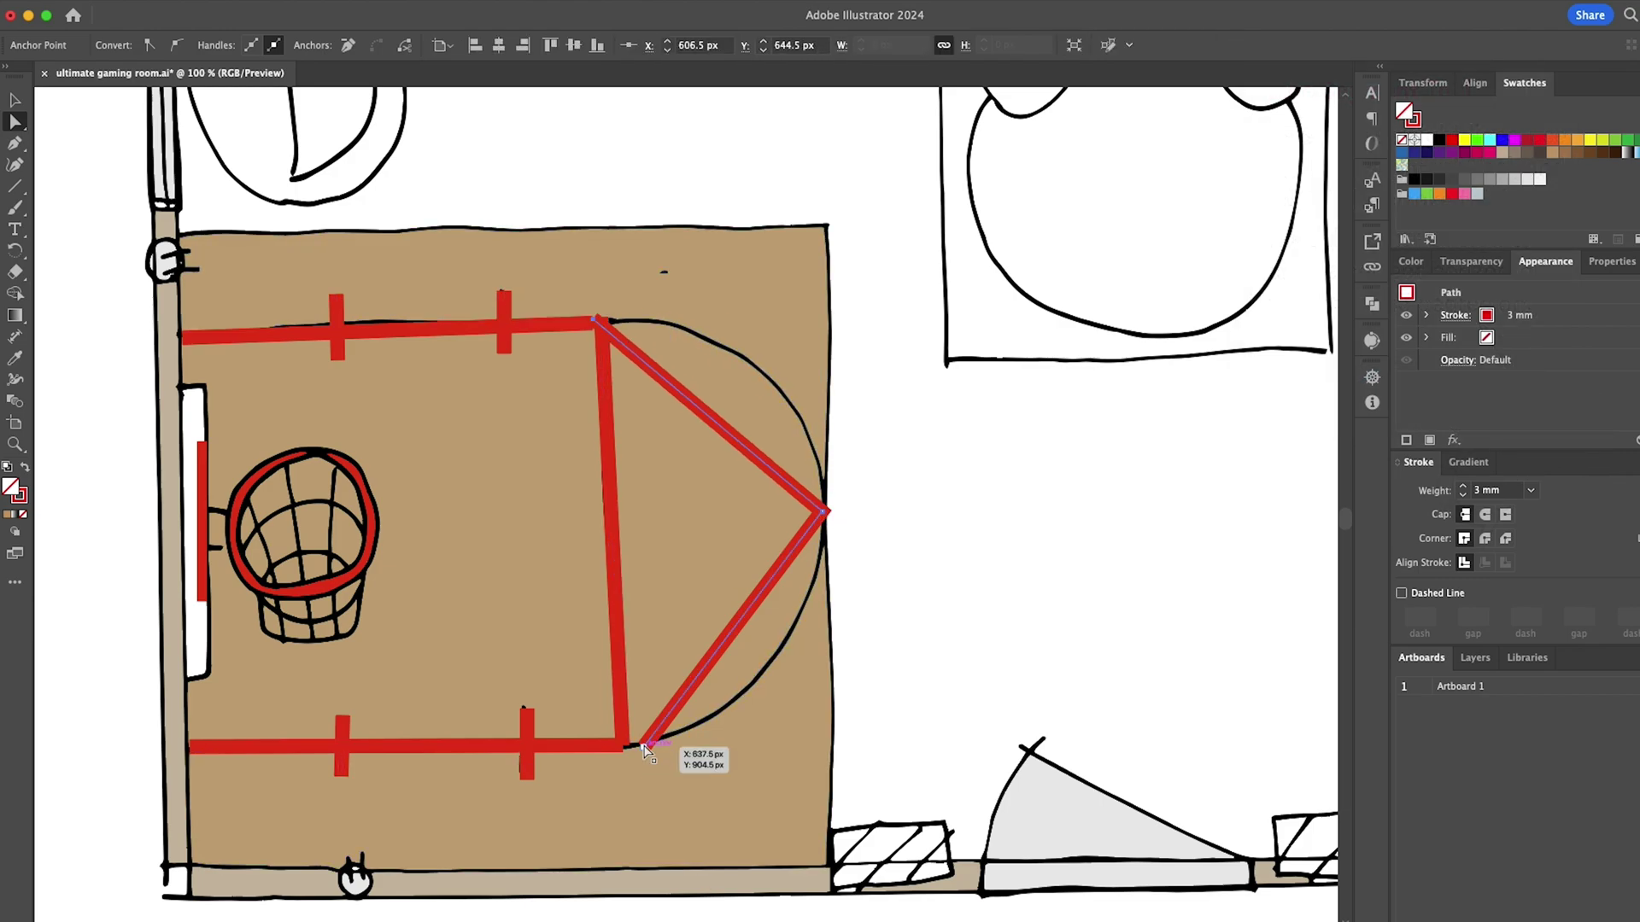
{"action": "left_click", "coordinate": [822, 511]}
{"action": "left_click", "coordinate": [177, 45]}
{"action": "left_click_drag", "start_coordinate": [816, 412], "coordinate": [811, 314]}
{"action": "left_click_drag", "start_coordinate": [829, 613], "coordinate": [835, 686]}
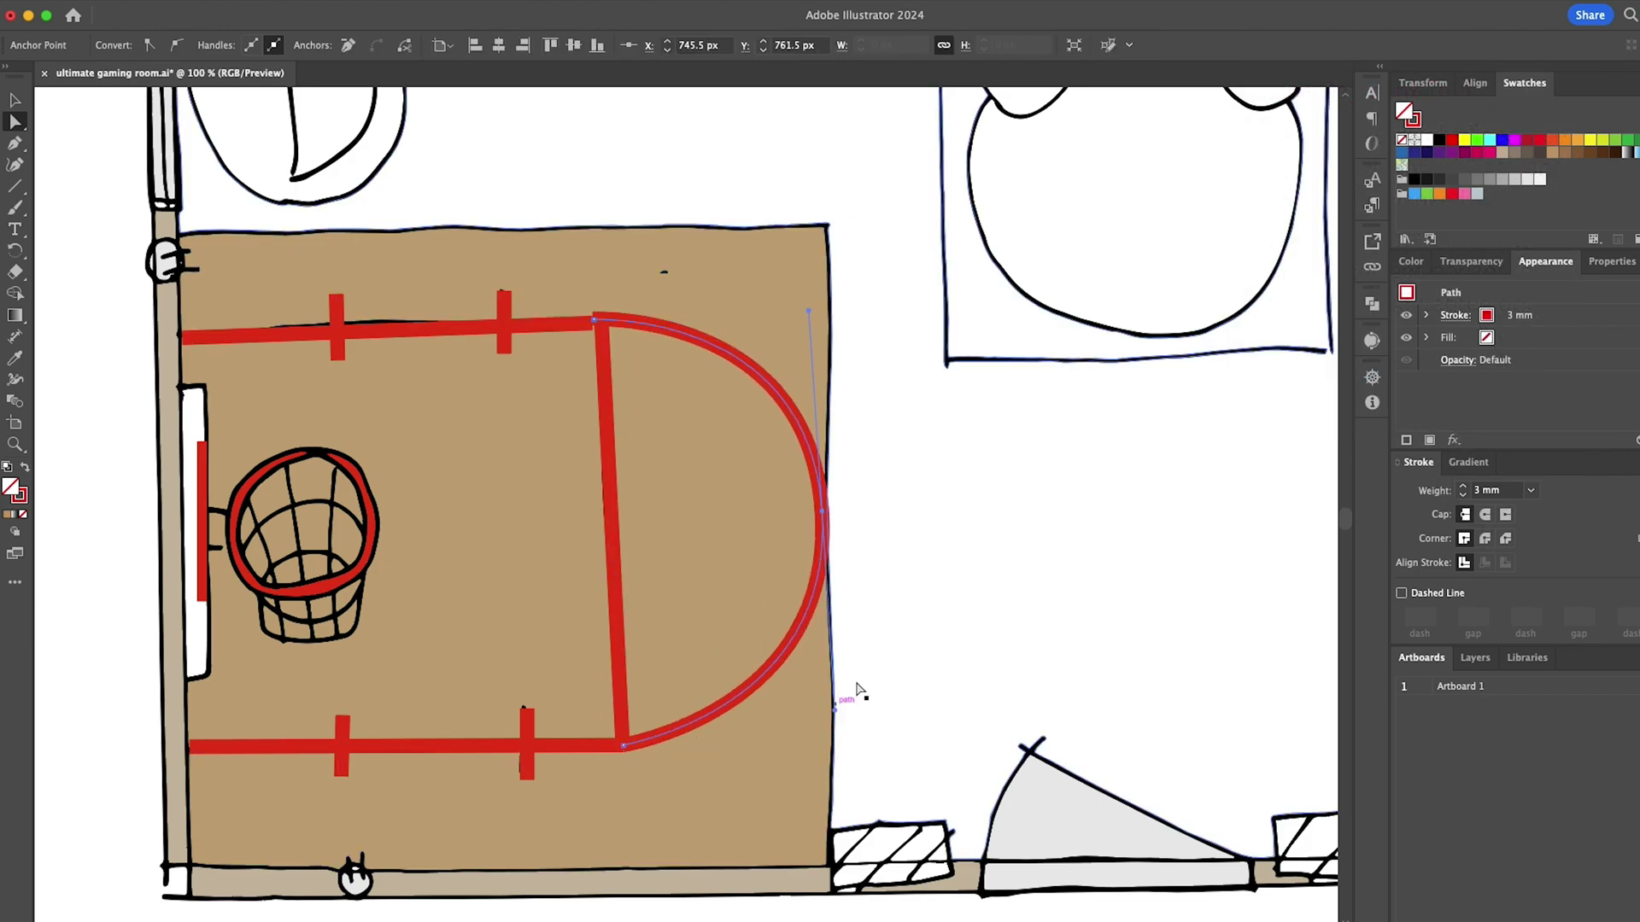
Fill the round chair between the arcade cabinet and the basketball court with light blue.
{"action": "key", "text": "super+minus"}
{"action": "key", "text": "super+minus"}
{"action": "left_click", "coordinate": [205, 510]}
{"action": "scroll", "coordinate": [204, 509], "scroll_direction": "up", "scroll_amount": 2}
{"action": "scroll", "coordinate": [204, 509], "scroll_direction": "right", "scroll_amount": 3}
{"action": "left_click", "coordinate": [171, 444]}
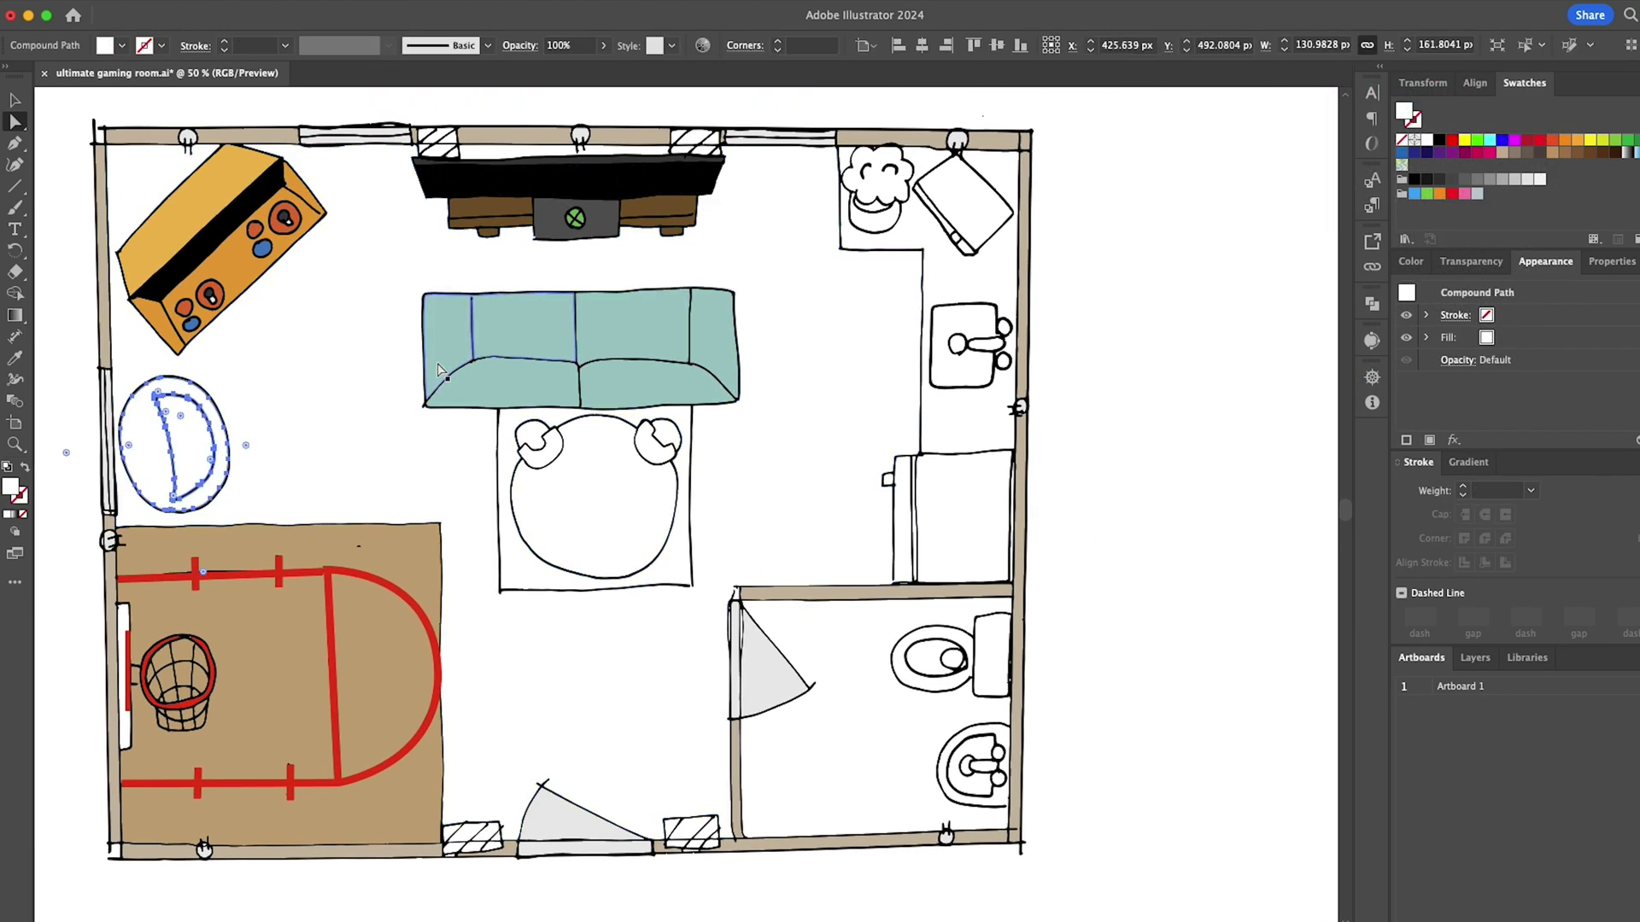
{"action": "left_click", "coordinate": [1414, 193]}
{"action": "left_click", "coordinate": [1179, 218]}
{"action": "scroll", "coordinate": [811, 229], "scroll_direction": "left", "scroll_amount": 1}
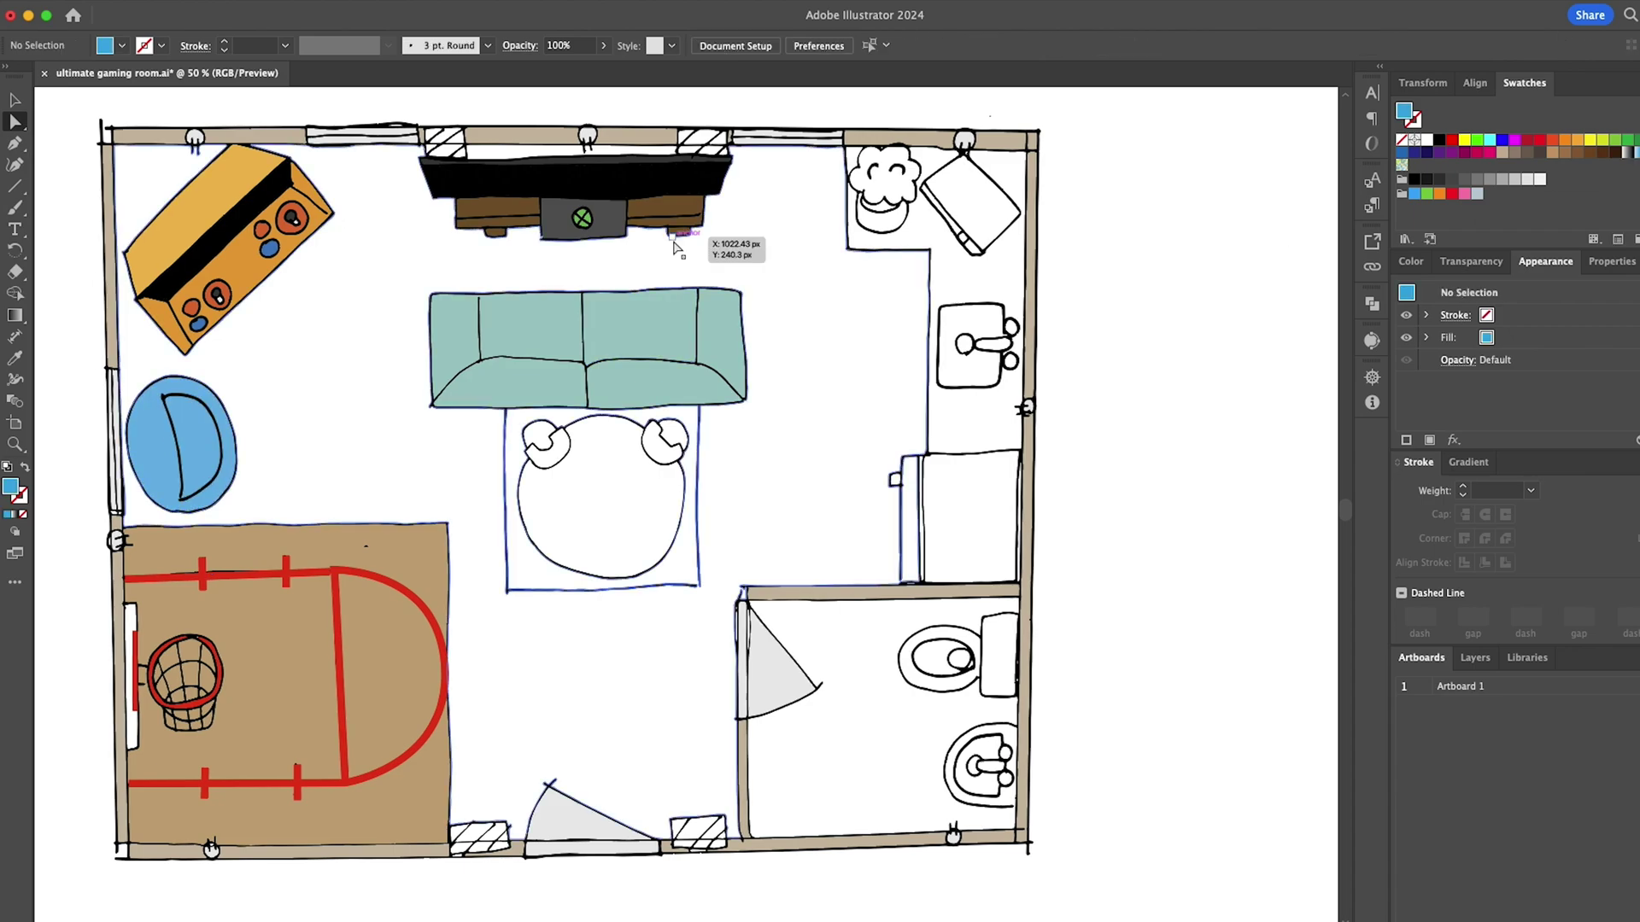
Fill the foliage of the potted plant on the kitchen counter with green.
{"action": "scroll", "coordinate": [896, 244], "scroll_direction": "up", "scroll_amount": 1}
{"action": "scroll", "coordinate": [896, 243], "scroll_direction": "up", "scroll_amount": 1}
{"action": "left_click", "coordinate": [883, 190]}
{"action": "left_click", "coordinate": [1627, 141]}
{"action": "scroll", "coordinate": [854, 205], "scroll_direction": "up", "scroll_amount": 2}
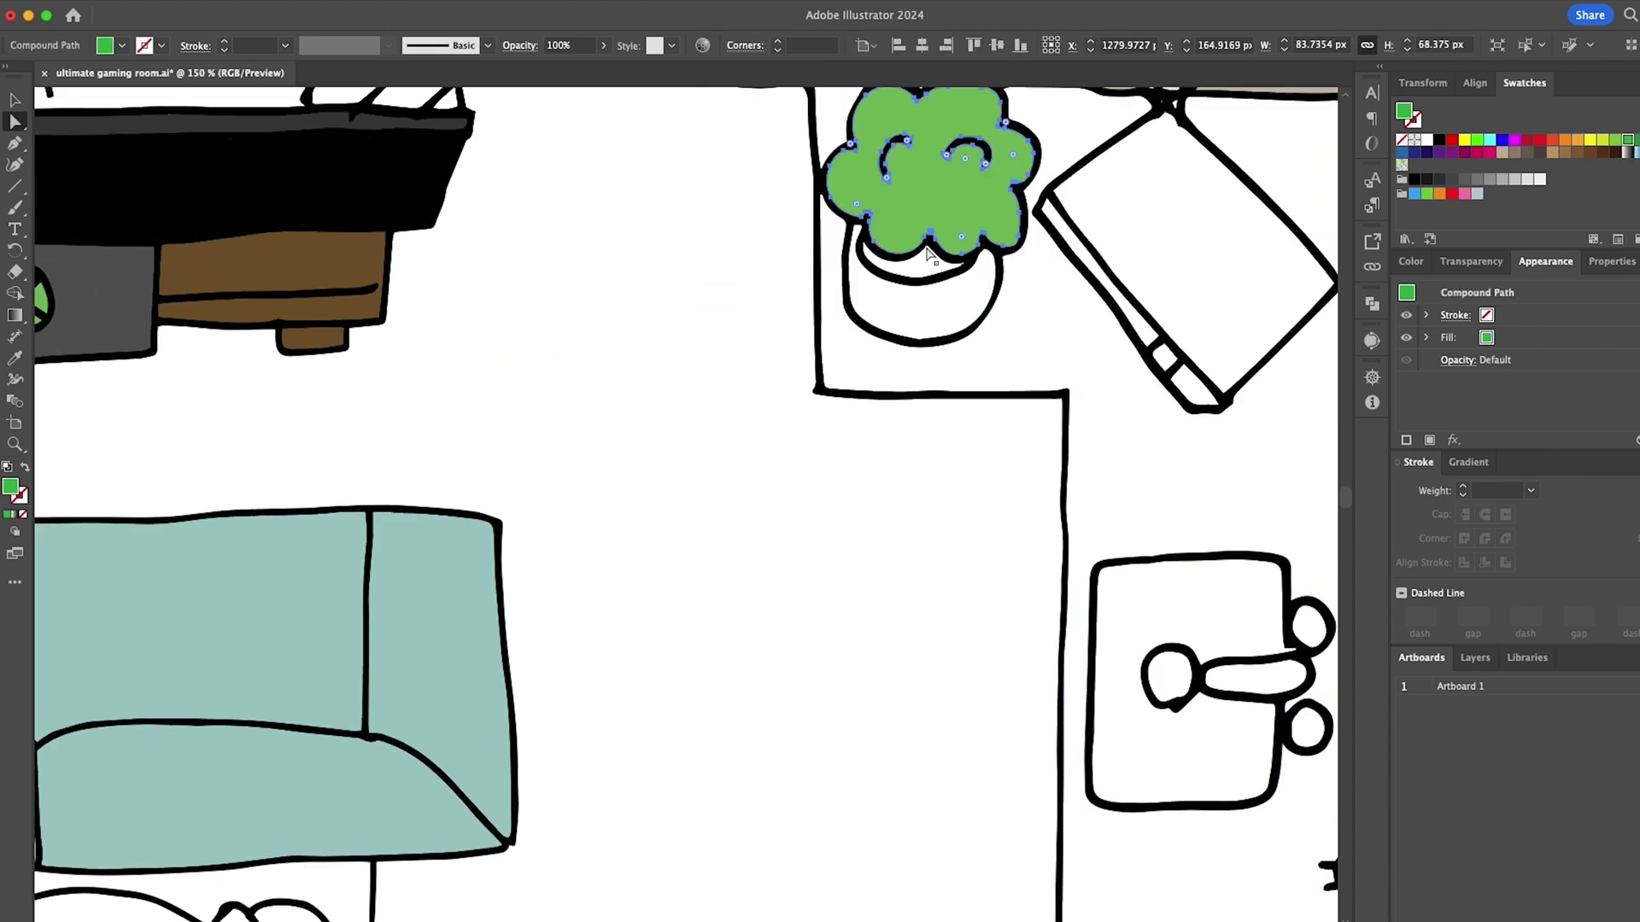
Fill the plant's soil with brown and its pot with very light gray.
{"action": "left_click", "coordinate": [928, 258]}
{"action": "left_click", "coordinate": [1577, 153]}
{"action": "scroll", "coordinate": [1203, 327], "scroll_direction": "right", "scroll_amount": 3}
{"action": "scroll", "coordinate": [1176, 331], "scroll_direction": "down", "scroll_amount": 1}
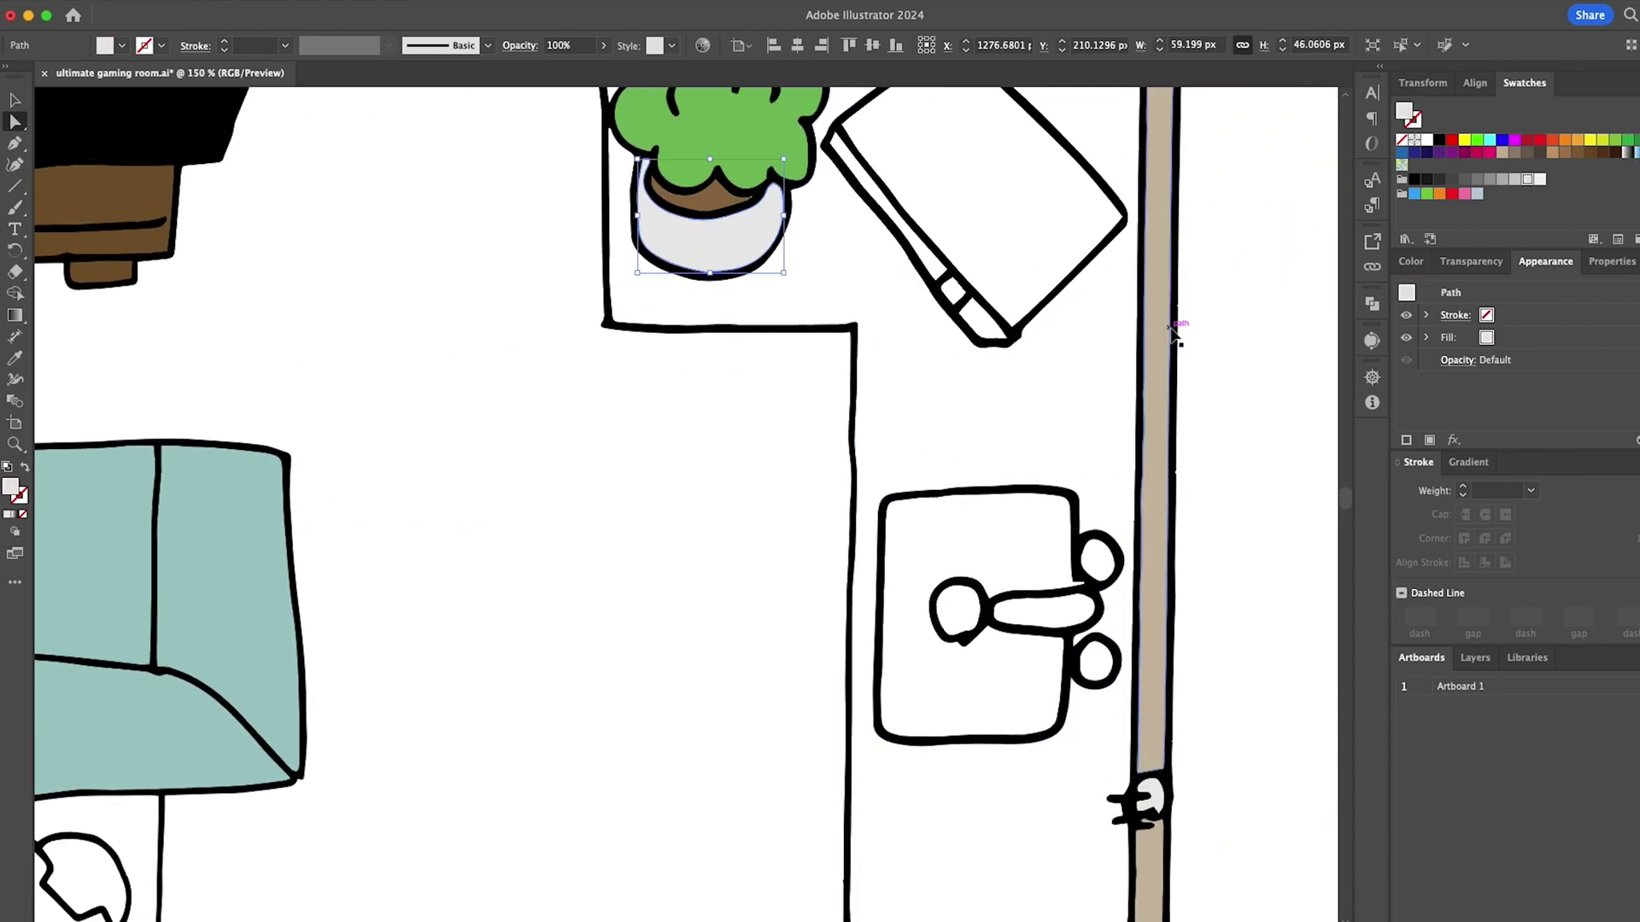
Fill the kitchen sink's drain with medium gray and its faucet and knobs with light gray.
{"action": "scroll", "coordinate": [1172, 332], "scroll_direction": "down", "scroll_amount": 1}
{"action": "left_click", "coordinate": [1030, 517]}
{"action": "left_click", "coordinate": [1121, 483]}
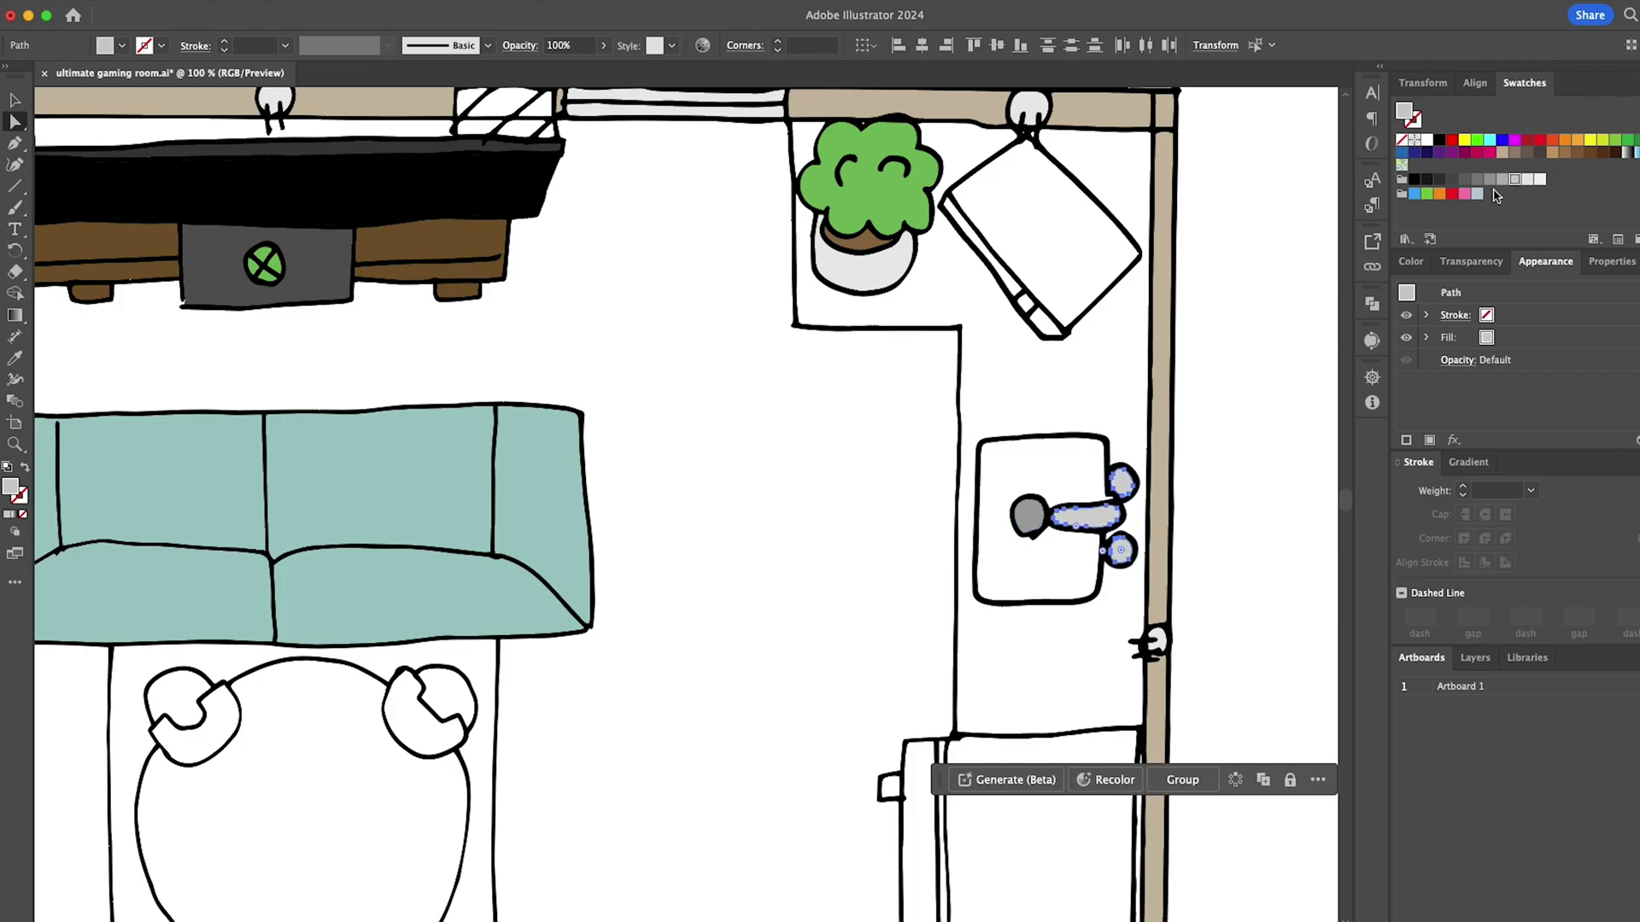
Fill the kitchen sink's basin with light gray and the surrounding countertop with gray-brown.
{"action": "left_click", "coordinate": [1007, 396]}
{"action": "left_click", "coordinate": [1516, 183]}
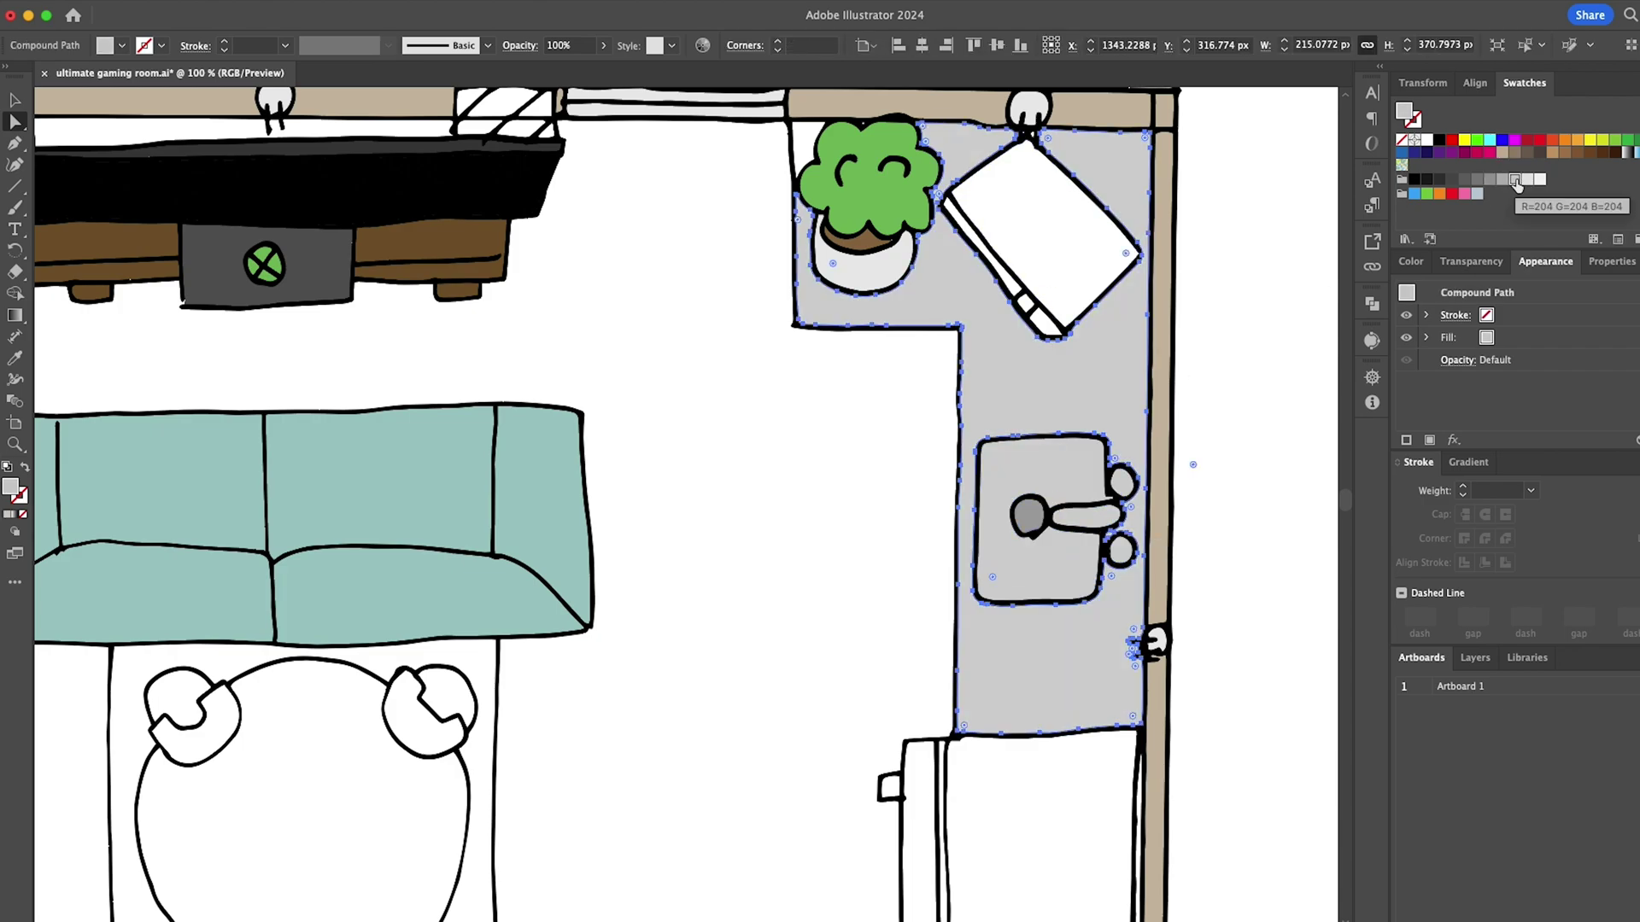
{"action": "left_click", "coordinate": [1513, 154]}
{"action": "scroll", "coordinate": [1038, 275], "scroll_direction": "up", "scroll_amount": 1}
Fill the tilted countertop appliance's body with dark gray (RGB 102) and its narrow front strips with lighter gray.
{"action": "left_click", "coordinate": [1038, 277]}
{"action": "left_click", "coordinate": [1465, 182]}
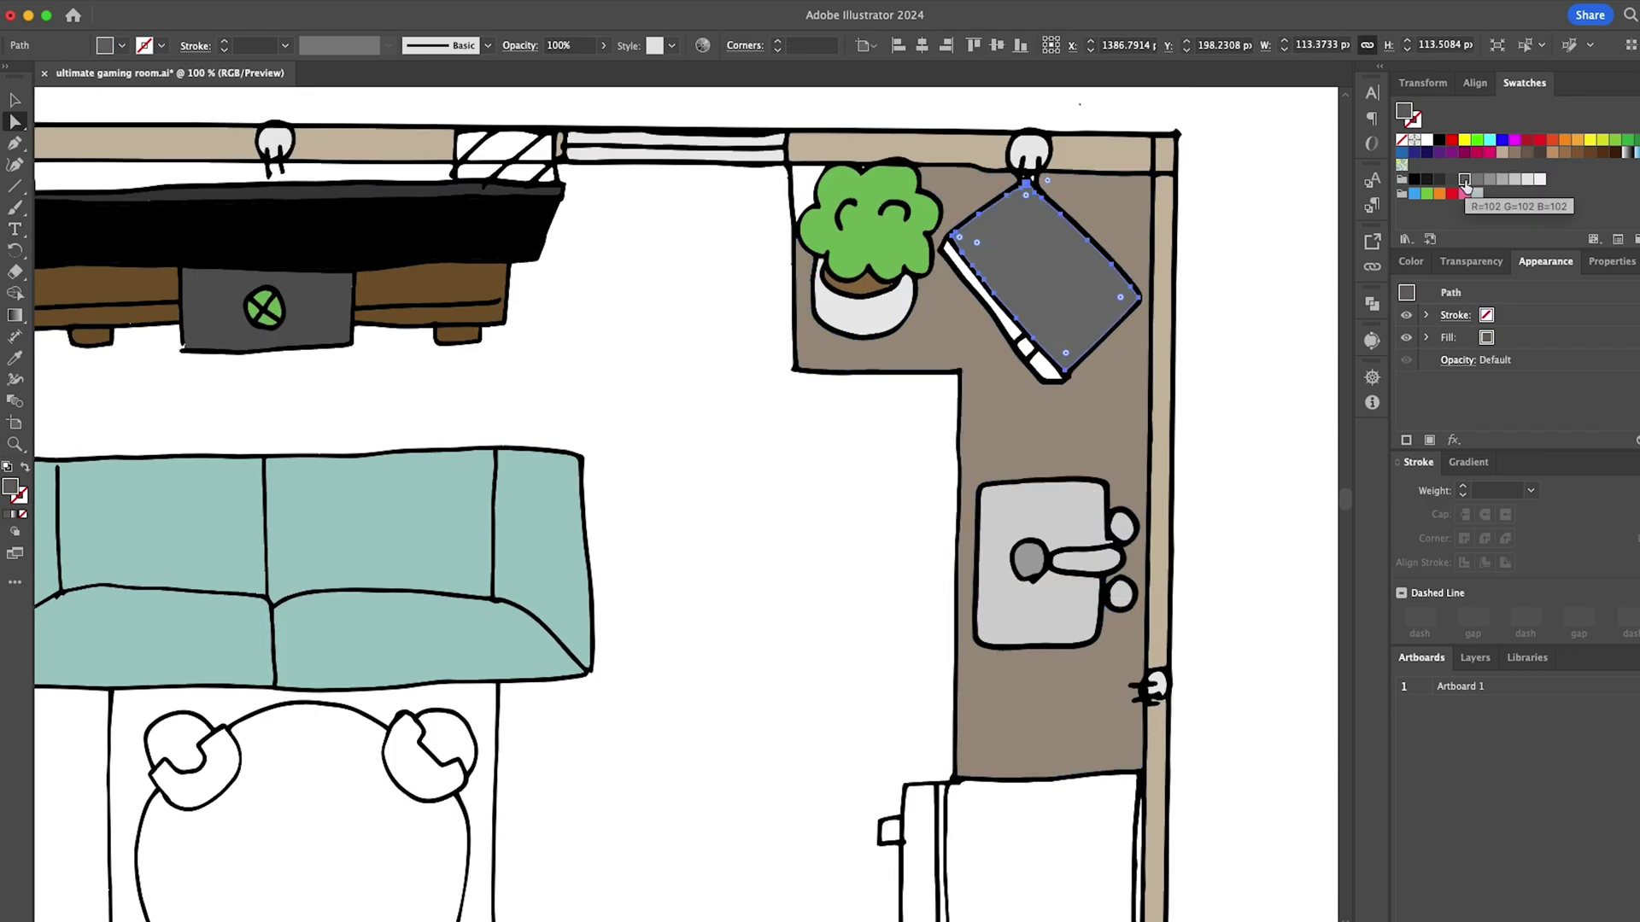
{"action": "scroll", "coordinate": [1039, 356], "scroll_direction": "up", "scroll_amount": 1}
{"action": "left_click", "coordinate": [1021, 343]}
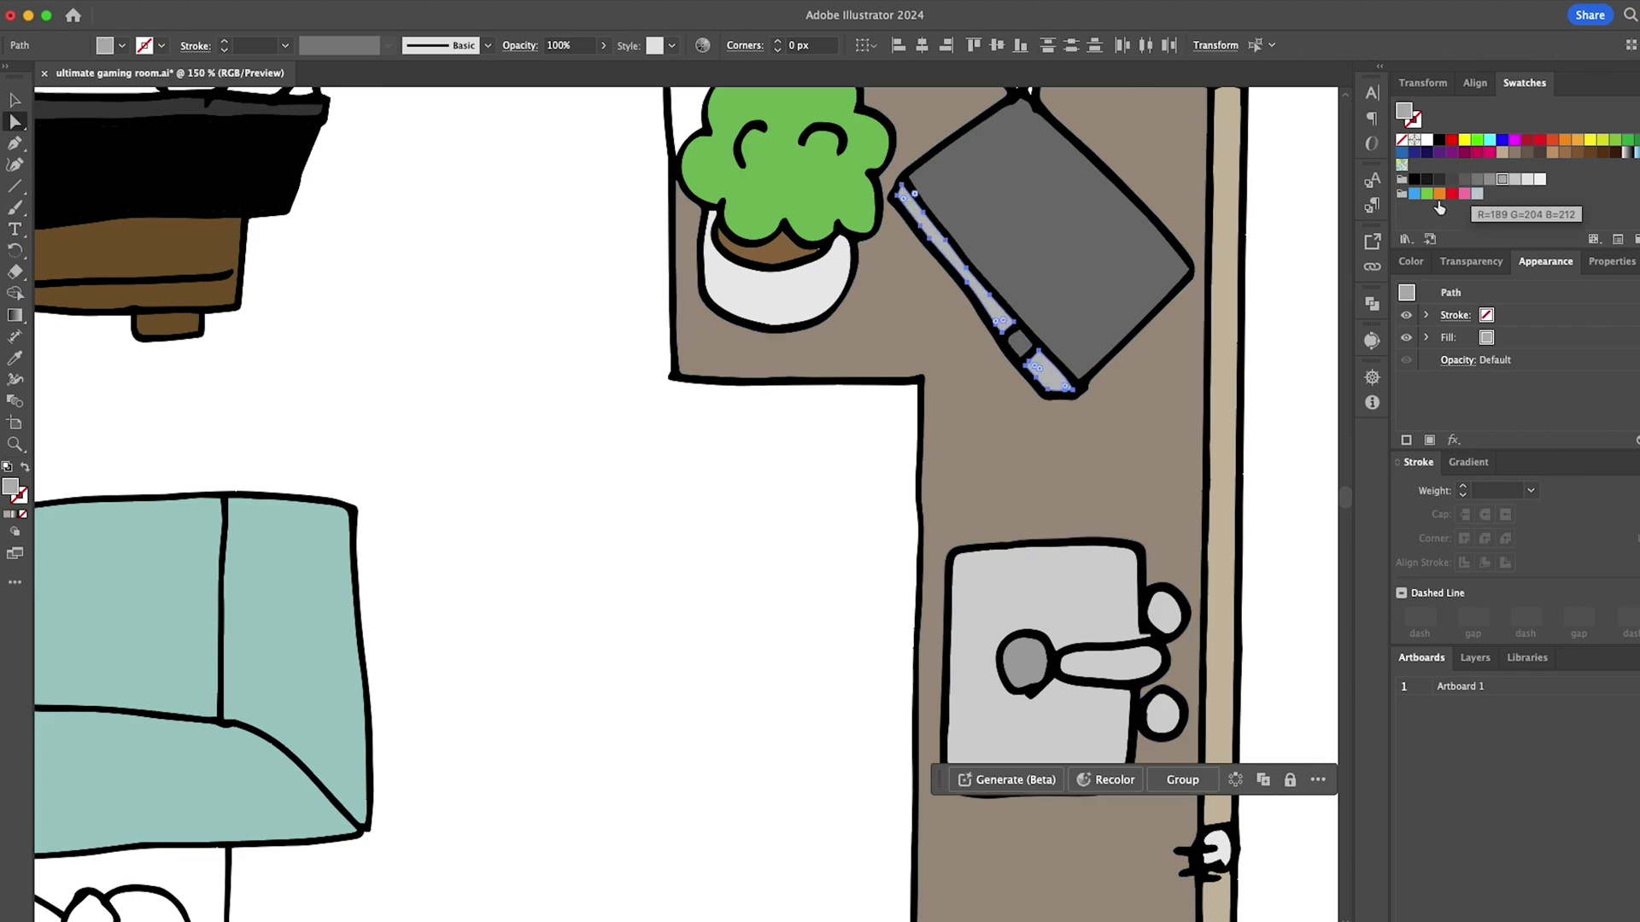
Fill the refrigerator's body and door with light gray and its handle with medium gray.
{"action": "scroll", "coordinate": [1230, 375], "scroll_direction": "down", "scroll_amount": 2}
{"action": "left_click", "coordinate": [1259, 362]}
{"action": "scroll", "coordinate": [1068, 684], "scroll_direction": "up", "scroll_amount": 1}
{"action": "left_click", "coordinate": [1372, 304]}
{"action": "left_click", "coordinate": [977, 475], "text": "shift"}
{"action": "left_click", "coordinate": [1514, 181]}
{"action": "left_click", "coordinate": [867, 335]}
{"action": "left_click", "coordinate": [1489, 180]}
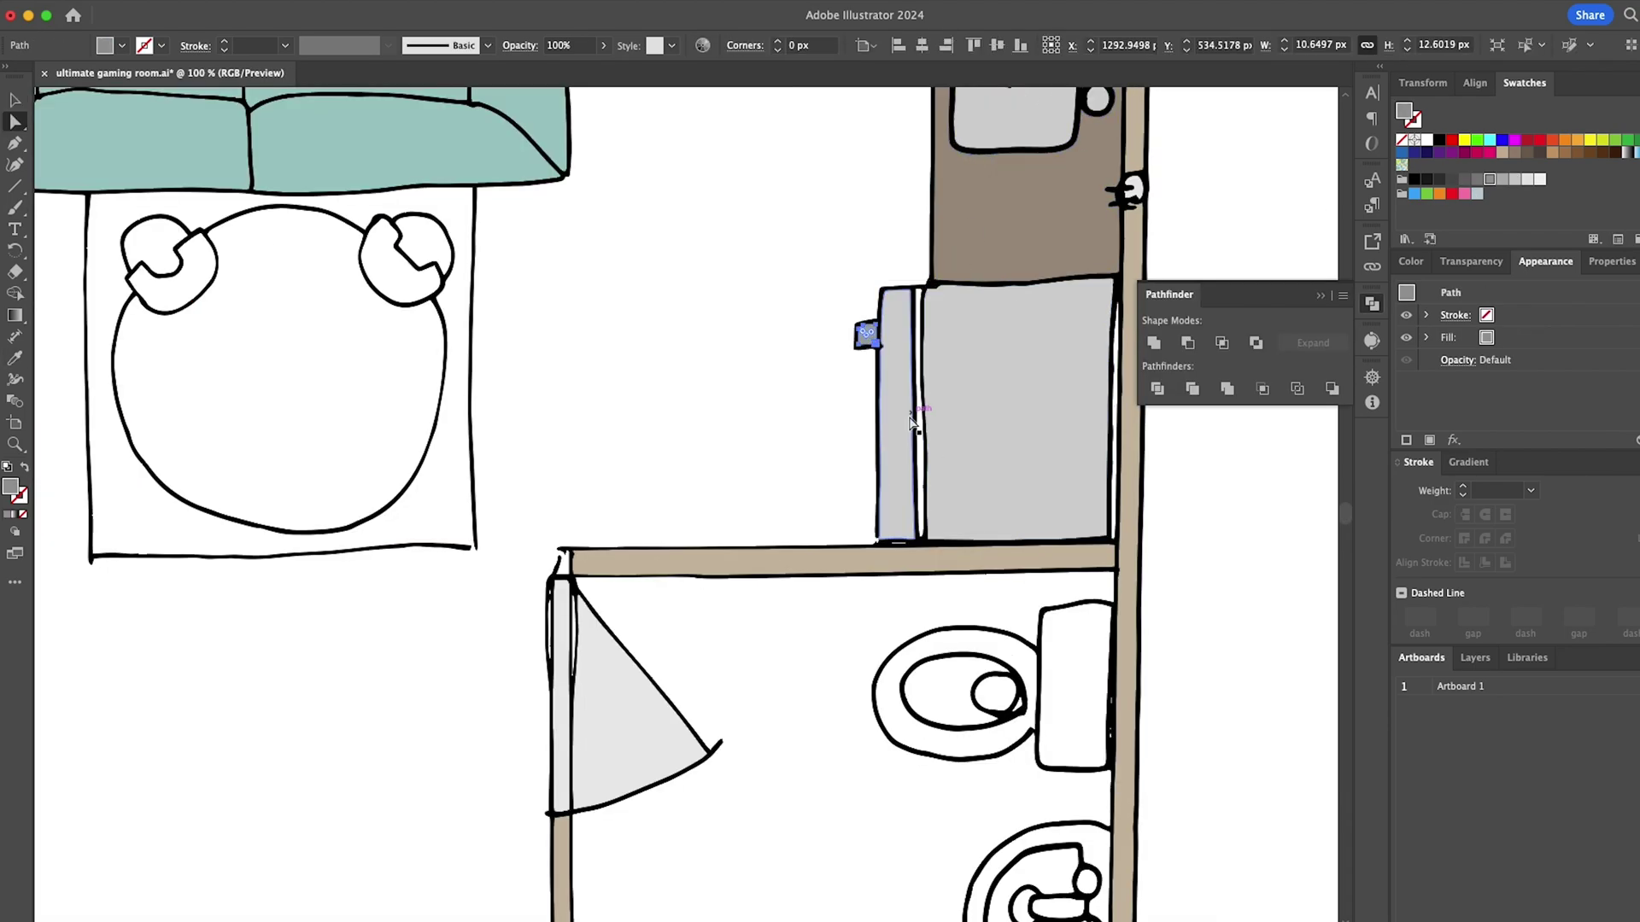
Match the thin gaps on both sides of the refrigerator's body to the handle's medium gray.
{"action": "scroll", "coordinate": [1035, 418], "scroll_direction": "up", "scroll_amount": 2}
{"action": "left_click", "coordinate": [802, 458]}
{"action": "left_click", "coordinate": [1186, 474], "text": "shift"}
{"action": "key", "text": "i"}
{"action": "left_click", "coordinate": [696, 255]}
Fill the toilet seat and tank, the bathroom sink and the bathroom floor with near-white gray.
{"action": "scroll", "coordinate": [734, 313], "scroll_direction": "down", "scroll_amount": 4}
{"action": "key", "text": "a"}
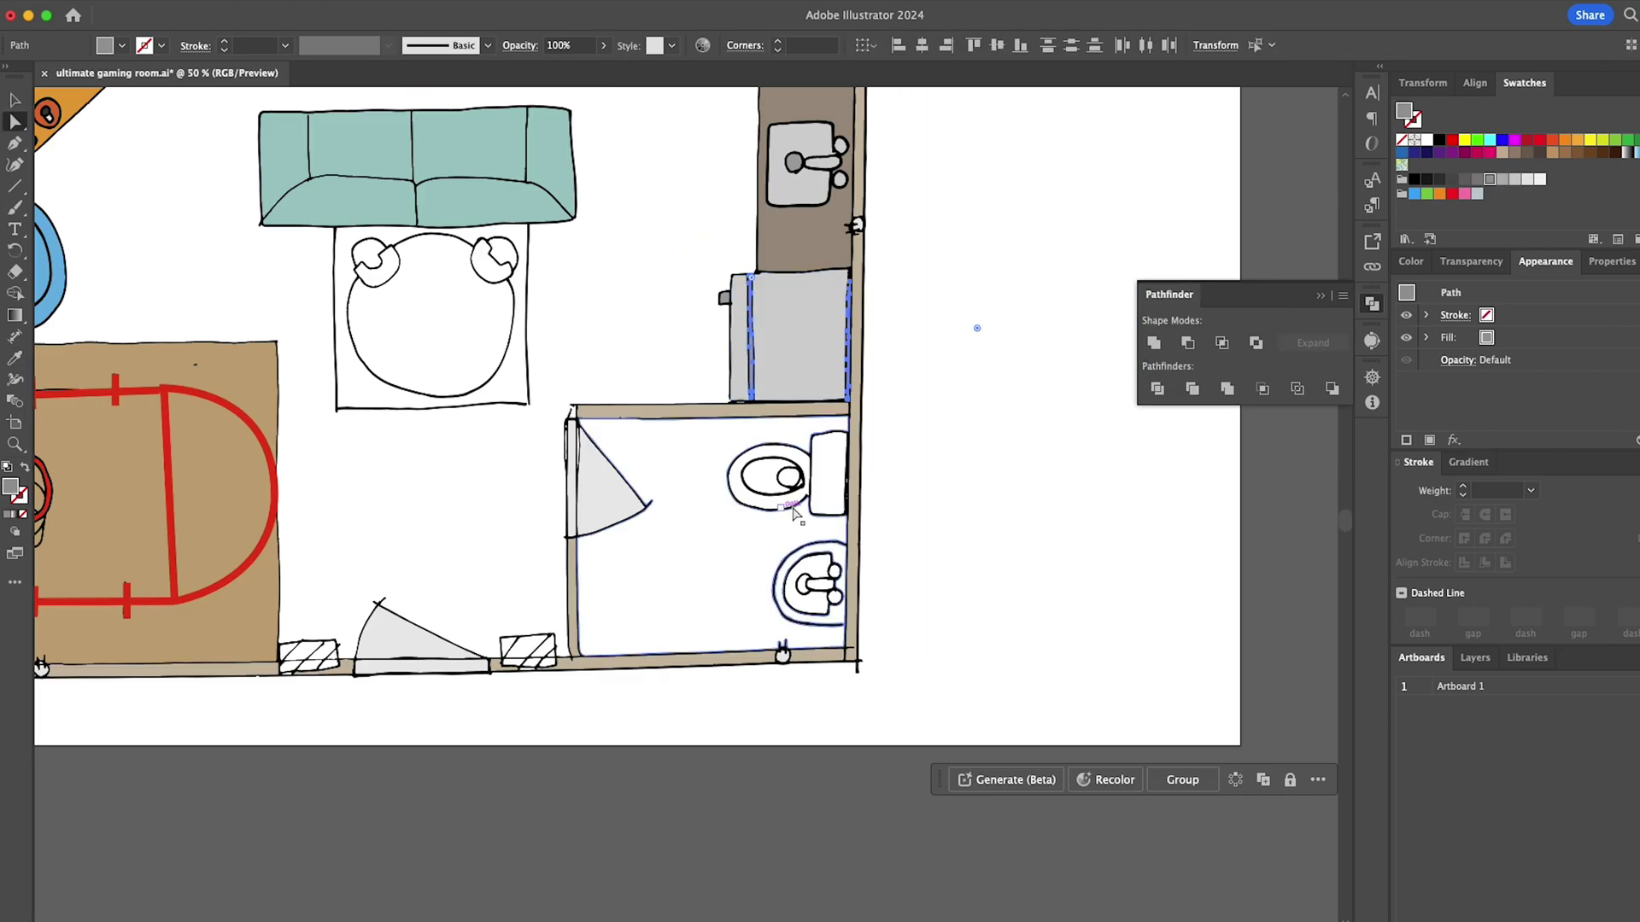
{"action": "key", "text": "super+equal"}
{"action": "key", "text": "super+equal"}
{"action": "left_click", "coordinate": [783, 421]}
{"action": "key", "text": "super+equal"}
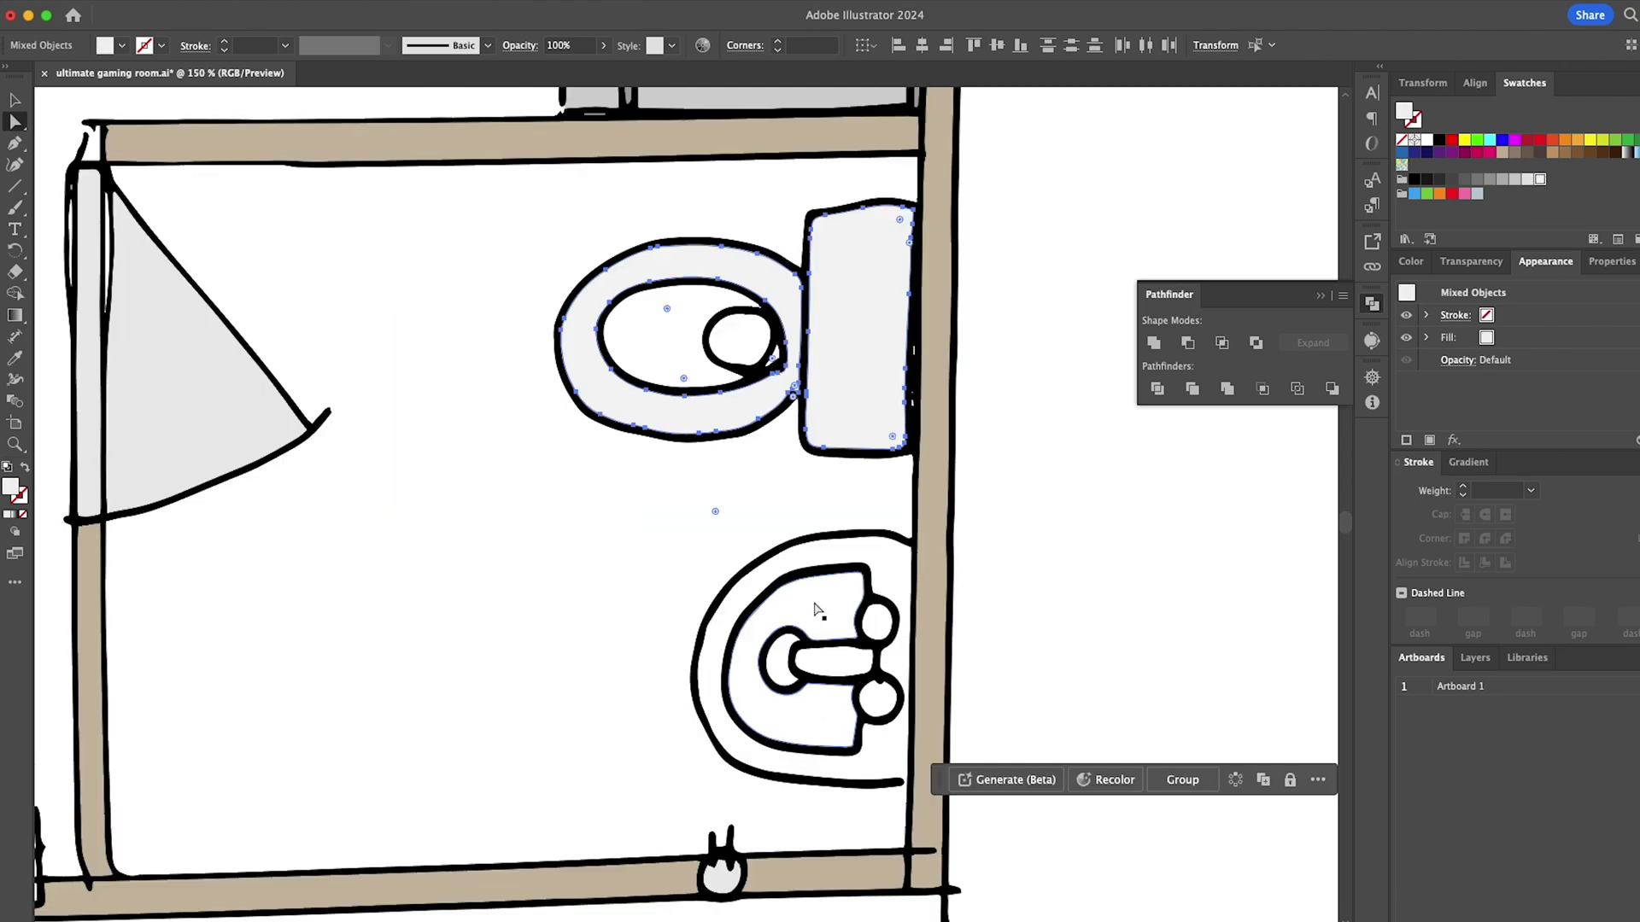
{"action": "left_click", "coordinate": [815, 603], "text": "shift"}
{"action": "left_click", "coordinate": [841, 504], "text": "shift"}
{"action": "left_click", "coordinate": [1540, 180]}
Fill the toilet's inner bowl with light gray and its drain with a slightly darker gray.
{"action": "left_click", "coordinate": [664, 337]}
{"action": "left_click", "coordinate": [1527, 179]}
{"action": "scroll", "coordinate": [776, 355], "scroll_direction": "up", "scroll_amount": 2}
{"action": "left_click", "coordinate": [694, 185]}
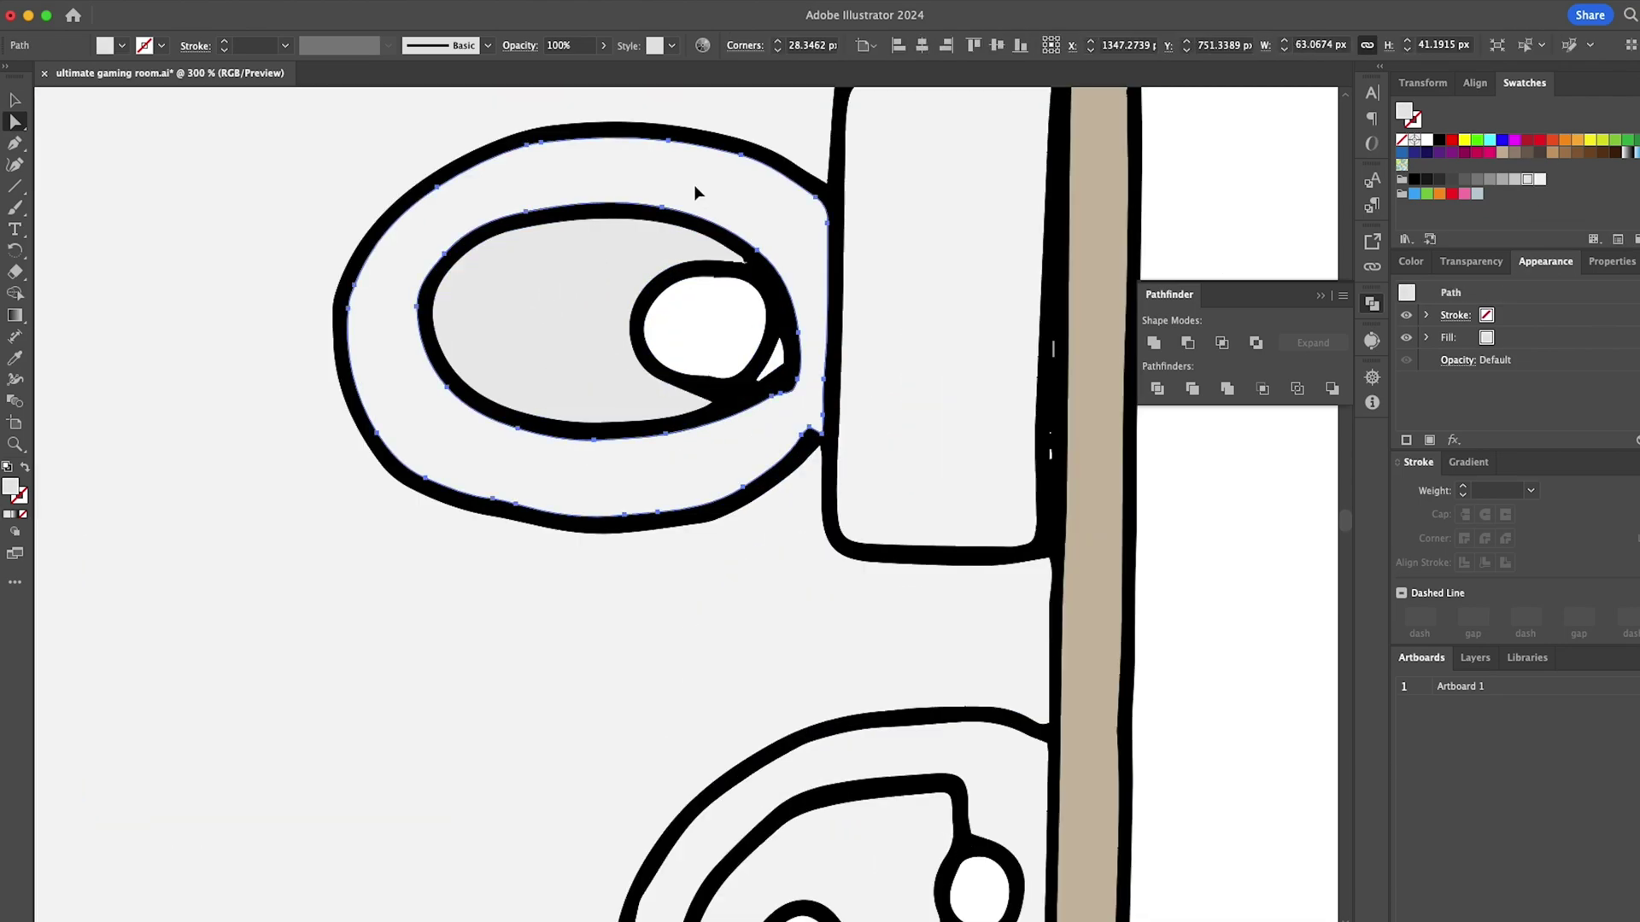
Fill the bathroom sink's basin and drain with light grays, and its faucet and knobs with white.
{"action": "scroll", "coordinate": [996, 406], "scroll_direction": "down", "scroll_amount": 5}
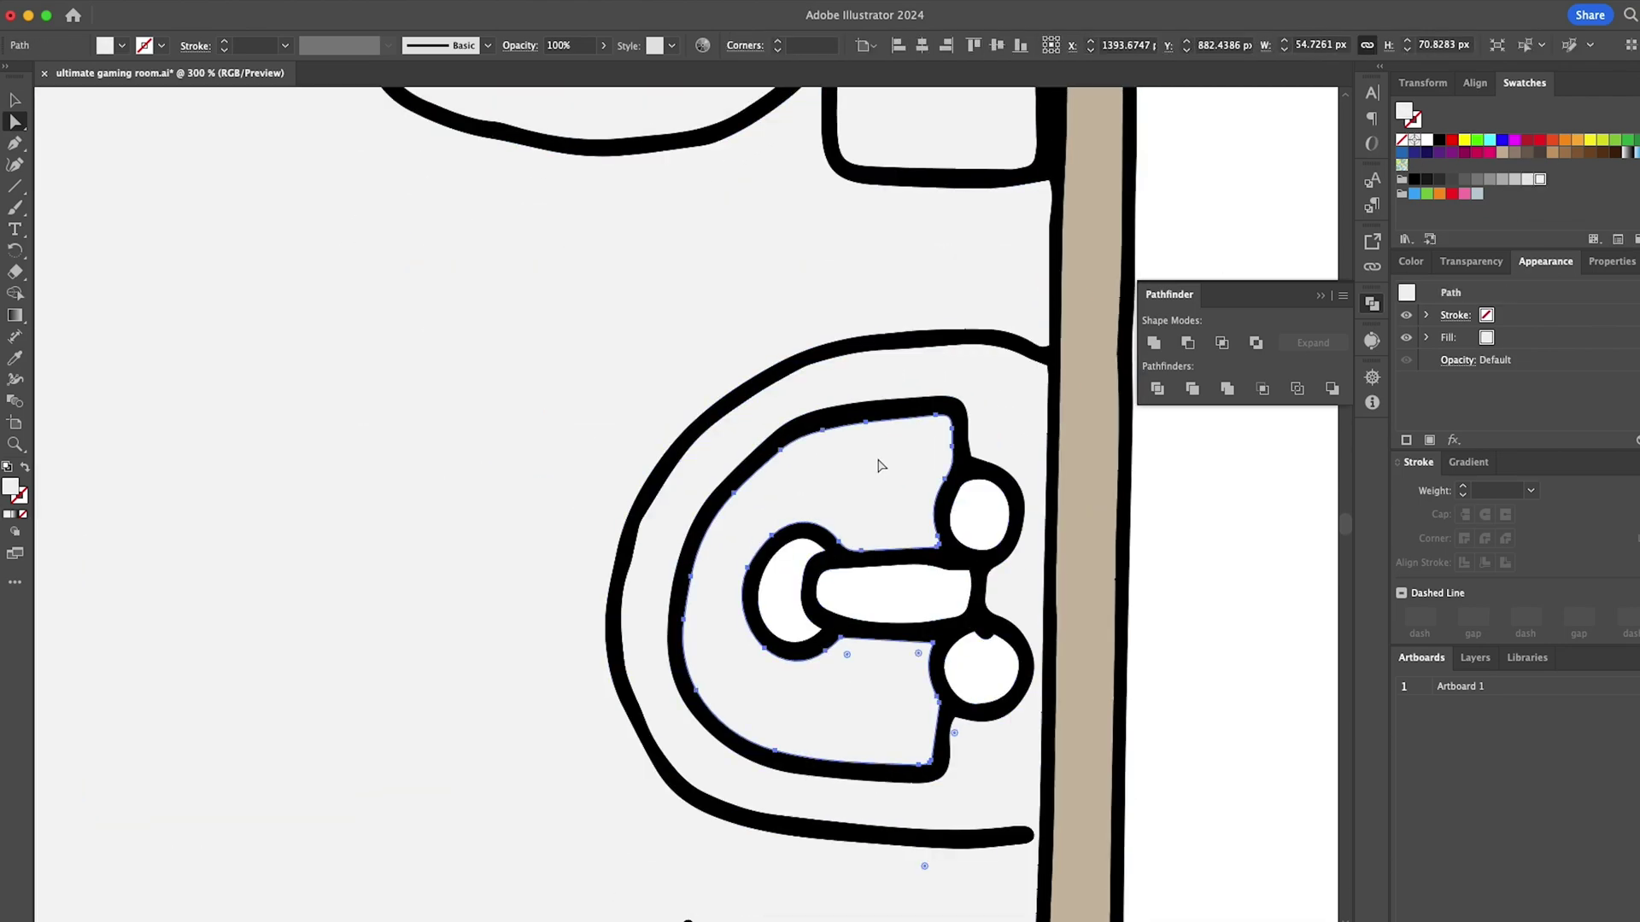
{"action": "left_click", "coordinate": [773, 641]}
{"action": "left_click", "coordinate": [905, 596]}
{"action": "left_click", "coordinate": [980, 521], "text": "shift"}
{"action": "left_click", "coordinate": [980, 649], "text": "shift"}
{"action": "scroll", "coordinate": [979, 644], "scroll_direction": "down", "scroll_amount": 2}
{"action": "scroll", "coordinate": [980, 643], "scroll_direction": "up", "scroll_amount": 3}
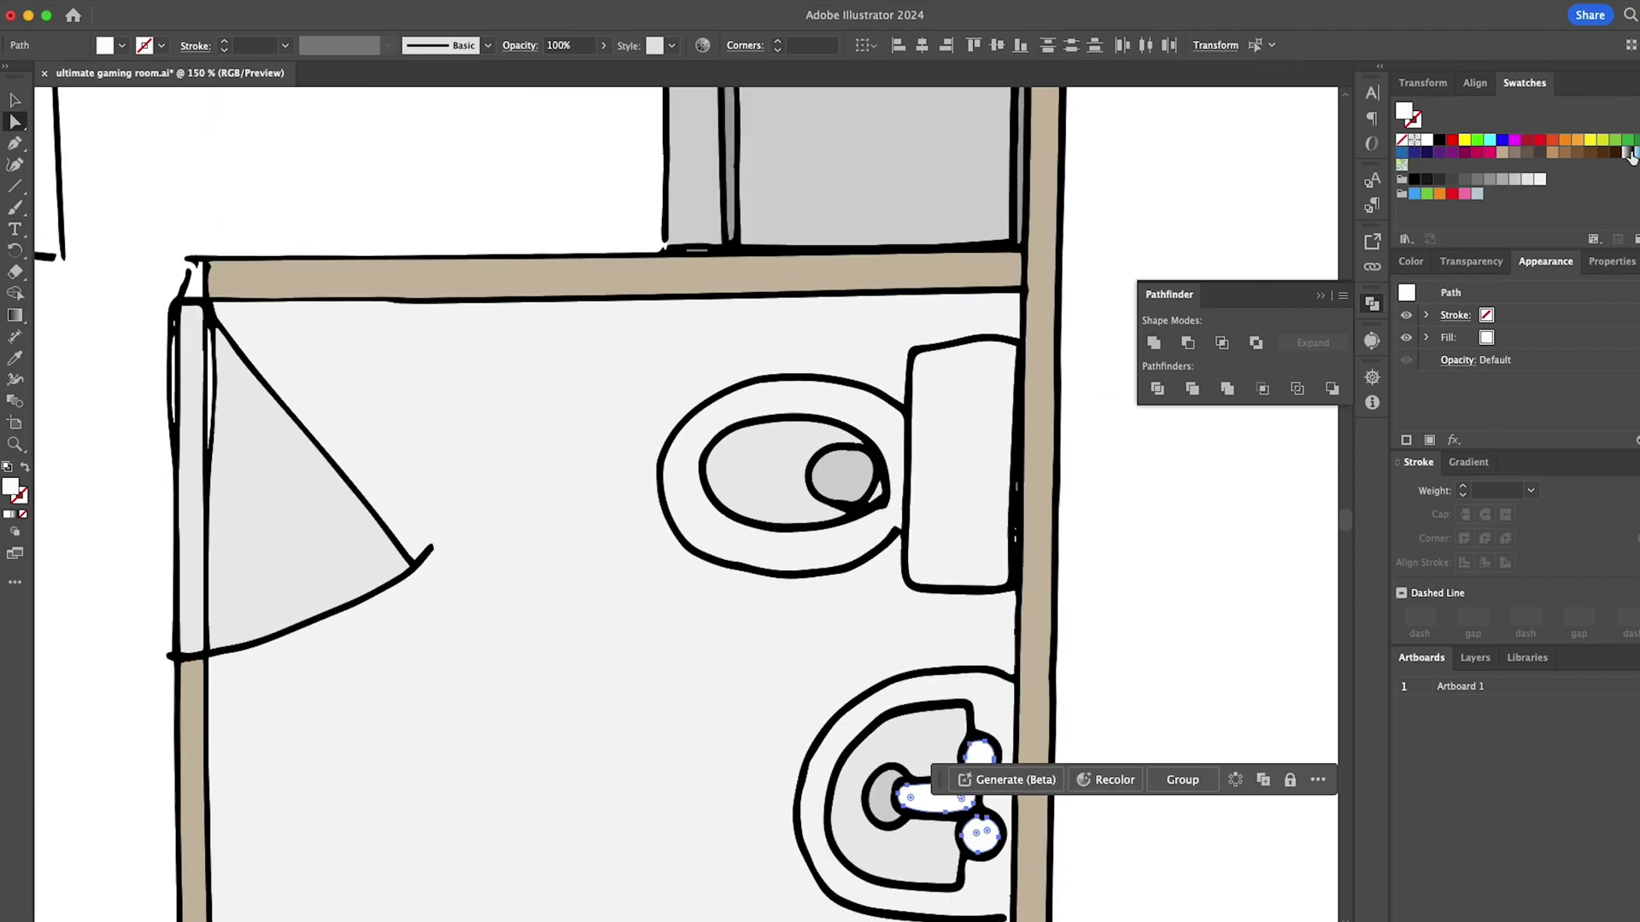
{"action": "left_click", "coordinate": [1539, 180]}
{"action": "scroll", "coordinate": [1050, 524], "scroll_direction": "down", "scroll_amount": 4}
{"action": "left_click", "coordinate": [1427, 140]}
{"action": "scroll", "coordinate": [879, 299], "scroll_direction": "down", "scroll_amount": 2}
{"action": "left_click", "coordinate": [879, 300]}
Fill the bathroom floor with white.
{"action": "scroll", "coordinate": [806, 570], "scroll_direction": "left", "scroll_amount": 1}
{"action": "scroll", "coordinate": [807, 571], "scroll_direction": "up", "scroll_amount": 2}
{"action": "key", "text": "super+minus"}
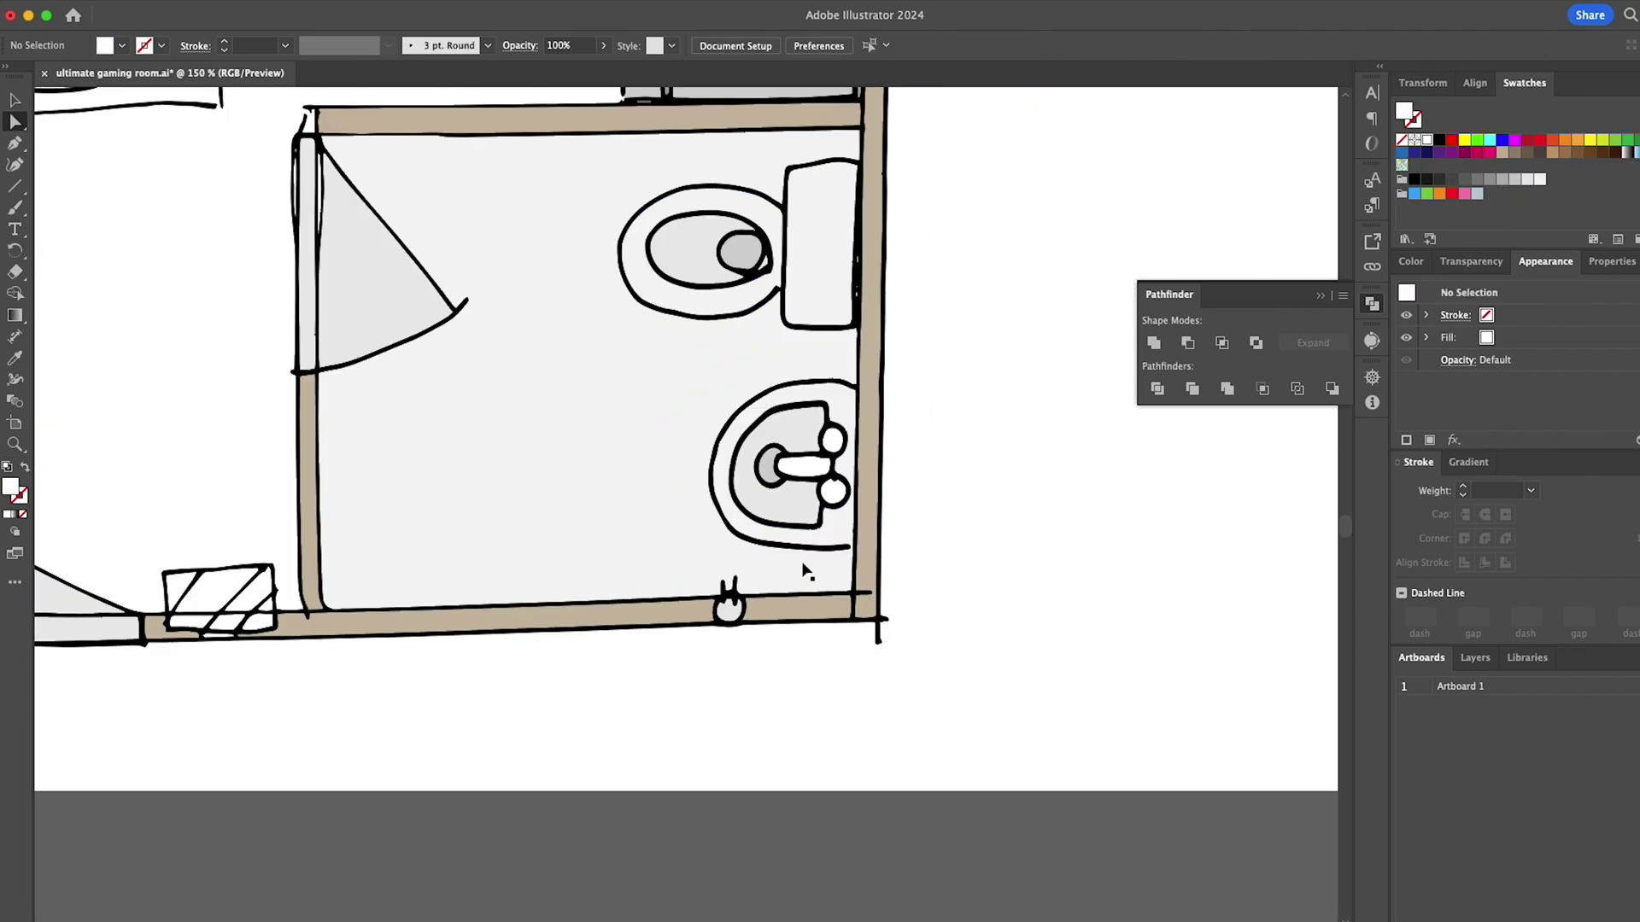
{"action": "scroll", "coordinate": [683, 513], "scroll_direction": "up", "scroll_amount": 2}
{"action": "left_click", "coordinate": [601, 488]}
{"action": "left_click", "coordinate": [1477, 179]}
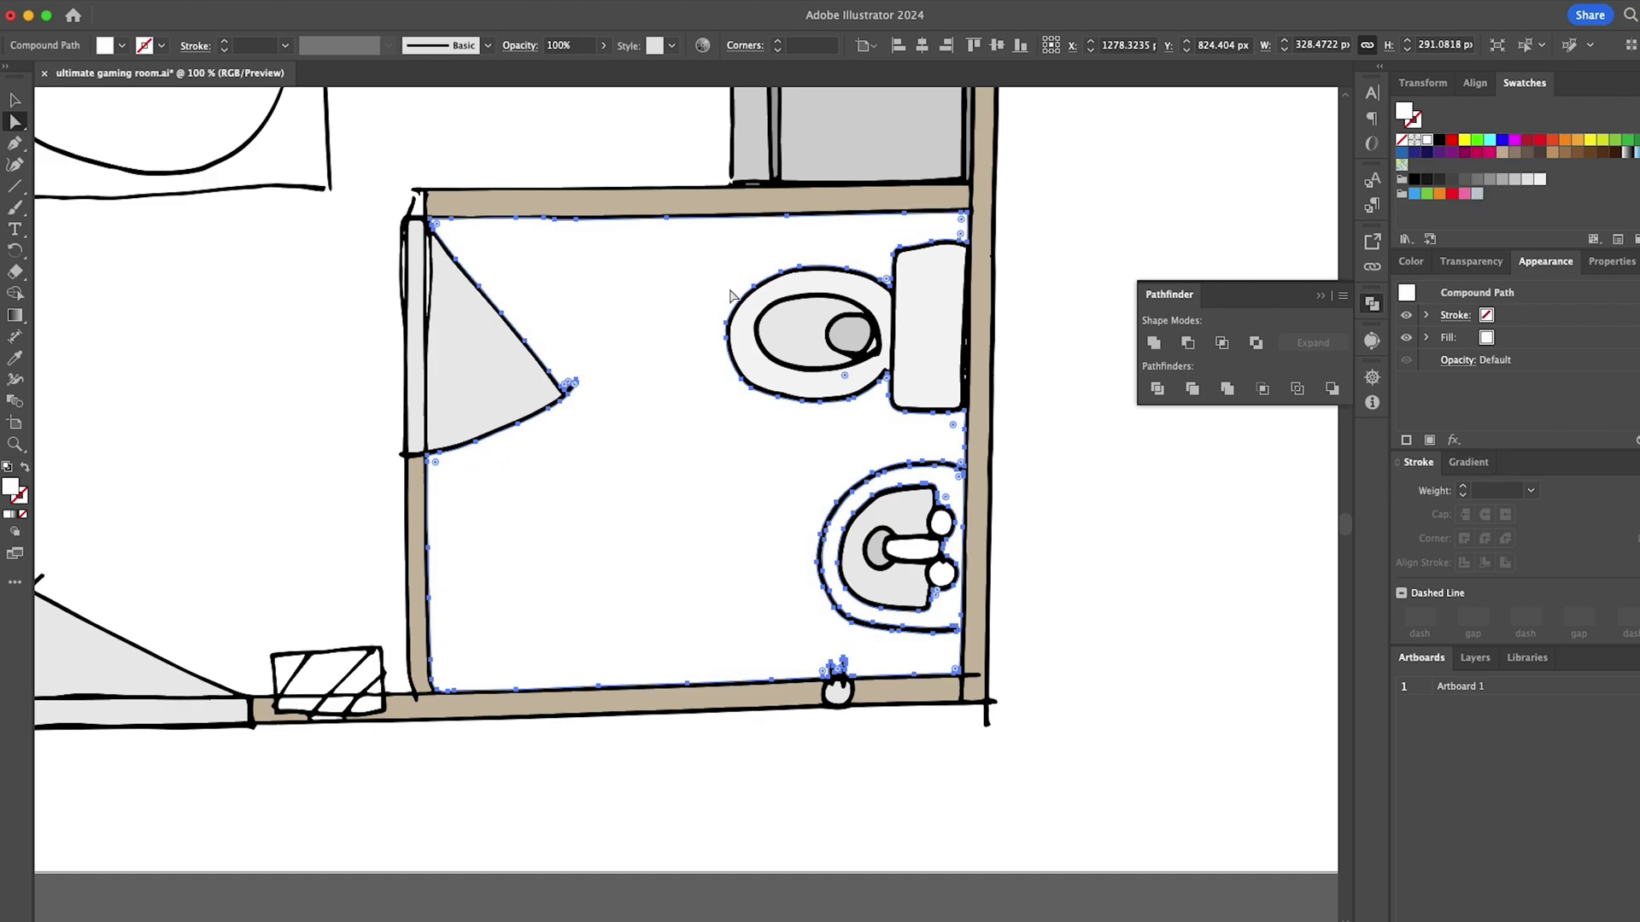
Draw a vertical tile line about 63 px long above the bathroom door's swing and give it a 1 mm pale blue stroke.
{"action": "key", "text": "backslash"}
{"action": "left_click_drag", "start_coordinate": [510, 218], "coordinate": [510, 322]}
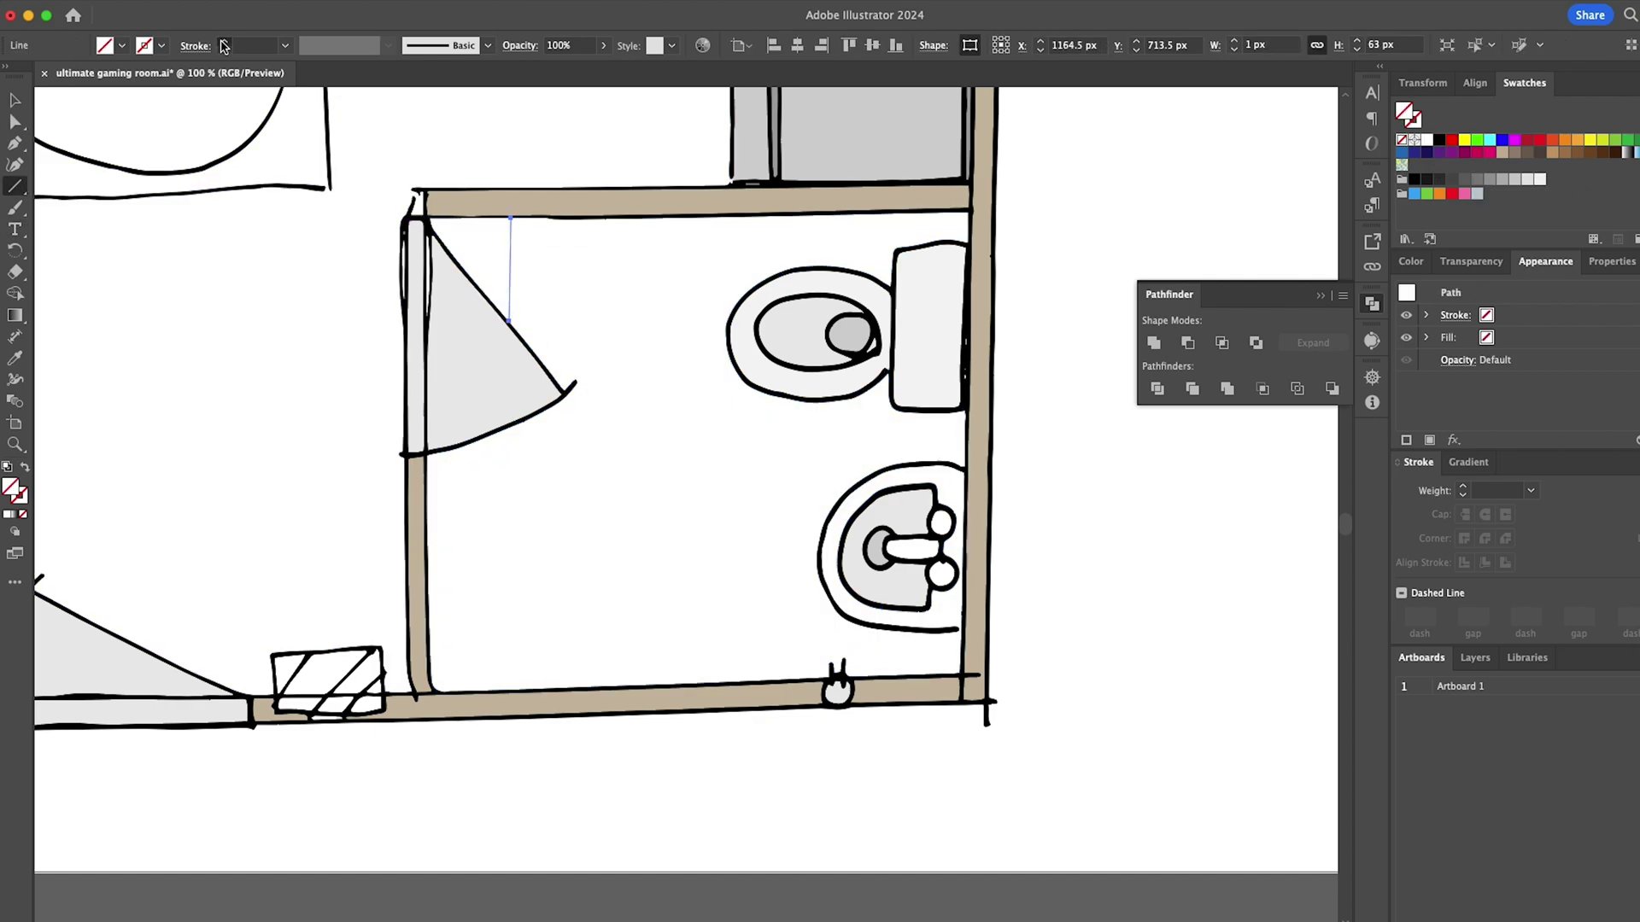
{"action": "double_click", "coordinate": [17, 498]}
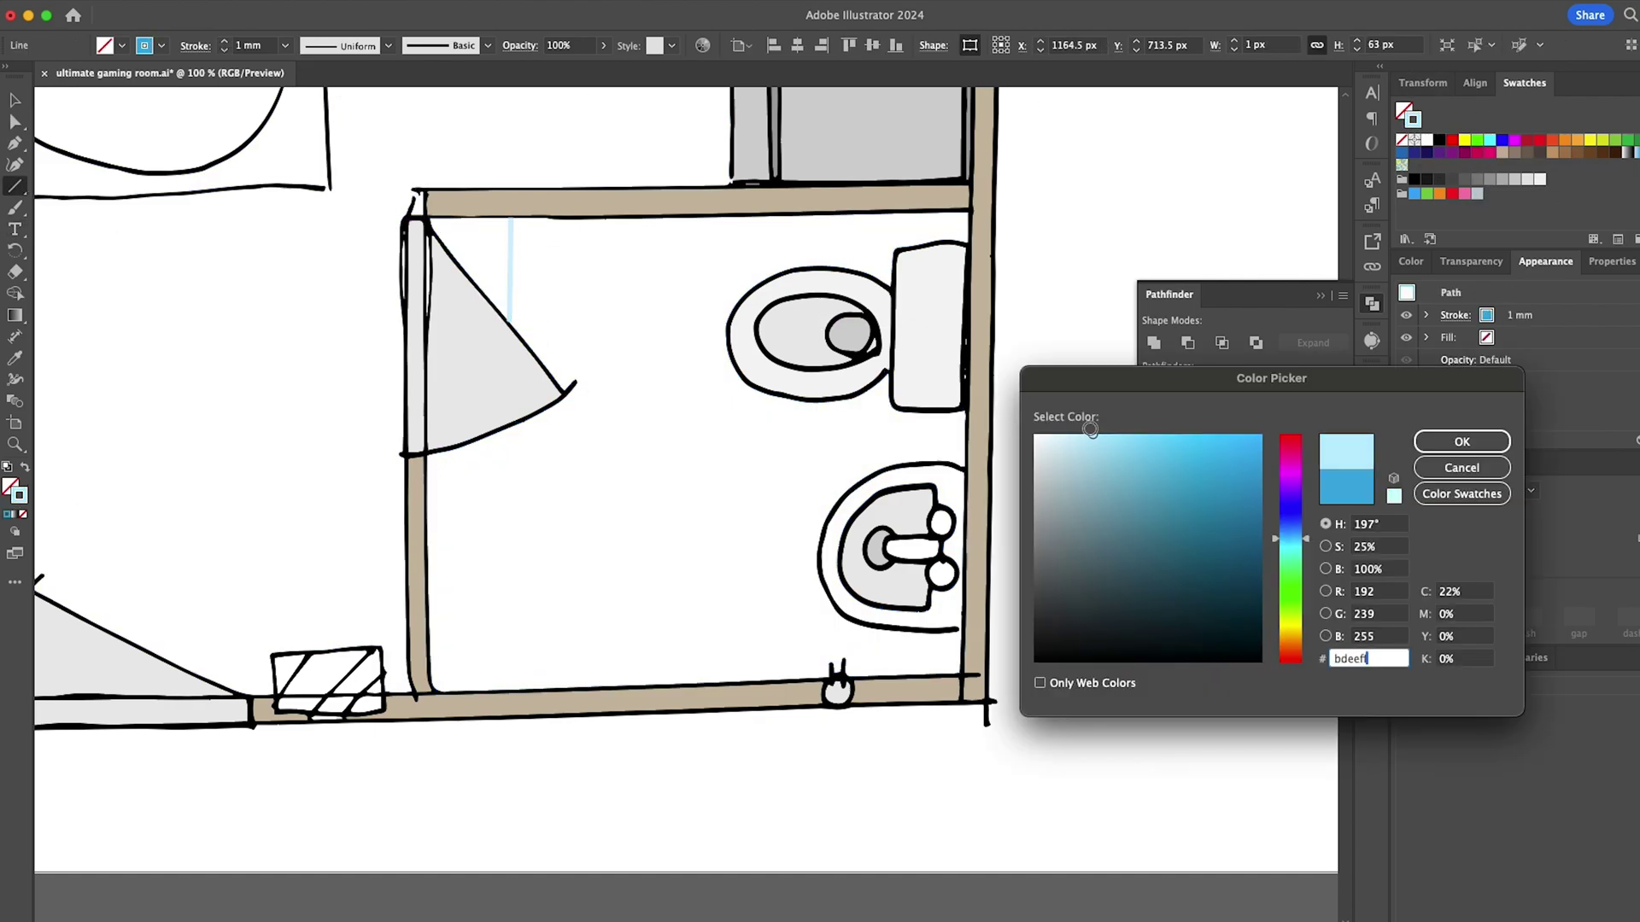
{"action": "left_click", "coordinate": [1461, 440]}
Draw the remaining vertical pale blue tile lines across the bathroom floor, interrupting them at the toilet and sink.
{"action": "left_click_drag", "start_coordinate": [598, 220], "coordinate": [595, 686]}
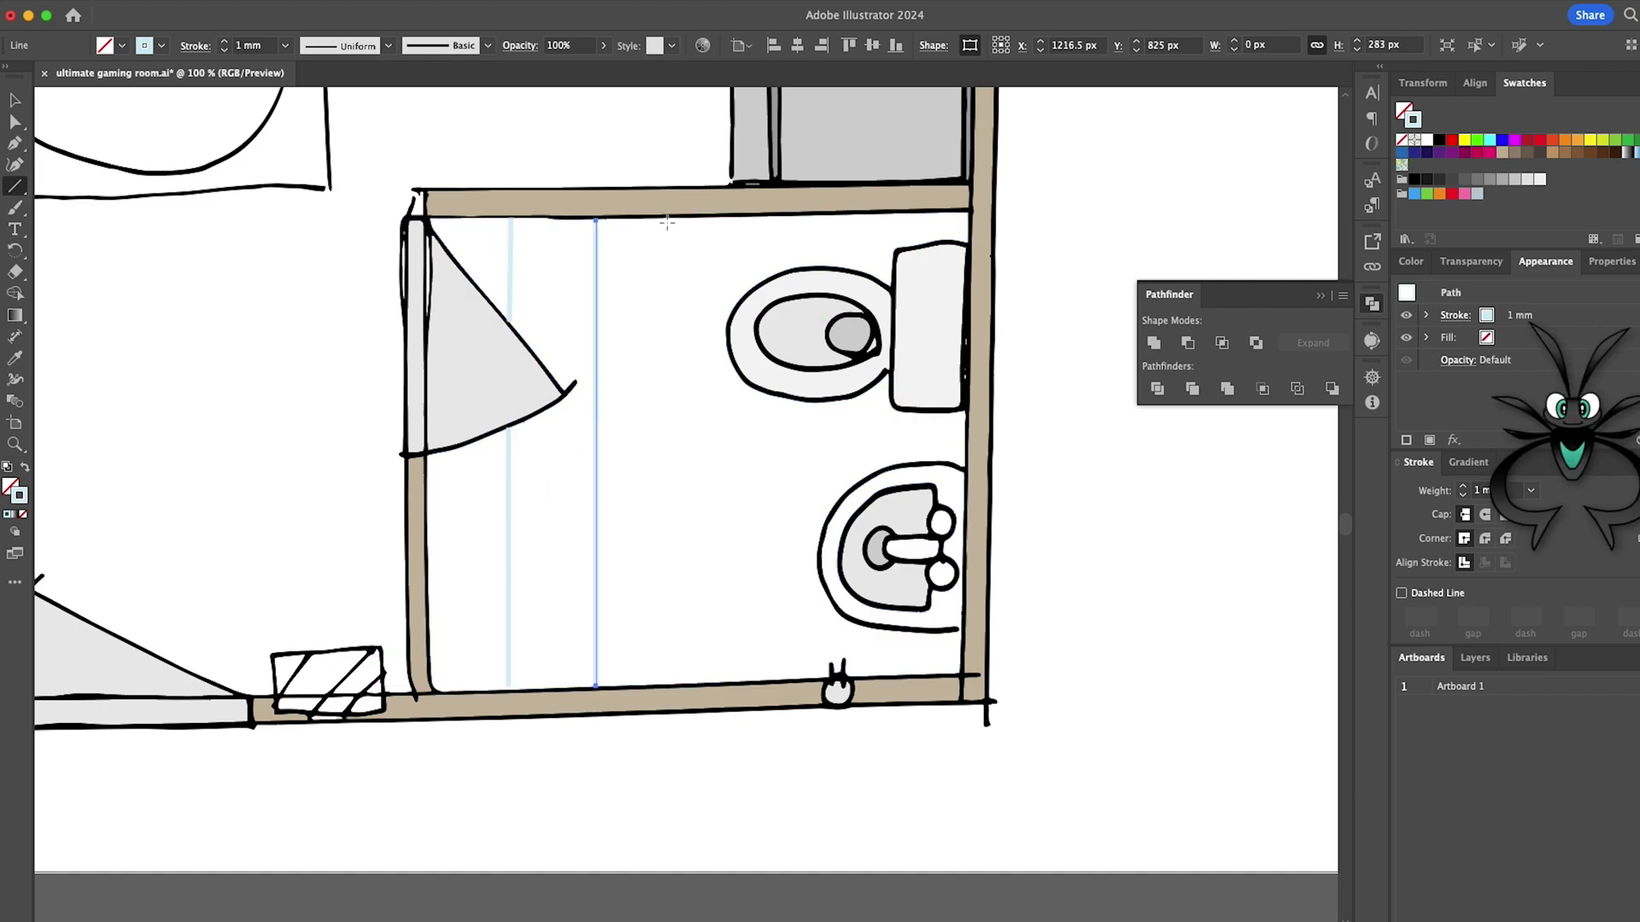
{"action": "left_click_drag", "start_coordinate": [674, 218], "coordinate": [688, 681]}
{"action": "left_click_drag", "start_coordinate": [745, 218], "coordinate": [746, 681]}
{"action": "left_click_drag", "start_coordinate": [829, 216], "coordinate": [830, 663]}
{"action": "left_click_drag", "start_coordinate": [905, 411], "coordinate": [905, 462]}
{"action": "left_click_drag", "start_coordinate": [903, 630], "coordinate": [904, 673]}
Draw evenly spaced horizontal pale blue tile lines across the bathroom floor, stopping at the door, toilet and sink.
{"action": "left_click_drag", "start_coordinate": [429, 627], "coordinate": [865, 626]}
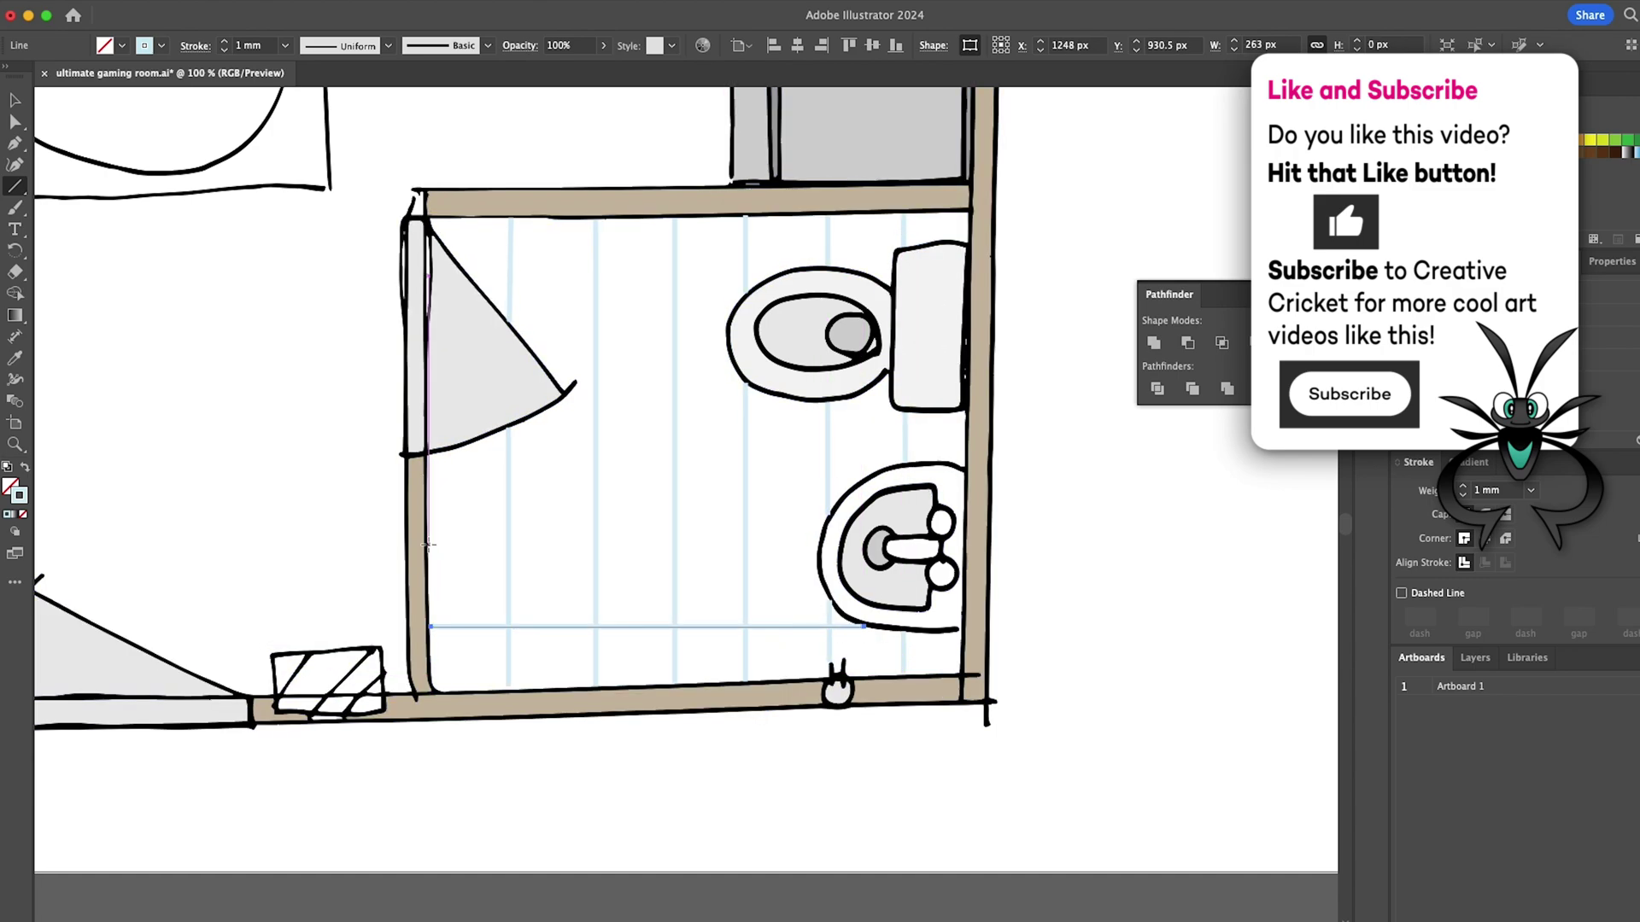
{"action": "left_click_drag", "start_coordinate": [429, 544], "coordinate": [818, 544]}
{"action": "left_click_drag", "start_coordinate": [427, 462], "coordinate": [904, 460]}
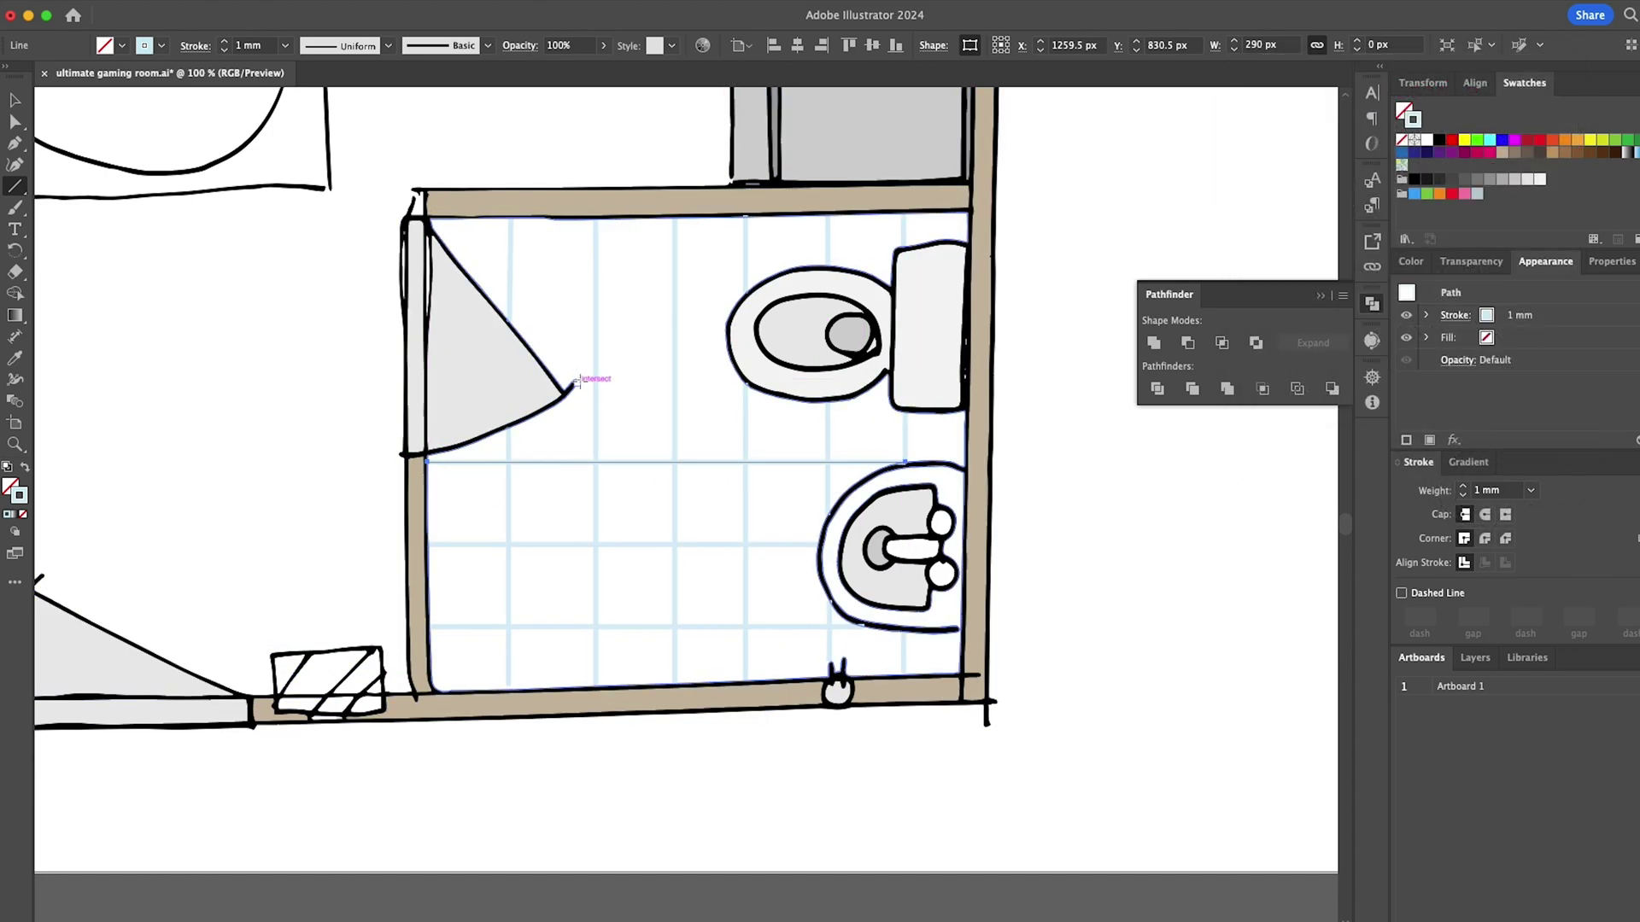
{"action": "left_click_drag", "start_coordinate": [485, 293], "coordinate": [747, 293]}
{"action": "left_click_drag", "start_coordinate": [871, 387], "coordinate": [890, 388]}
Fill the main room's floor with the tan swatch (RGB 199, 178, 153) and lighten it to a pale beige.
{"action": "scroll", "coordinate": [802, 361], "scroll_direction": "down", "scroll_amount": 1}
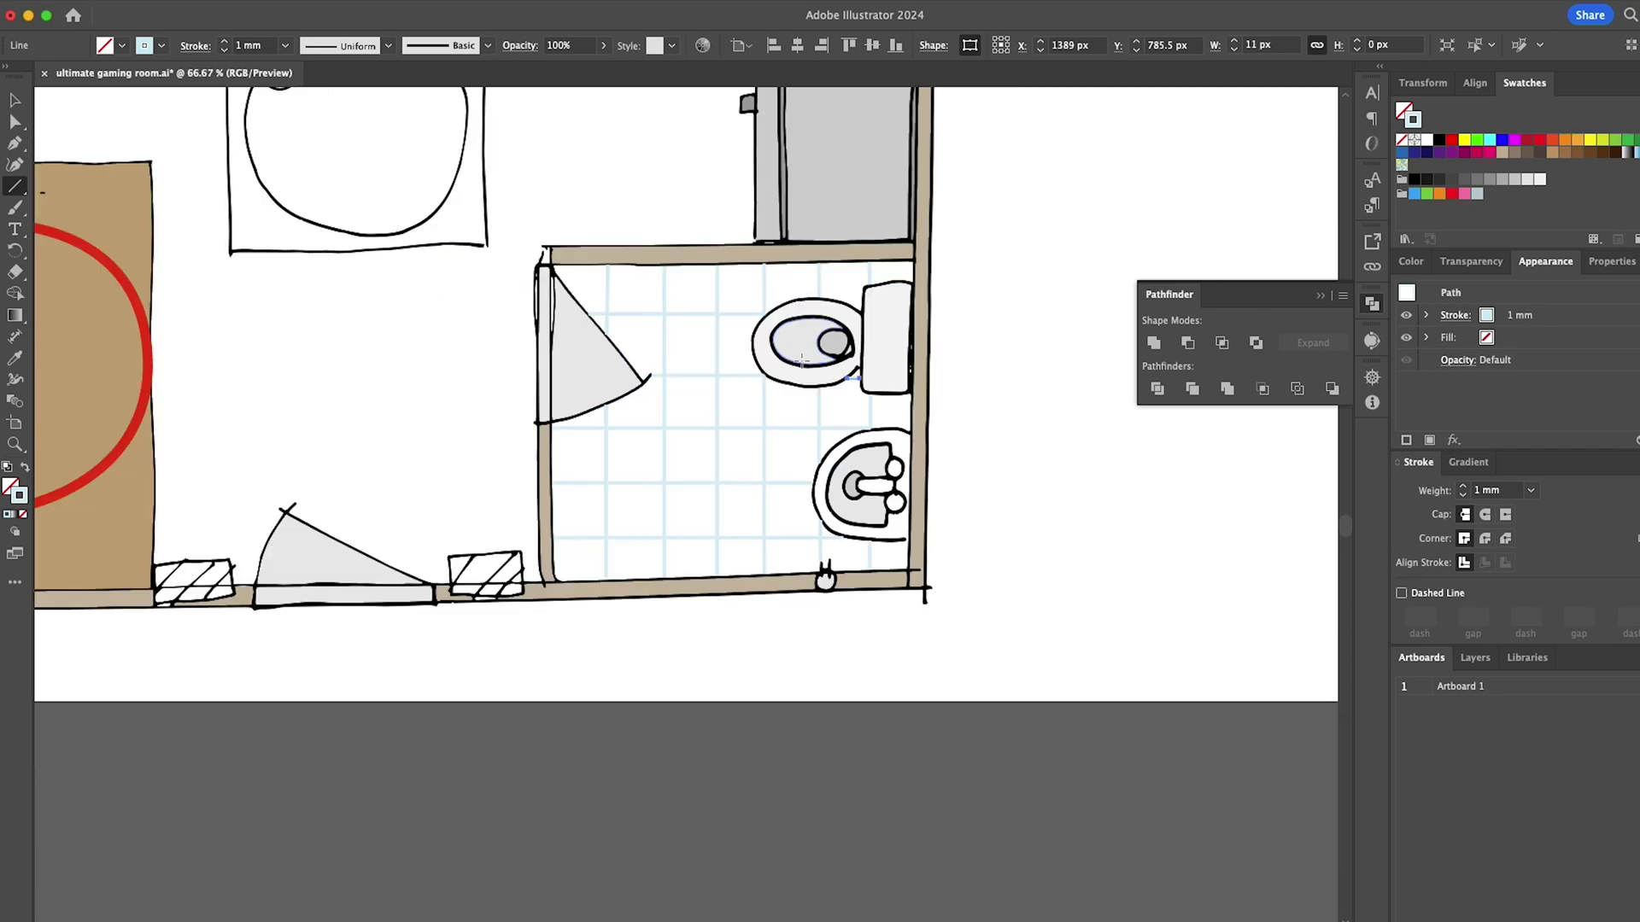
{"action": "scroll", "coordinate": [802, 361], "scroll_direction": "up", "scroll_amount": 4}
{"action": "scroll", "coordinate": [807, 367], "scroll_direction": "left", "scroll_amount": 4}
{"action": "scroll", "coordinate": [808, 369], "scroll_direction": "down", "scroll_amount": 1}
{"action": "key", "text": "a"}
{"action": "left_click", "coordinate": [811, 371]}
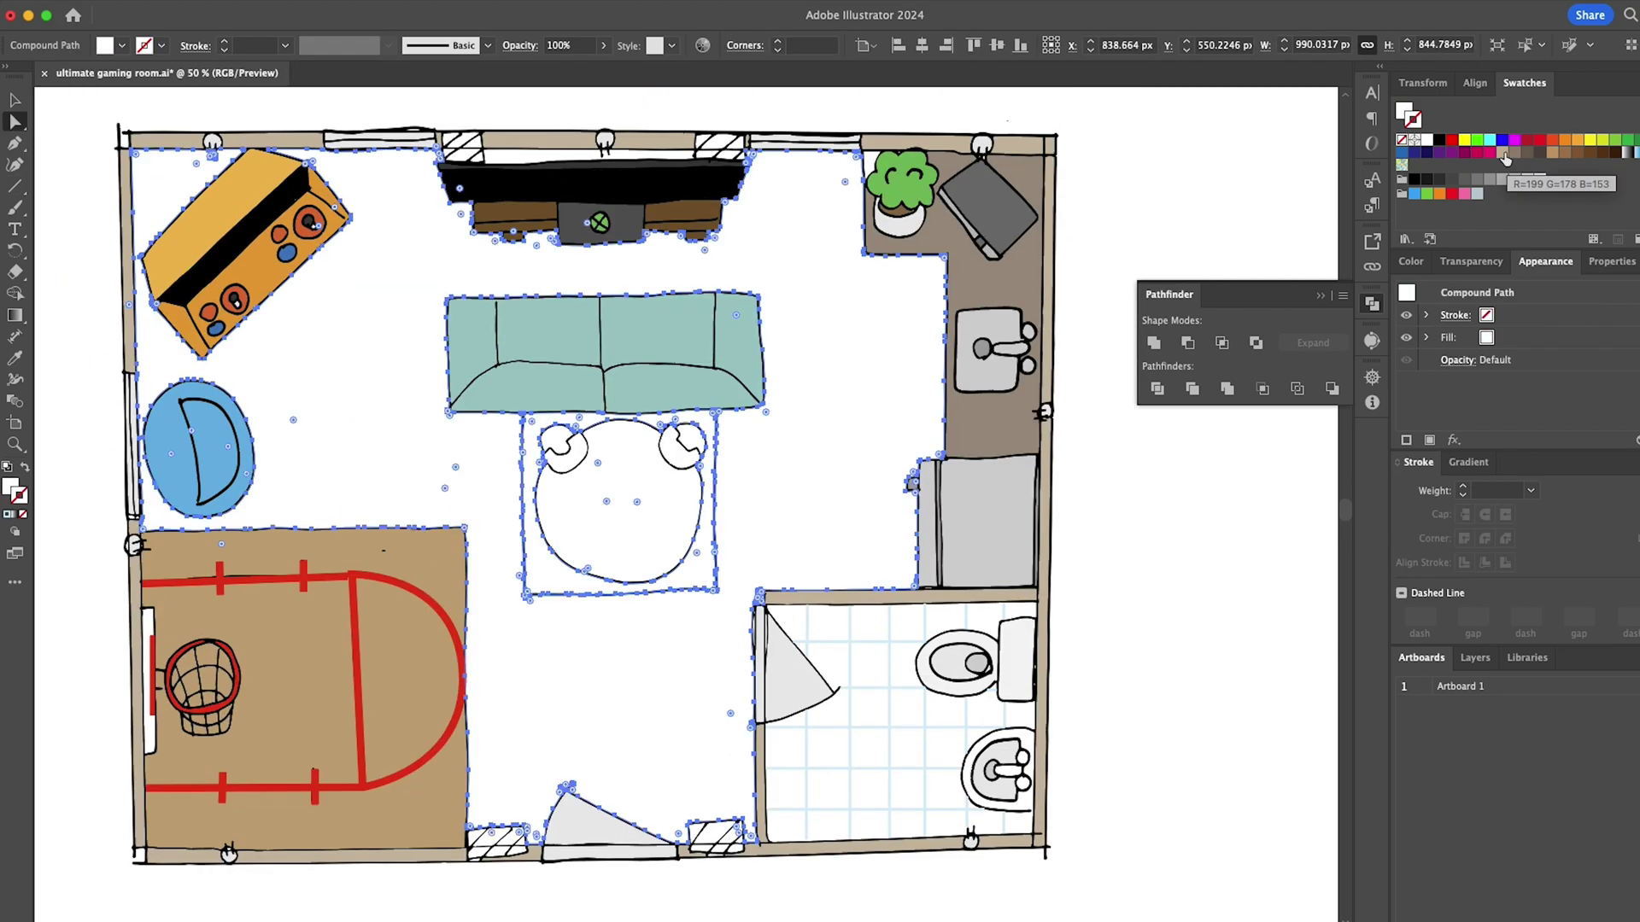
{"action": "left_click", "coordinate": [1502, 153]}
{"action": "double_click", "coordinate": [1403, 111]}
{"action": "left_click_drag", "start_coordinate": [1061, 463], "coordinate": [1065, 441]}
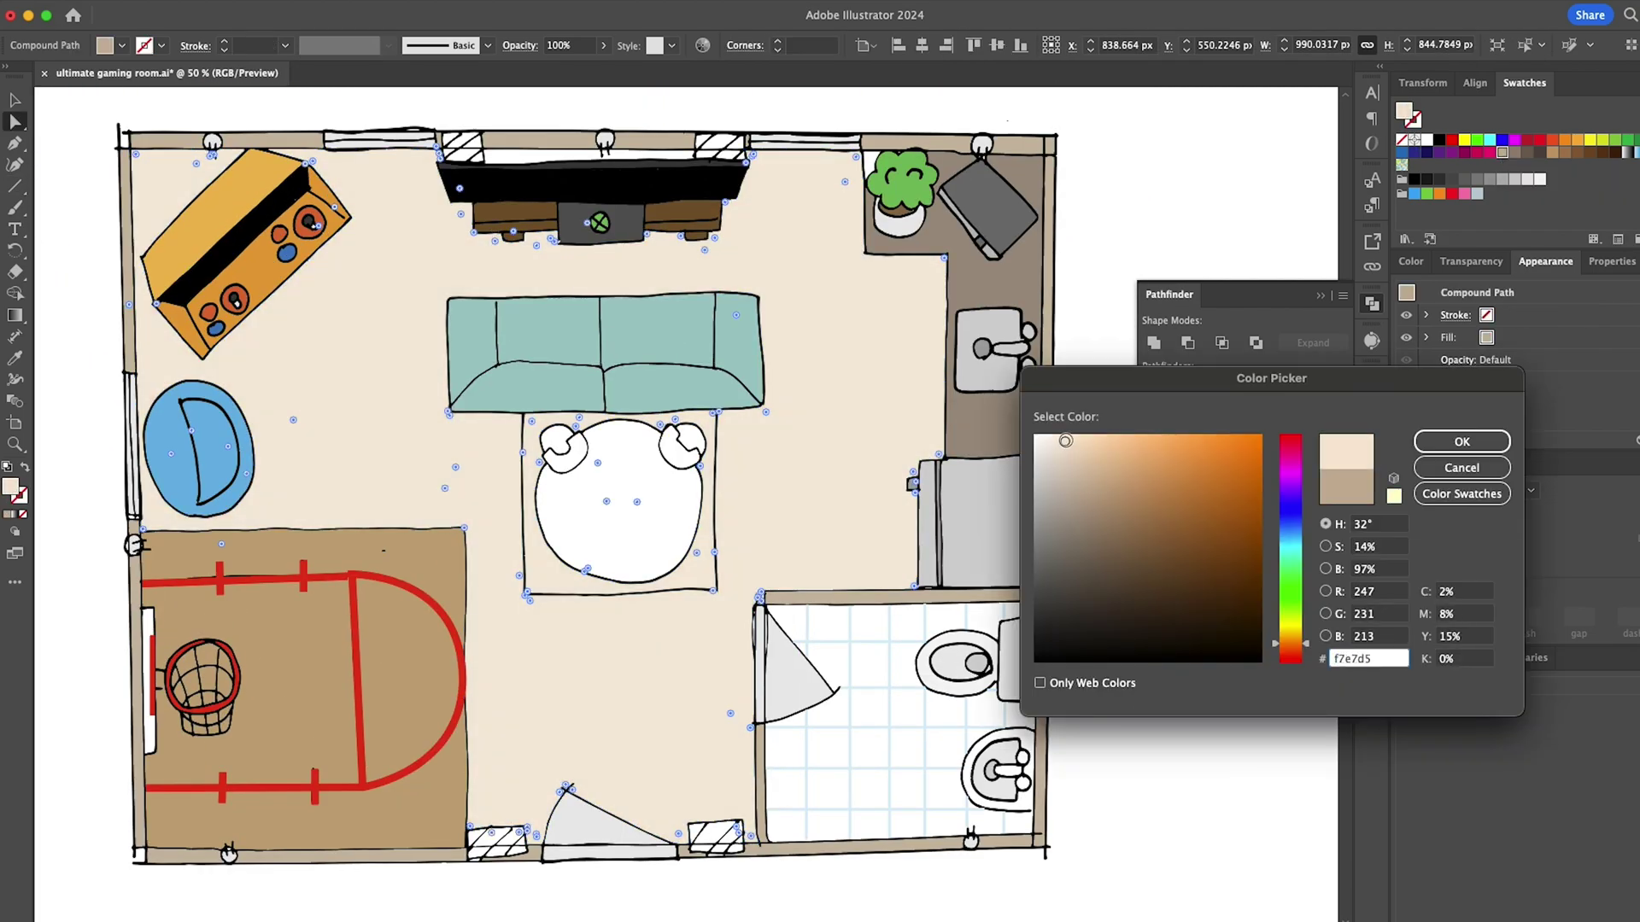
{"action": "left_click", "coordinate": [1455, 440]}
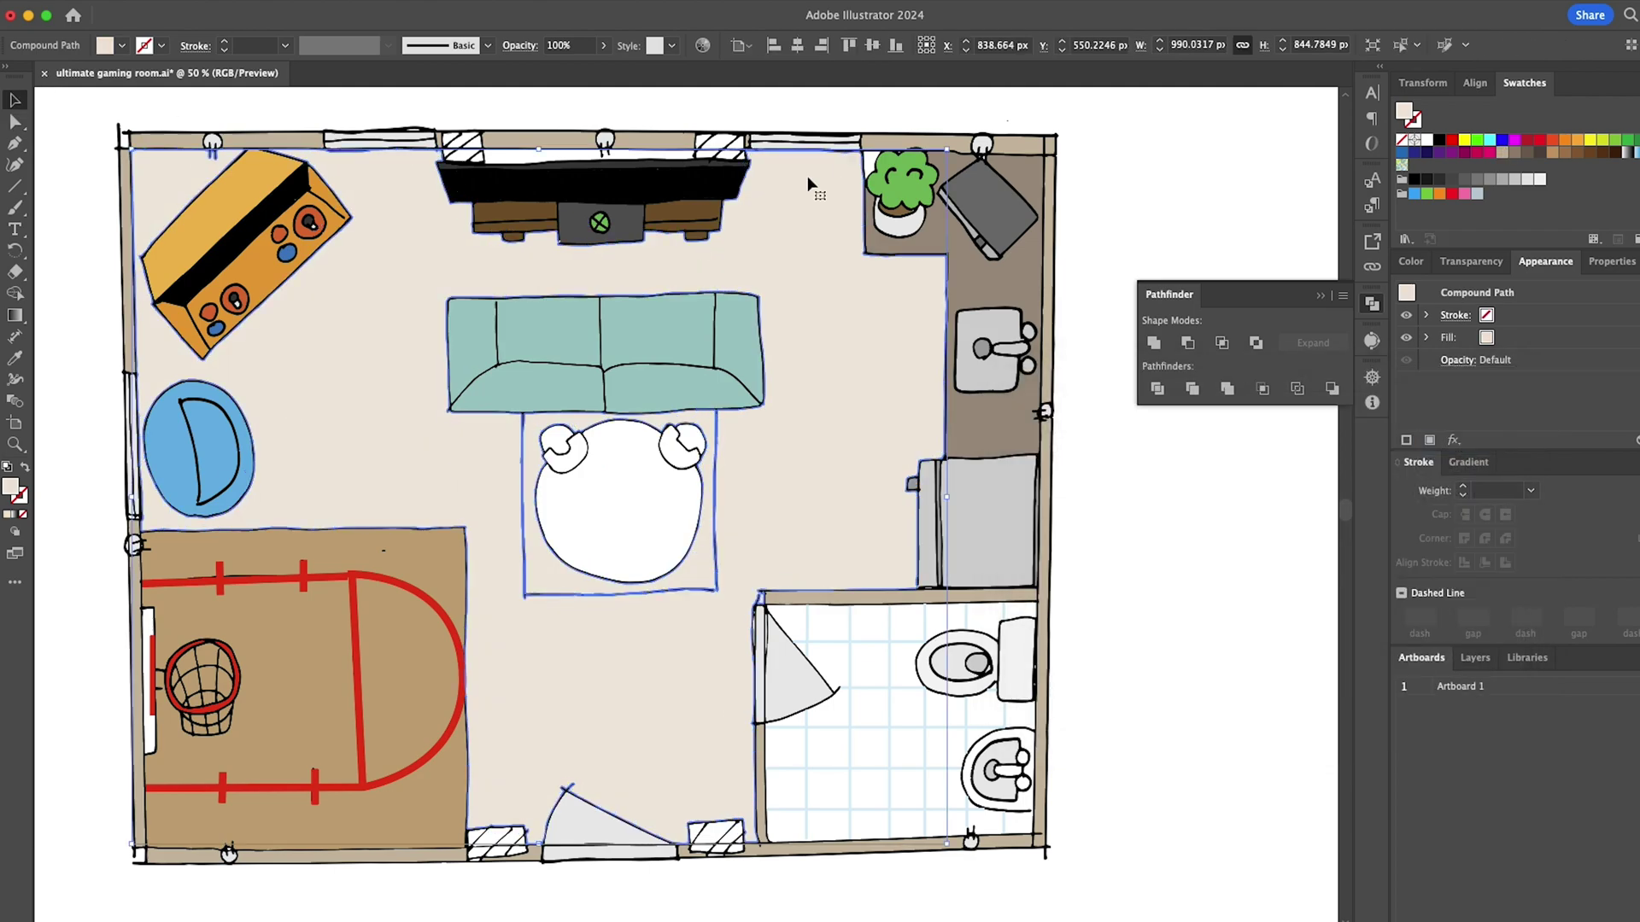
Match the small white countertop area beside the plant to the counter's gray-brown.
{"action": "left_click", "coordinate": [871, 162]}
{"action": "key", "text": "i"}
{"action": "left_click", "coordinate": [949, 256]}
{"action": "key", "text": "a"}
Fill all sections of the hatched wall block between the basketball court and the entrance door with dark gray.
{"action": "scroll", "coordinate": [478, 863], "scroll_direction": "up", "scroll_amount": 5}
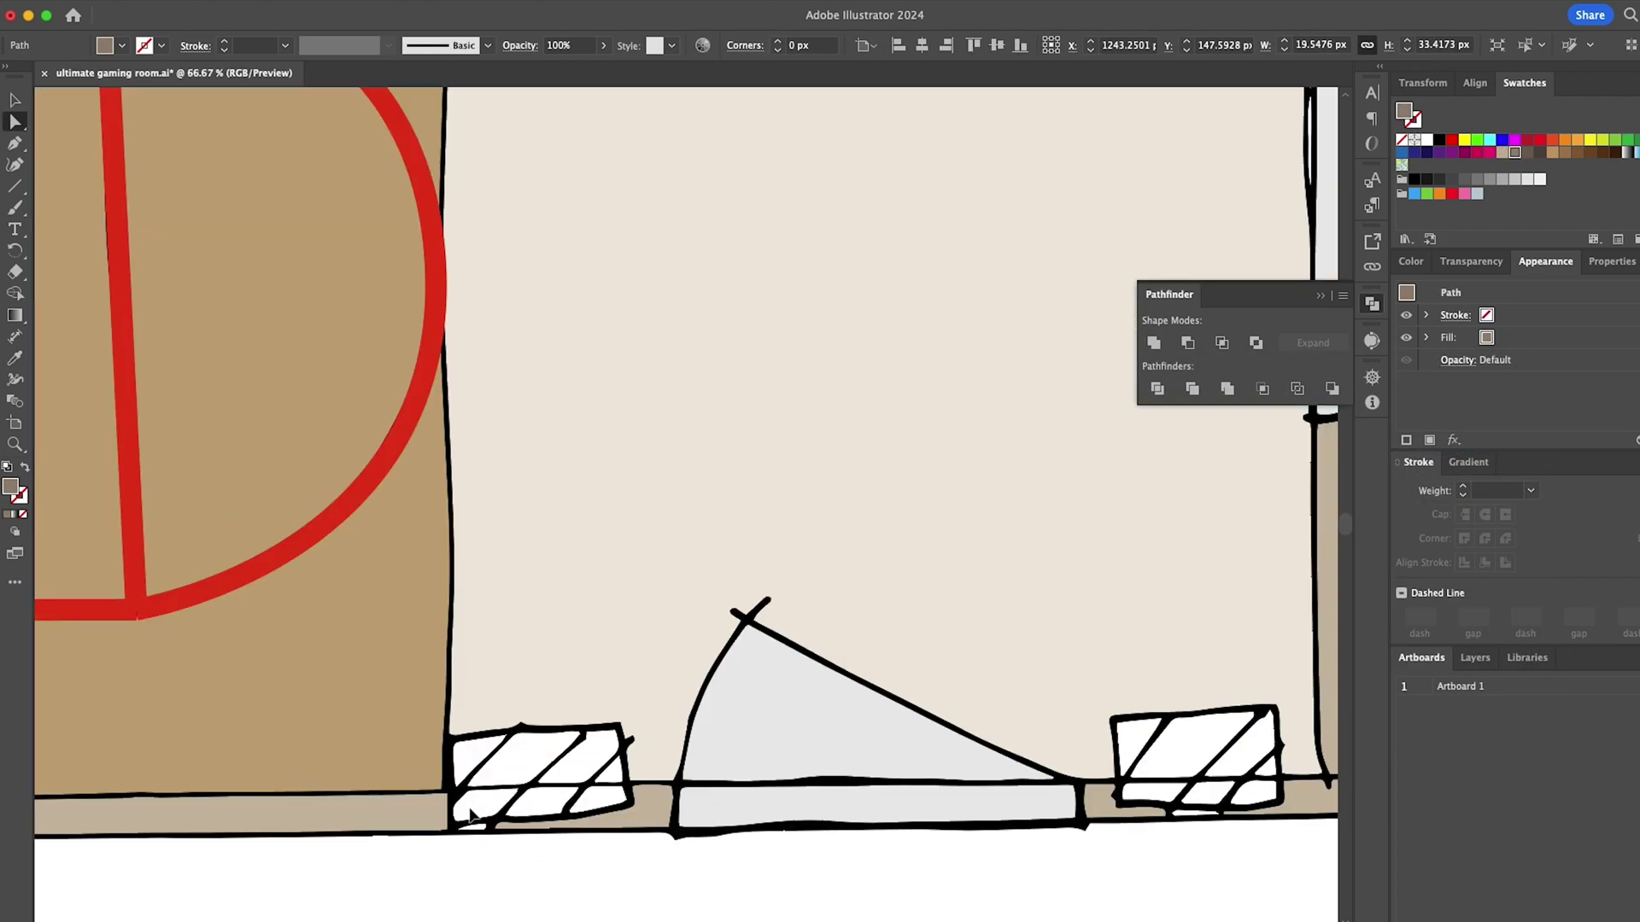
{"action": "left_click", "coordinate": [475, 827]}
{"action": "left_click", "coordinate": [461, 711]}
{"action": "left_click", "coordinate": [529, 696], "text": "shift"}
{"action": "left_click", "coordinate": [671, 696], "text": "shift"}
{"action": "left_click", "coordinate": [734, 720], "text": "shift"}
{"action": "left_click", "coordinate": [709, 773], "text": "shift"}
{"action": "left_click", "coordinate": [585, 779], "text": "shift"}
{"action": "left_click", "coordinate": [1464, 179]}
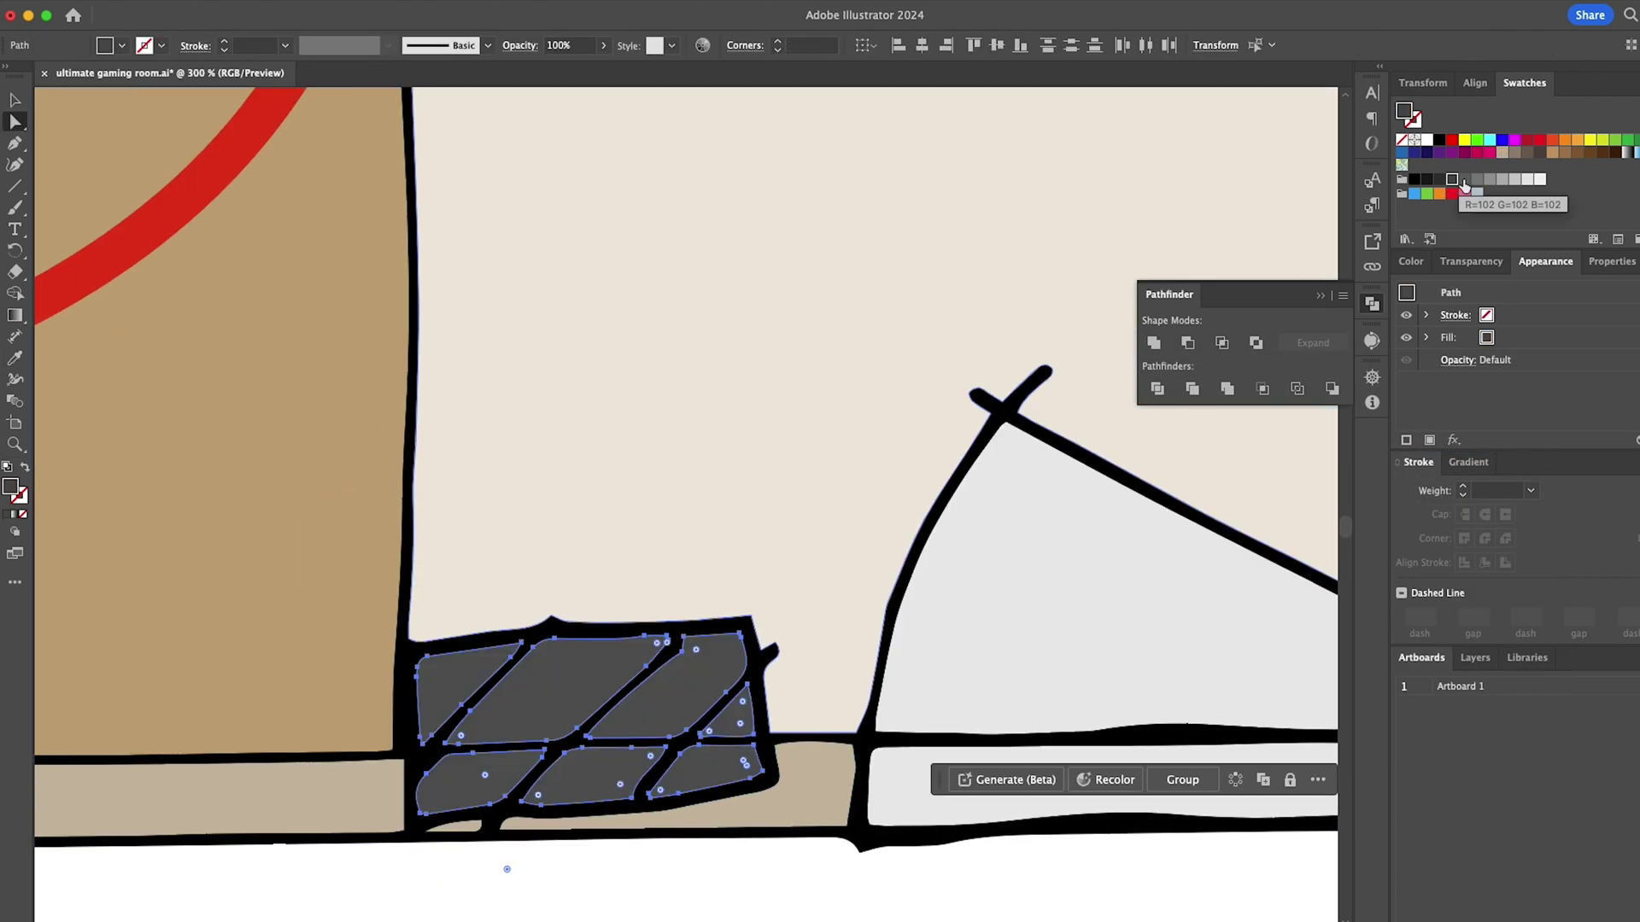
Fill the sections of the hatched wall block between the entrance door and the bathroom with dark gray.
{"action": "scroll", "coordinate": [625, 271], "scroll_direction": "down", "scroll_amount": 5}
{"action": "scroll", "coordinate": [1111, 410], "scroll_direction": "up", "scroll_amount": 3}
{"action": "scroll", "coordinate": [912, 485], "scroll_direction": "up", "scroll_amount": 2}
{"action": "left_click", "coordinate": [909, 474]}
{"action": "left_click", "coordinate": [824, 436], "text": "shift"}
{"action": "left_click", "coordinate": [805, 332], "text": "shift"}
{"action": "left_click", "coordinate": [922, 338], "text": "shift"}
{"action": "left_click", "coordinate": [1070, 384], "text": "shift"}
{"action": "left_click", "coordinate": [1464, 180]}
Fill all sections of the two hatched wall blocks behind the TV with dark gray.
{"action": "scroll", "coordinate": [709, 393], "scroll_direction": "down", "scroll_amount": 5}
{"action": "scroll", "coordinate": [881, 280], "scroll_direction": "up", "scroll_amount": 10}
{"action": "scroll", "coordinate": [417, 253], "scroll_direction": "up", "scroll_amount": 5}
{"action": "left_click", "coordinate": [299, 286]}
{"action": "left_click", "coordinate": [380, 299], "text": "shift"}
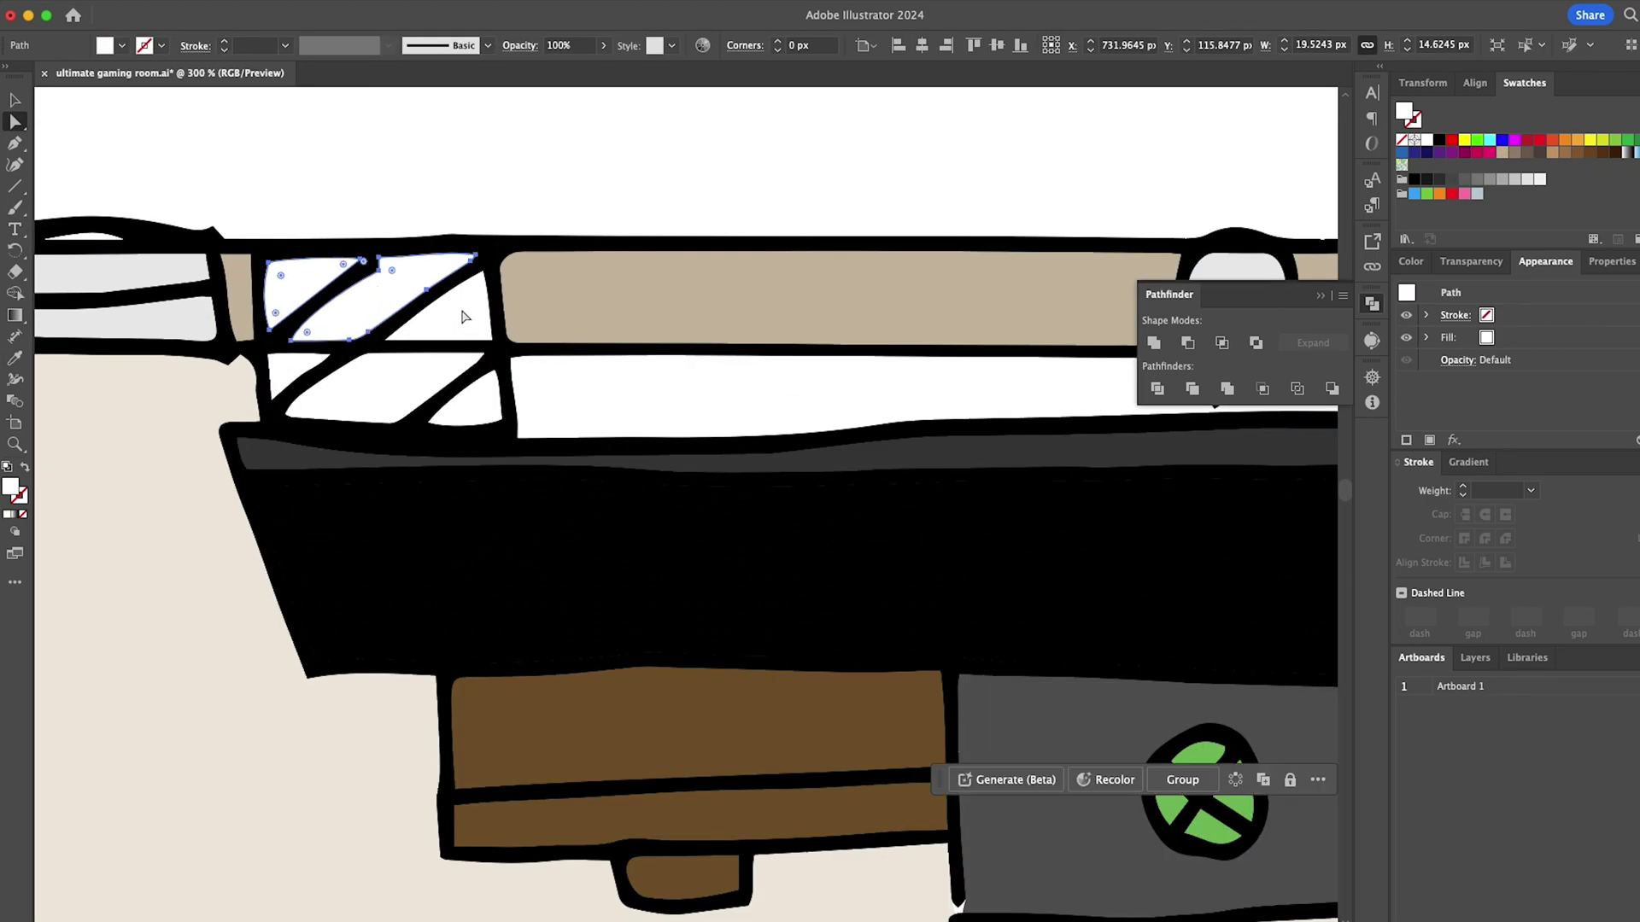
{"action": "scroll", "coordinate": [602, 382], "scroll_direction": "right", "scroll_amount": 10}
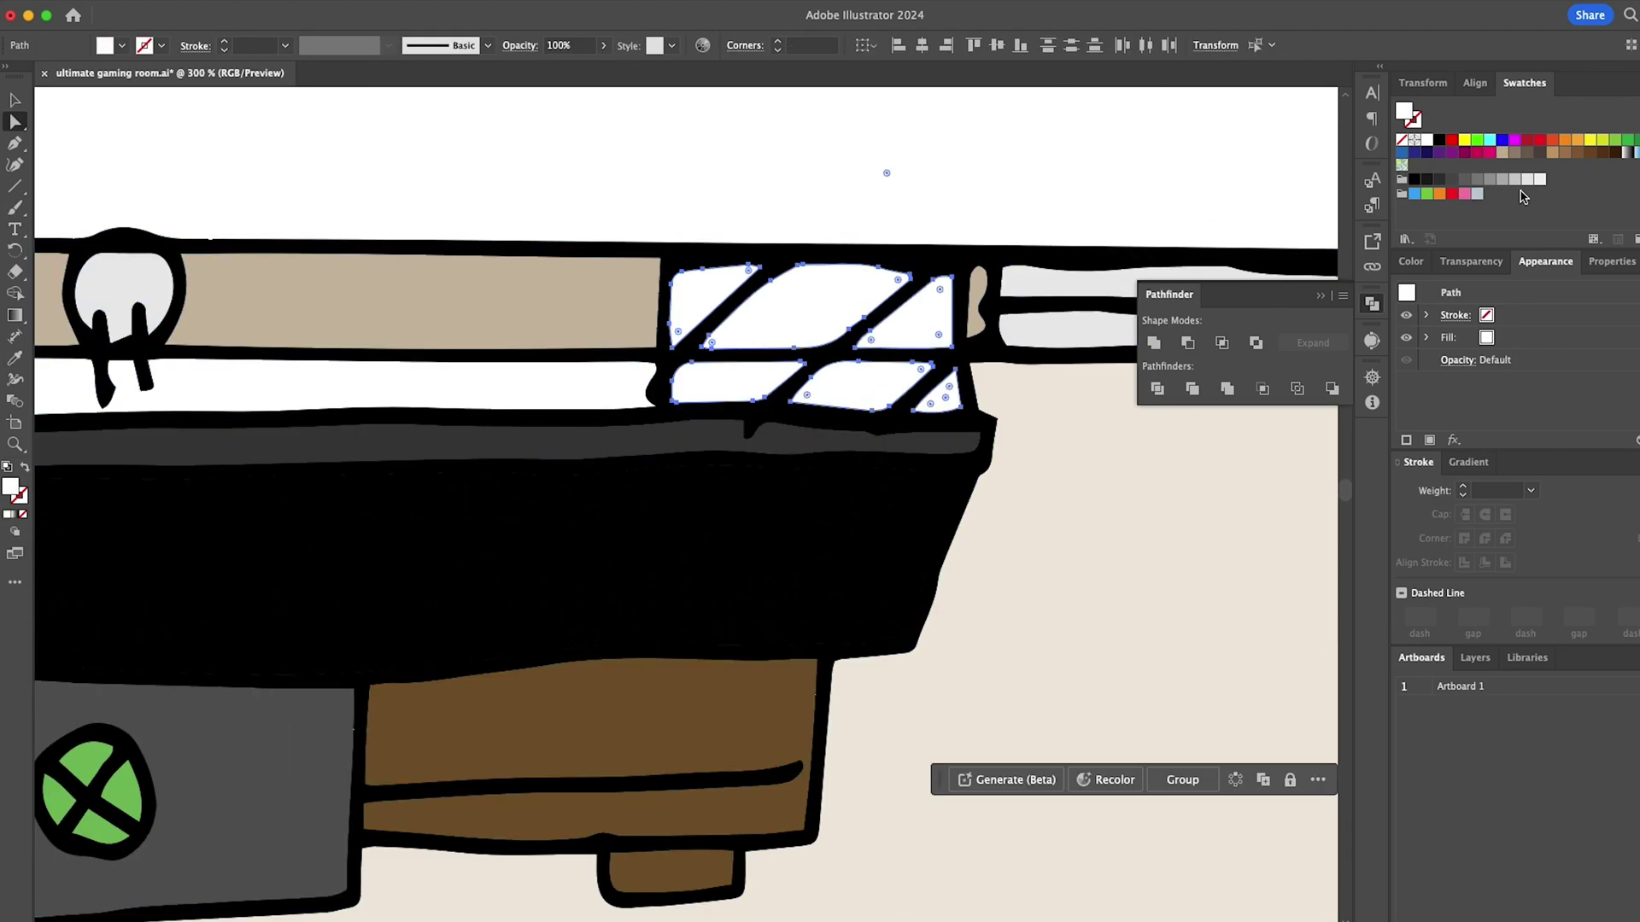
{"action": "left_click", "coordinate": [1464, 180]}
{"action": "left_click", "coordinate": [827, 224]}
Fill the square piece below the sofa and its two small round shapes with gray (RGB 102, 102, 102).
{"action": "scroll", "coordinate": [811, 248], "scroll_direction": "down", "scroll_amount": 5}
{"action": "scroll", "coordinate": [809, 427], "scroll_direction": "down", "scroll_amount": 5}
{"action": "left_click", "coordinate": [777, 546]}
{"action": "left_click", "coordinate": [1464, 179]}
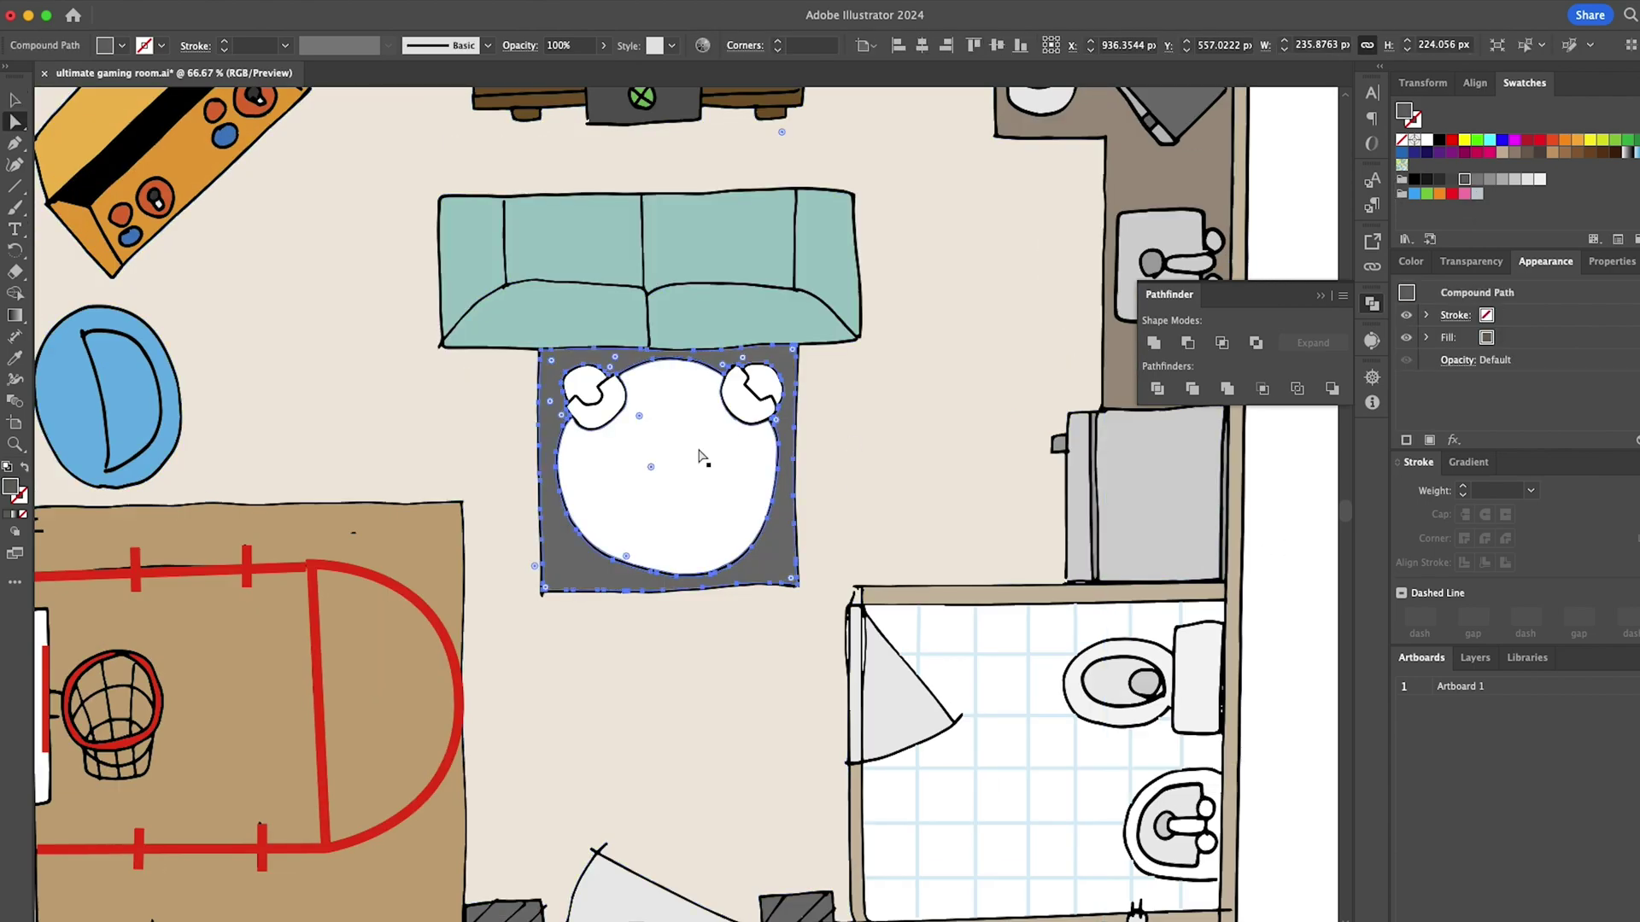
{"action": "left_click", "coordinate": [582, 384]}
{"action": "left_click", "coordinate": [765, 382], "text": "shift"}
{"action": "left_click", "coordinate": [1464, 179]}
Fill the two curved pieces below the sofa with light gray and the large round shape with gray (RGB 102, 102, 102).
{"action": "scroll", "coordinate": [586, 396], "scroll_direction": "up", "scroll_amount": 1}
{"action": "left_click", "coordinate": [607, 425]}
{"action": "left_click", "coordinate": [818, 411], "text": "shift"}
{"action": "left_click", "coordinate": [1514, 179]}
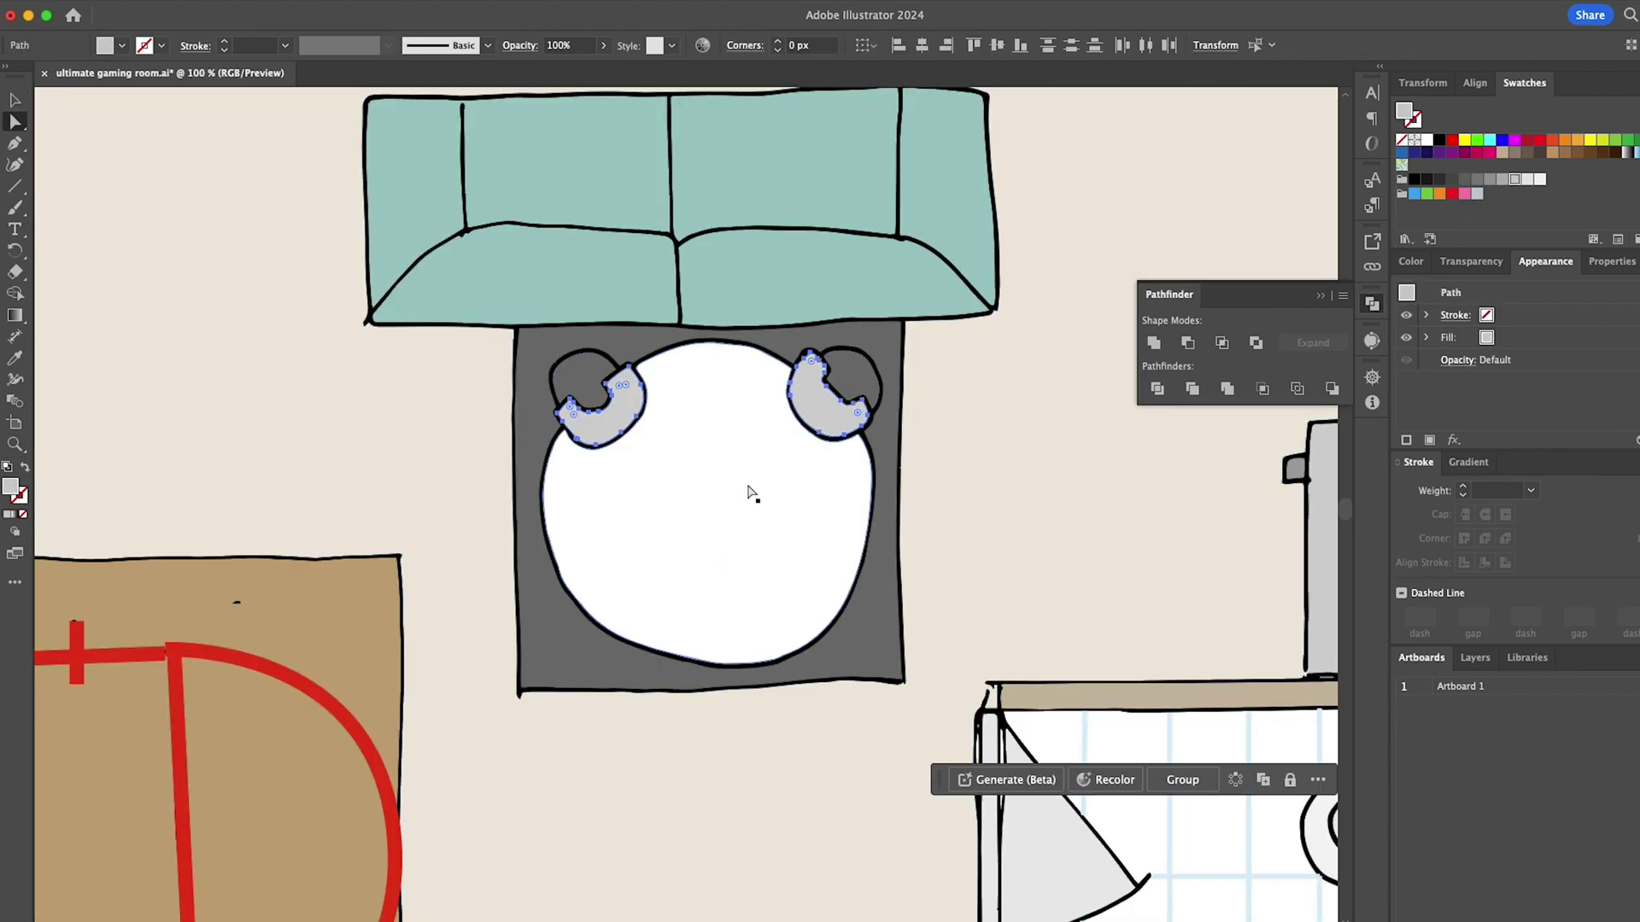
{"action": "left_click", "coordinate": [749, 493]}
{"action": "left_click", "coordinate": [1464, 180]}
Paint darker gray curved lines along the two light gray curved pieces with a 3 pt. Round brush.
{"action": "scroll", "coordinate": [808, 551], "scroll_direction": "down", "scroll_amount": 1}
{"action": "scroll", "coordinate": [743, 511], "scroll_direction": "up", "scroll_amount": 2}
{"action": "left_click", "coordinate": [14, 207]}
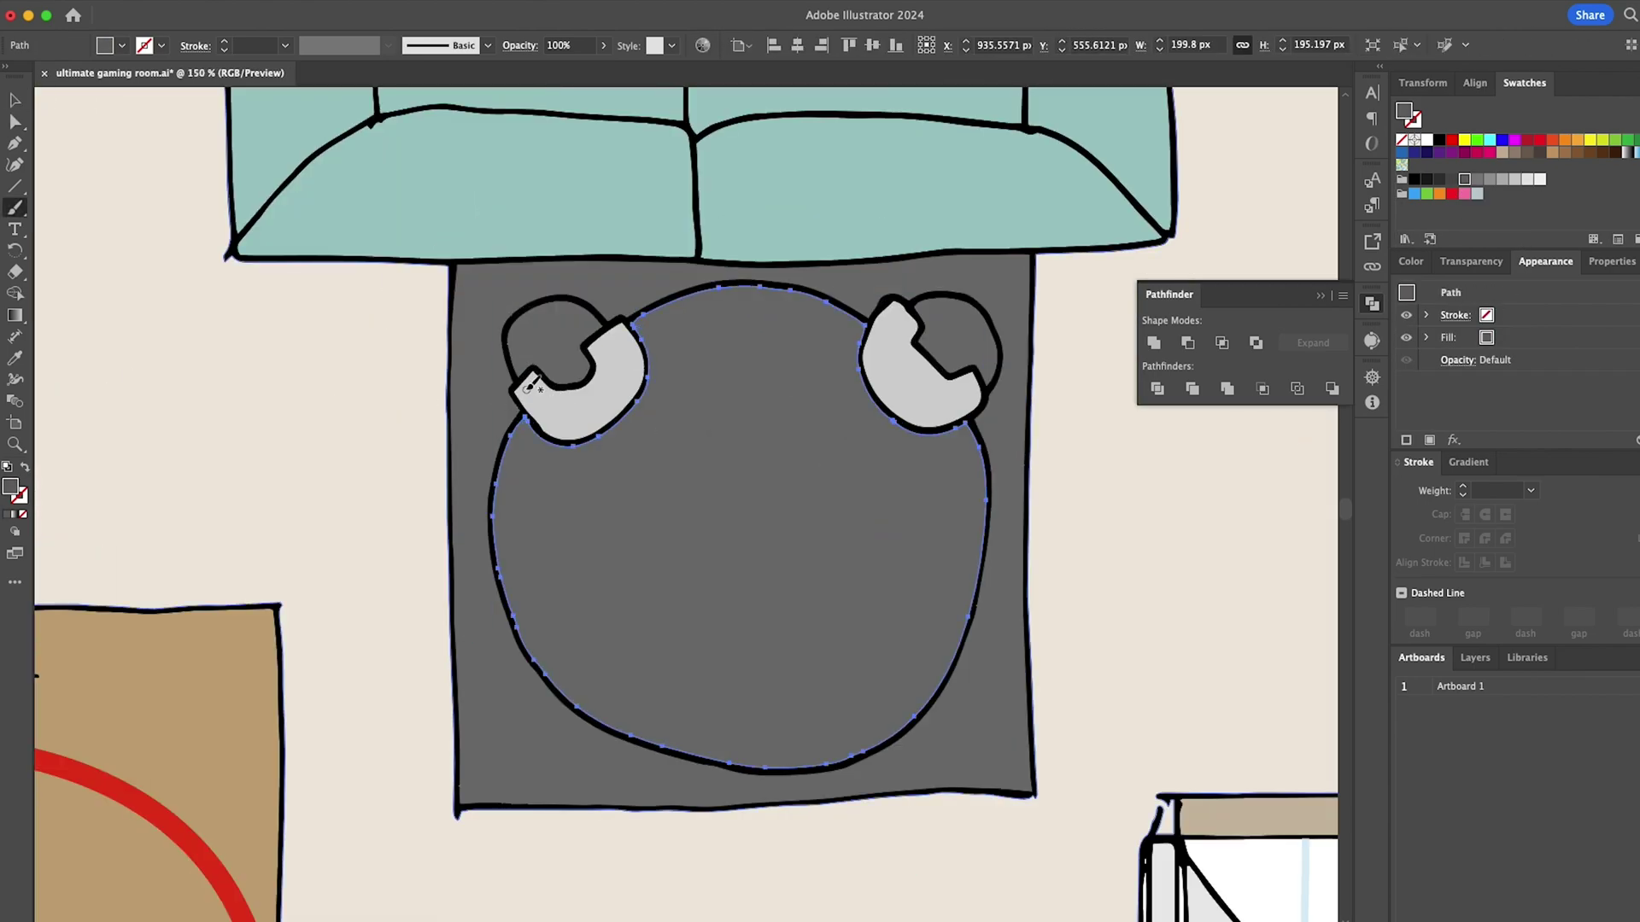
{"action": "left_click_drag", "start_coordinate": [614, 378], "coordinate": [608, 357]}
{"action": "left_click_drag", "start_coordinate": [541, 381], "coordinate": [520, 405]}
{"action": "left_click", "coordinate": [603, 363], "text": "super"}
{"action": "left_click_drag", "start_coordinate": [603, 359], "coordinate": [631, 336]}
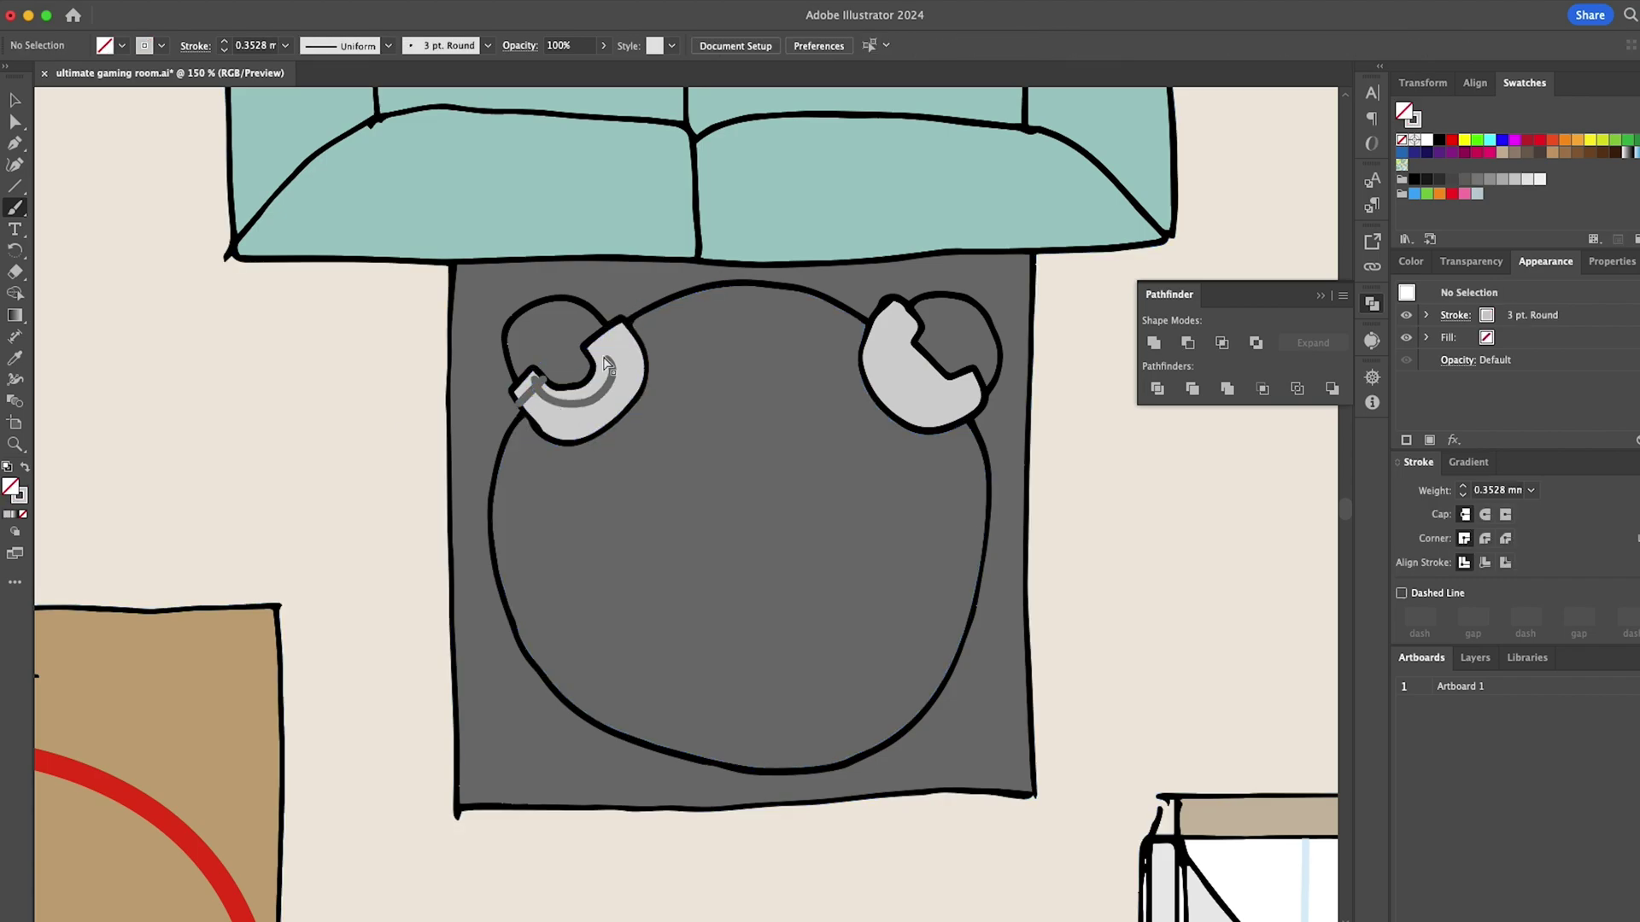
{"action": "left_click", "coordinate": [603, 362], "text": "super"}
{"action": "key", "text": "super+shift+a"}
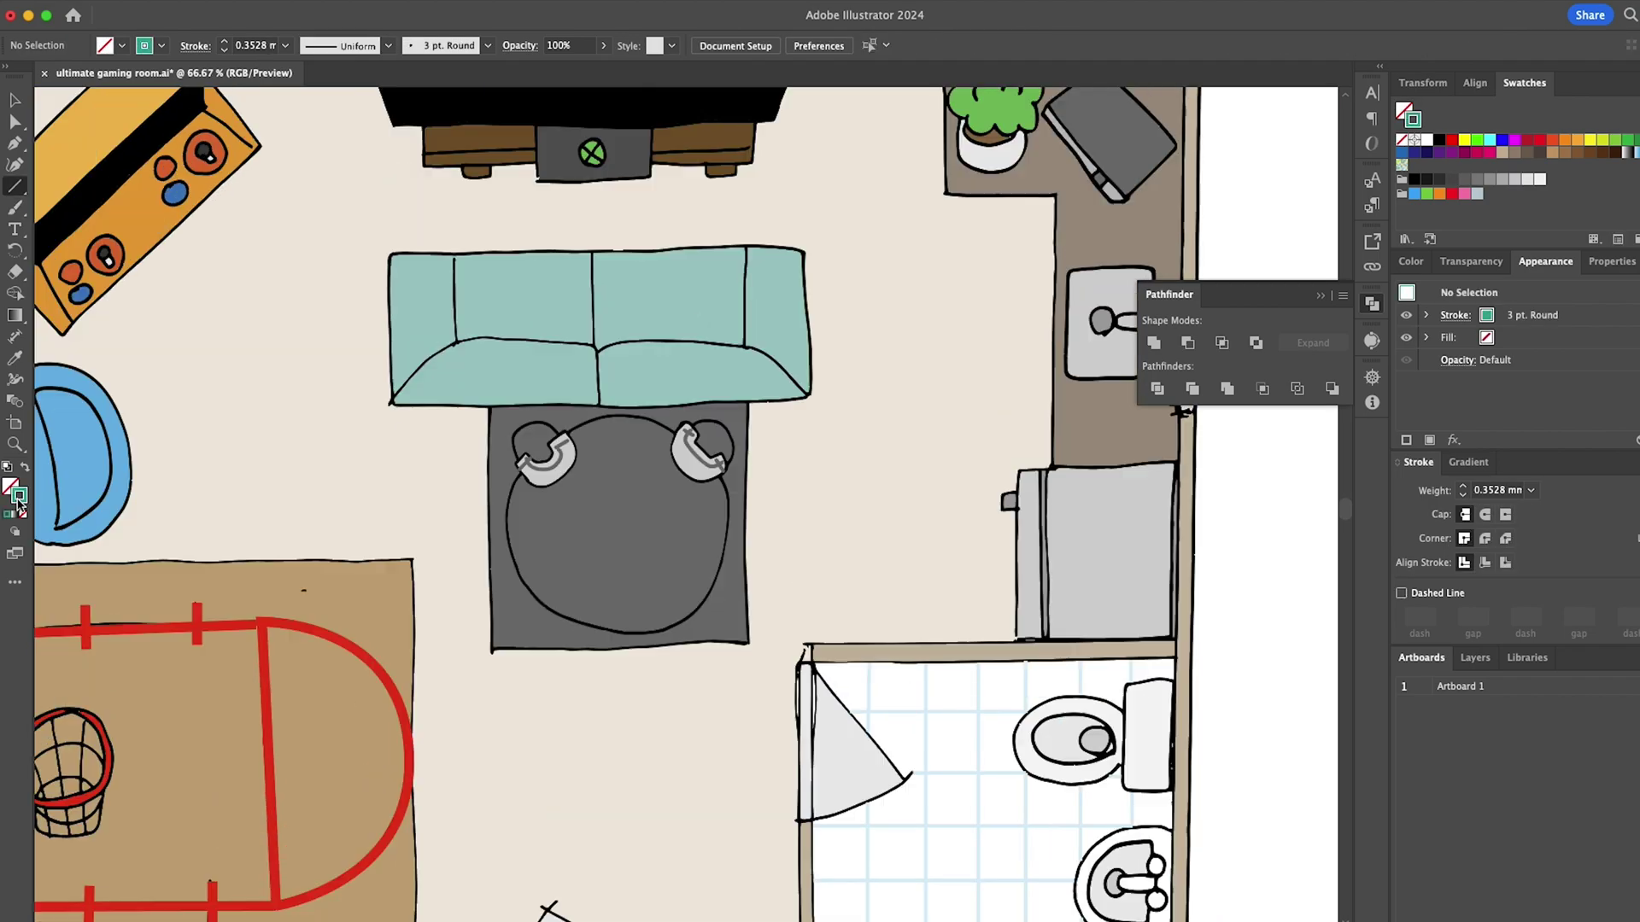
Set a darker teal stroke at 1 mm and draw diagonal line stripes across the sofa's left arm and seat cushions.
{"action": "double_click", "coordinate": [18, 495]}
{"action": "left_click", "coordinate": [1456, 442]}
{"action": "left_click_drag", "start_coordinate": [390, 295], "coordinate": [438, 256]}
{"action": "left_click", "coordinate": [224, 41]}
{"action": "left_click_drag", "start_coordinate": [393, 342], "coordinate": [456, 288]}
{"action": "left_click_drag", "start_coordinate": [427, 403], "coordinate": [491, 340]}
{"action": "left_click_drag", "start_coordinate": [481, 403], "coordinate": [537, 343]}
{"action": "left_click_drag", "start_coordinate": [545, 405], "coordinate": [592, 347]}
{"action": "left_click_drag", "start_coordinate": [609, 404], "coordinate": [670, 344]}
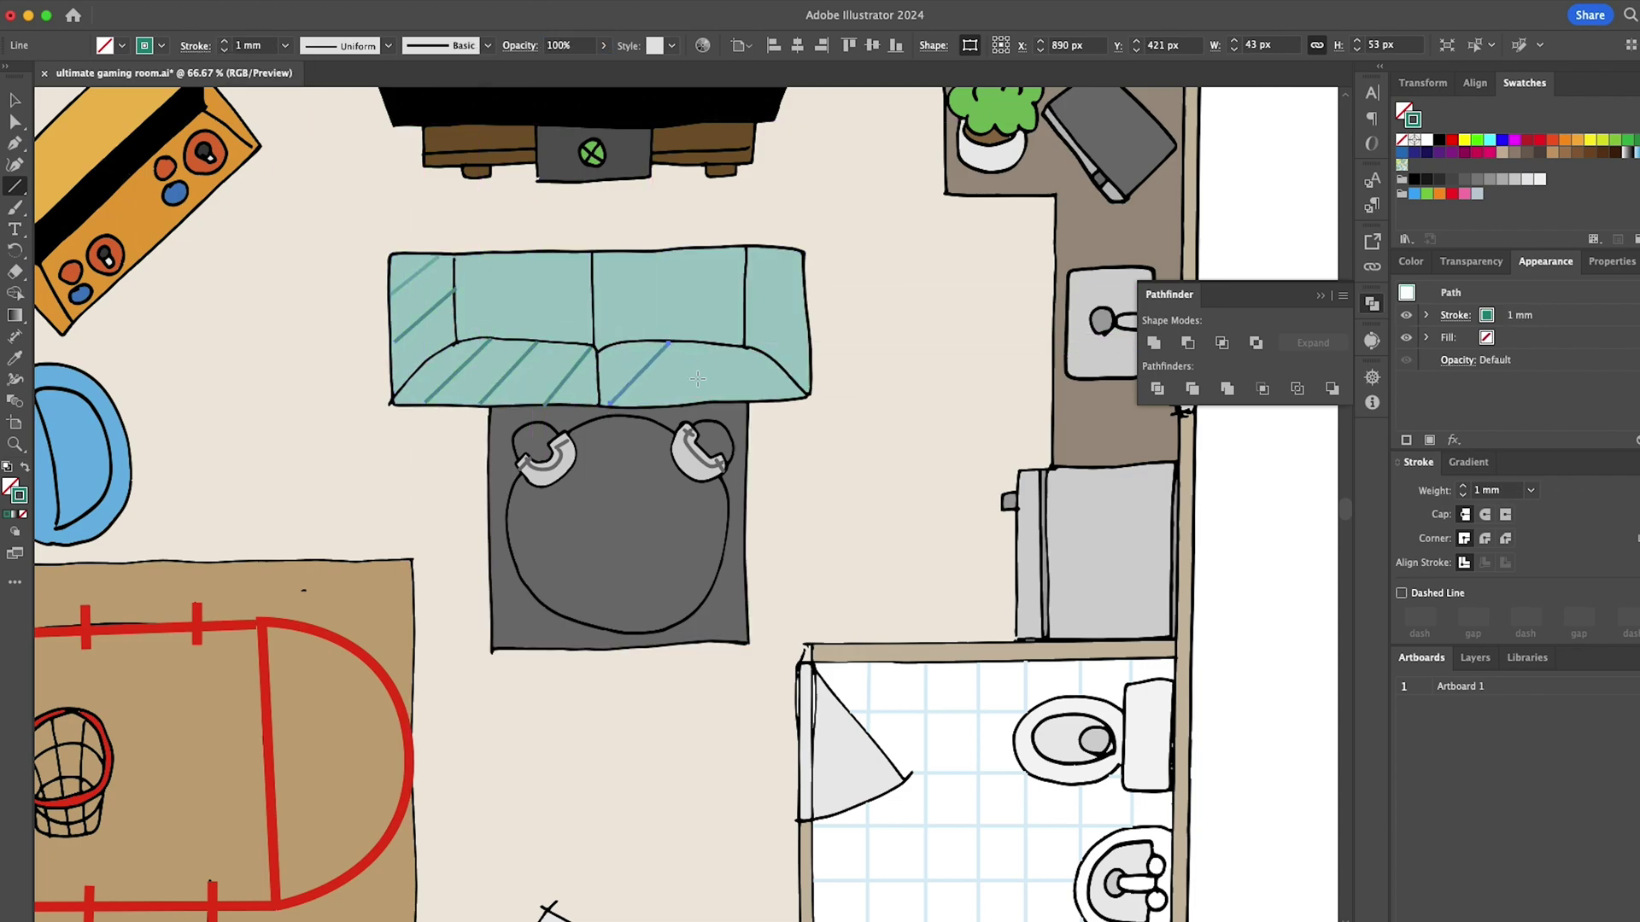
{"action": "left_click_drag", "start_coordinate": [737, 400], "coordinate": [772, 357]}
Draw matching diagonal stripes across the sofa's backrest and right arm.
{"action": "left_click_drag", "start_coordinate": [456, 304], "coordinate": [527, 255]}
{"action": "left_click_drag", "start_coordinate": [479, 339], "coordinate": [575, 257]}
{"action": "left_click_drag", "start_coordinate": [529, 341], "coordinate": [593, 290]}
{"action": "left_click_drag", "start_coordinate": [593, 275], "coordinate": [628, 251]}
{"action": "left_click_drag", "start_coordinate": [597, 340], "coordinate": [690, 249]}
{"action": "left_click_drag", "start_coordinate": [657, 340], "coordinate": [745, 249]}
{"action": "left_click_drag", "start_coordinate": [705, 344], "coordinate": [744, 308]}
{"action": "left_click_drag", "start_coordinate": [743, 288], "coordinate": [786, 250]}
{"action": "left_click_drag", "start_coordinate": [752, 342], "coordinate": [804, 285]}
{"action": "left_click_drag", "start_coordinate": [775, 377], "coordinate": [806, 344]}
Select the diagonal stripes on the sofa and lower their opacity to 25%.
{"action": "key", "text": "v"}
{"action": "left_click", "coordinate": [425, 316]}
{"action": "left_click", "coordinate": [493, 278], "text": "shift"}
{"action": "left_click", "coordinate": [549, 279], "text": "shift"}
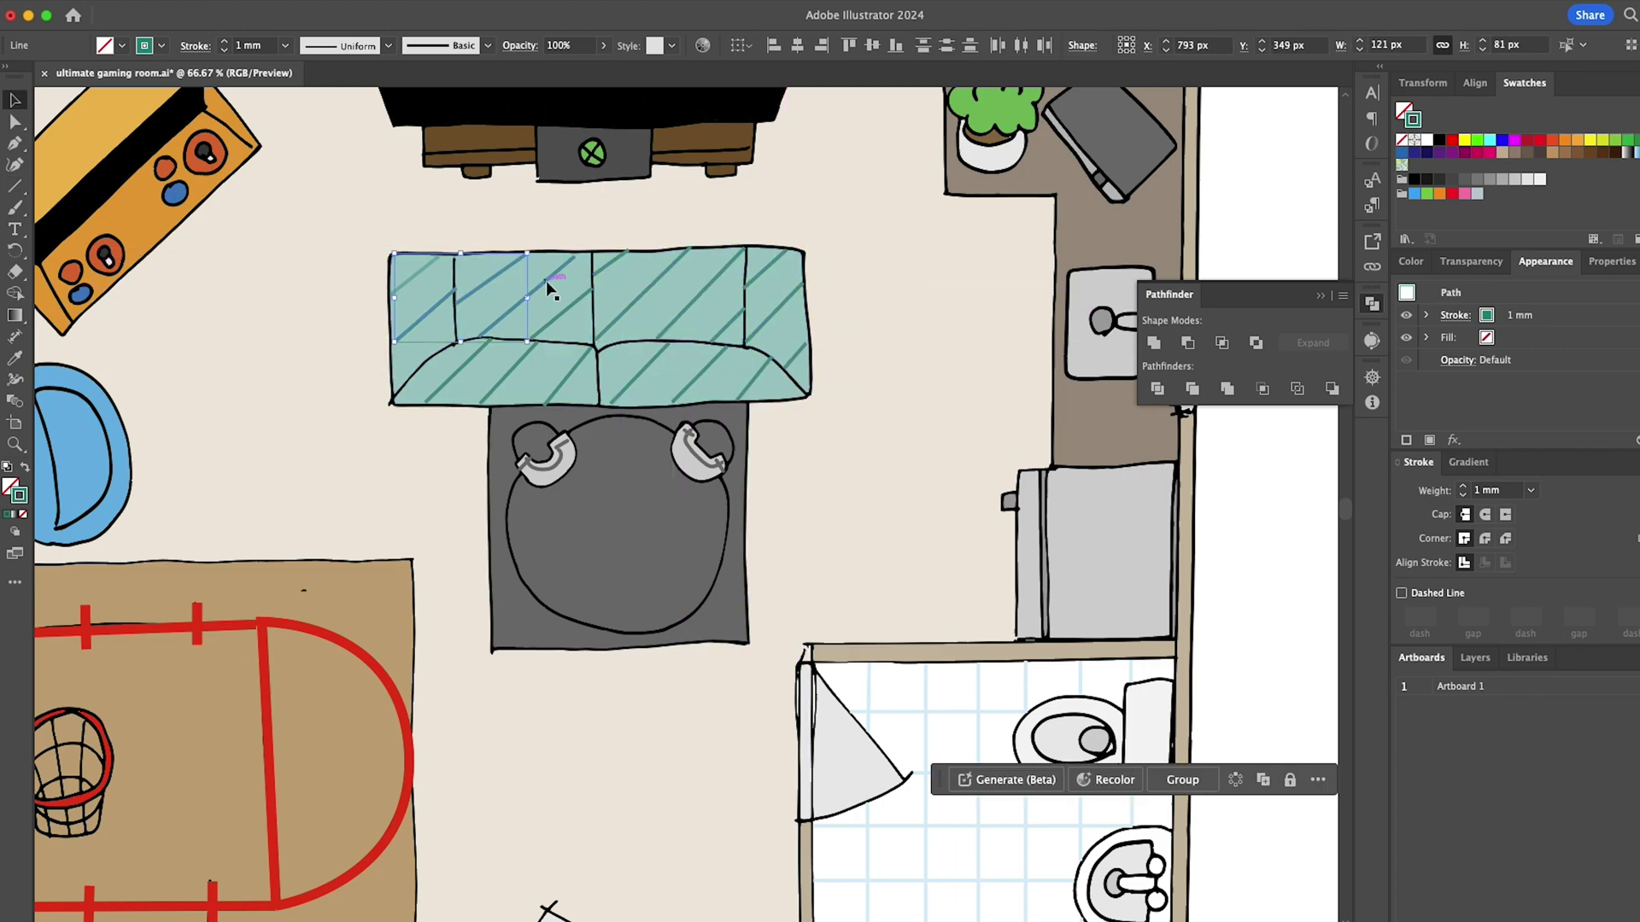
{"action": "left_click", "coordinate": [565, 311], "text": "shift"}
{"action": "left_click", "coordinate": [465, 365], "text": "shift"}
{"action": "left_click", "coordinate": [515, 368], "text": "shift"}
{"action": "left_click", "coordinate": [564, 384], "text": "shift"}
{"action": "left_click", "coordinate": [618, 258], "text": "shift"}
{"action": "left_click", "coordinate": [656, 282], "text": "shift"}
{"action": "left_click", "coordinate": [702, 293], "text": "shift"}
{"action": "left_click", "coordinate": [731, 320], "text": "shift"}
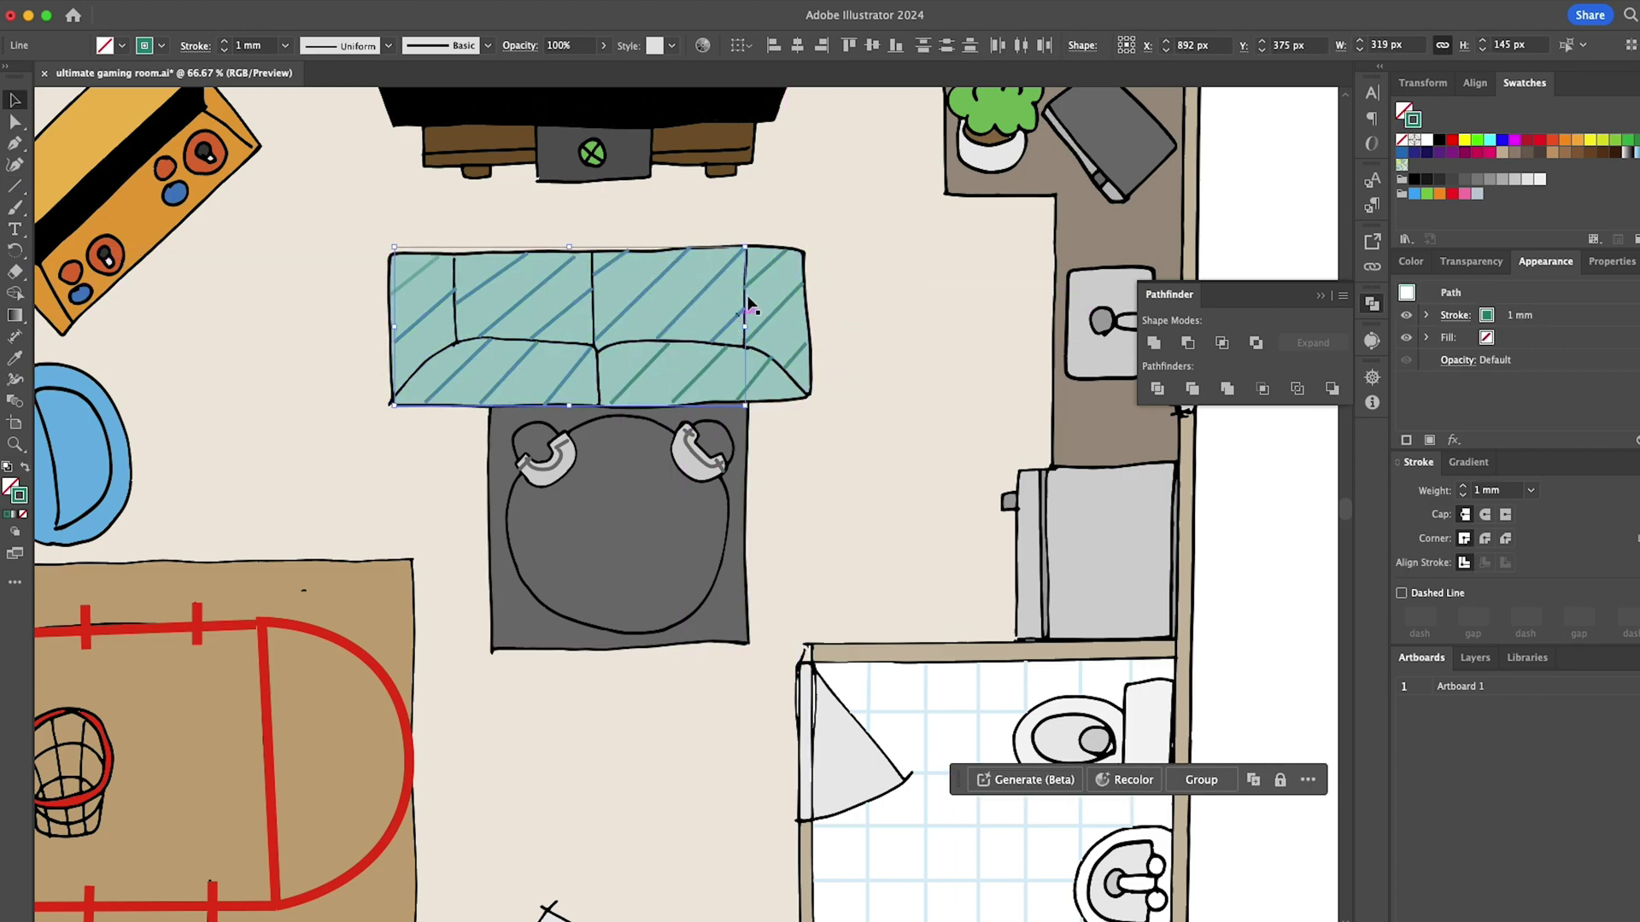
{"action": "left_click", "coordinate": [755, 277], "text": "shift"}
{"action": "left_click", "coordinate": [782, 308], "text": "shift"}
{"action": "key", "text": "5"}
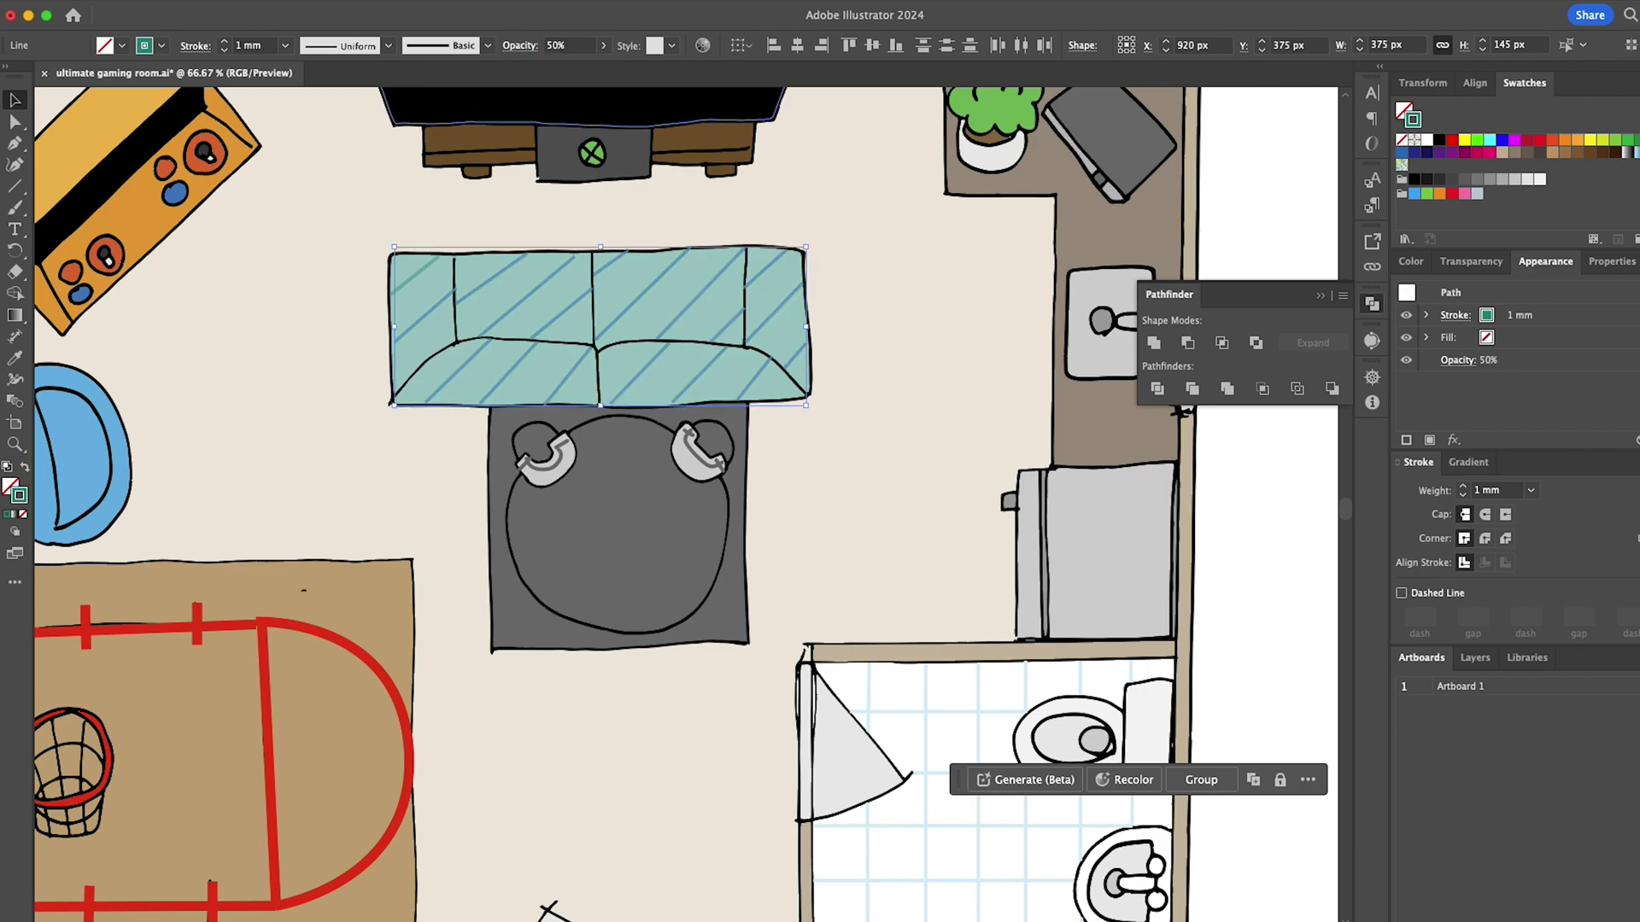
{"action": "key", "text": "super+minus"}
{"action": "type", "text": "25"}
{"action": "key", "text": "Return"}
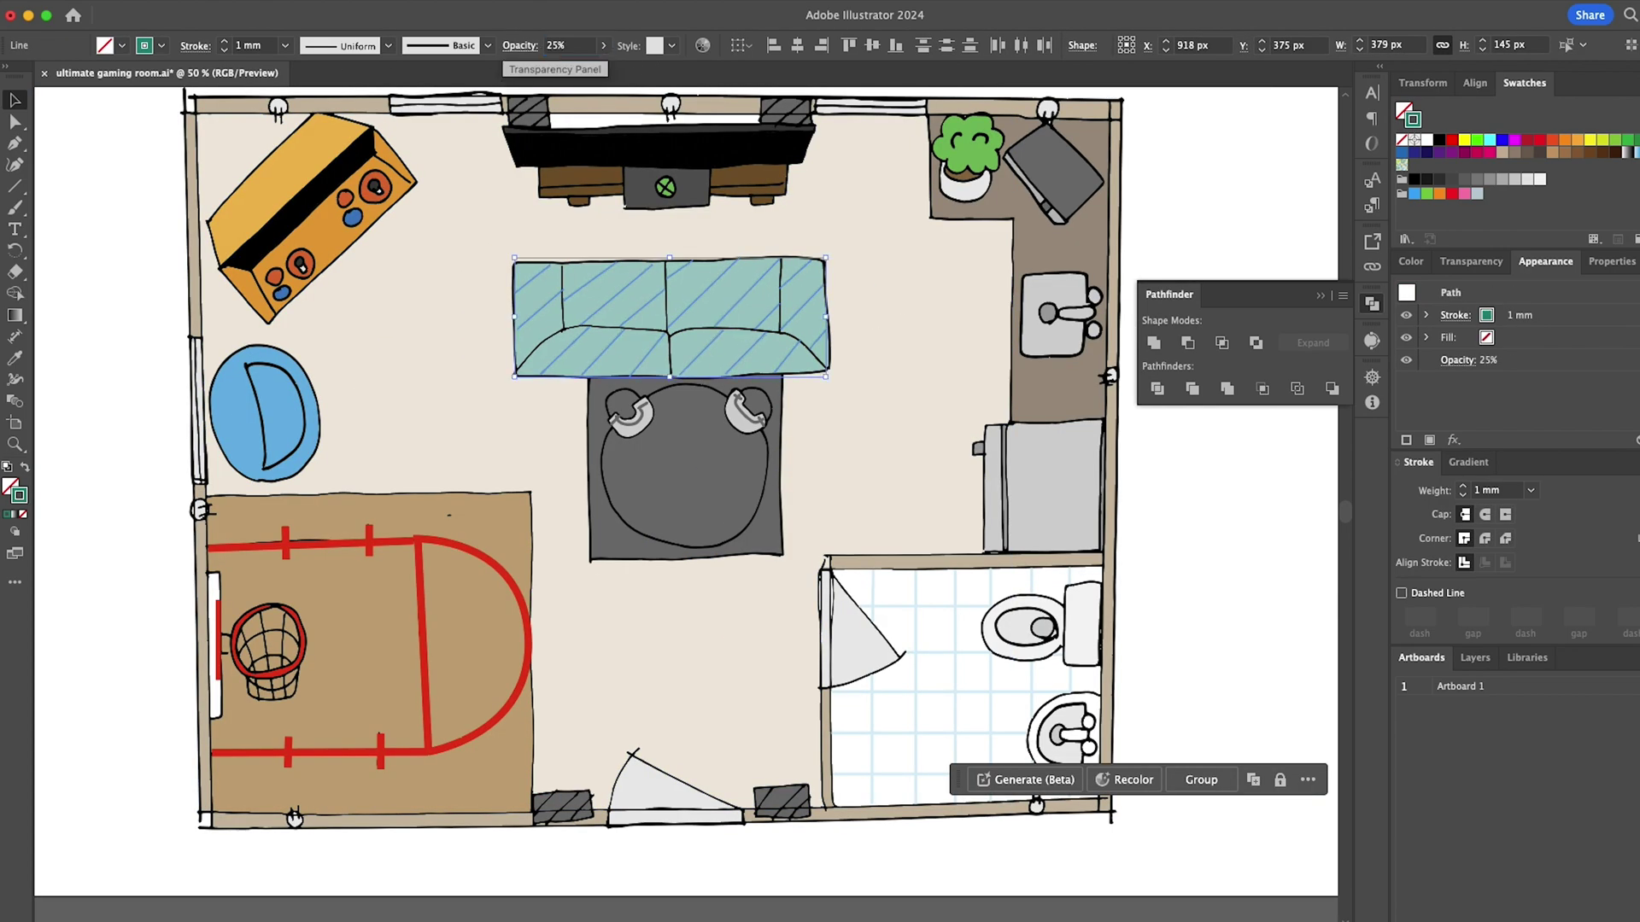
{"action": "key", "text": "super+shift+a"}
Paint shading along the sofa's arm, seat and cushion divider lines with a 1 mm black 3 pt. Round brush at 25% opacity.
{"action": "scroll", "coordinate": [619, 500], "scroll_direction": "up", "scroll_amount": 1}
{"action": "scroll", "coordinate": [619, 500], "scroll_direction": "right", "scroll_amount": 1}
{"action": "key", "text": "b"}
{"action": "left_click", "coordinate": [488, 46]}
{"action": "left_click", "coordinate": [333, 89]}
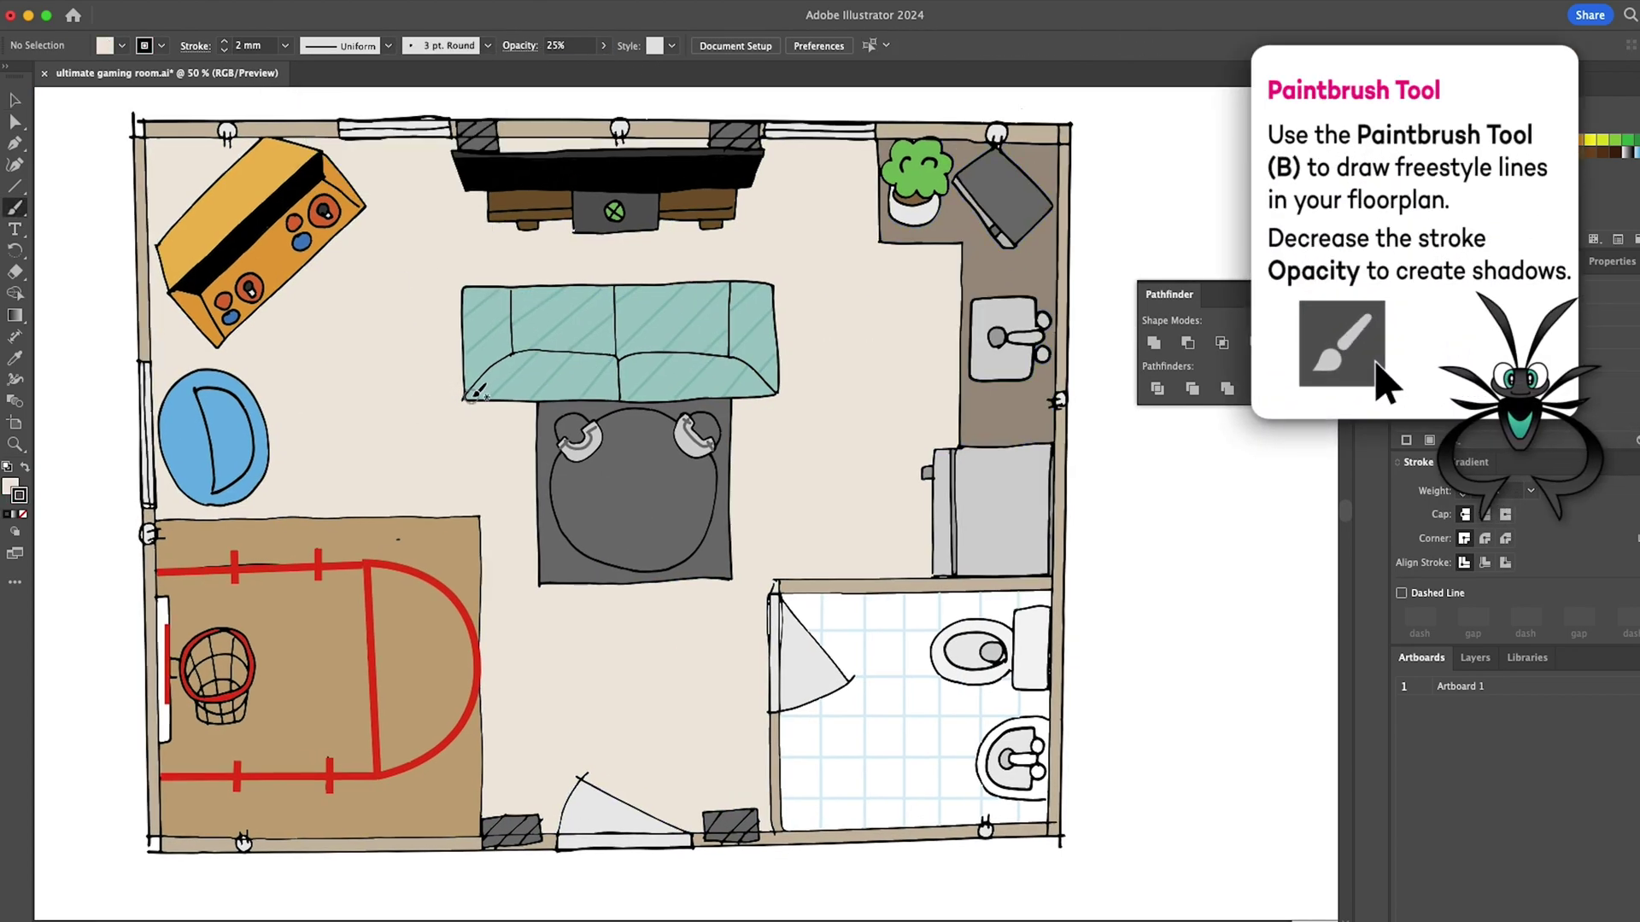
{"action": "left_click_drag", "start_coordinate": [603, 397], "coordinate": [772, 394]}
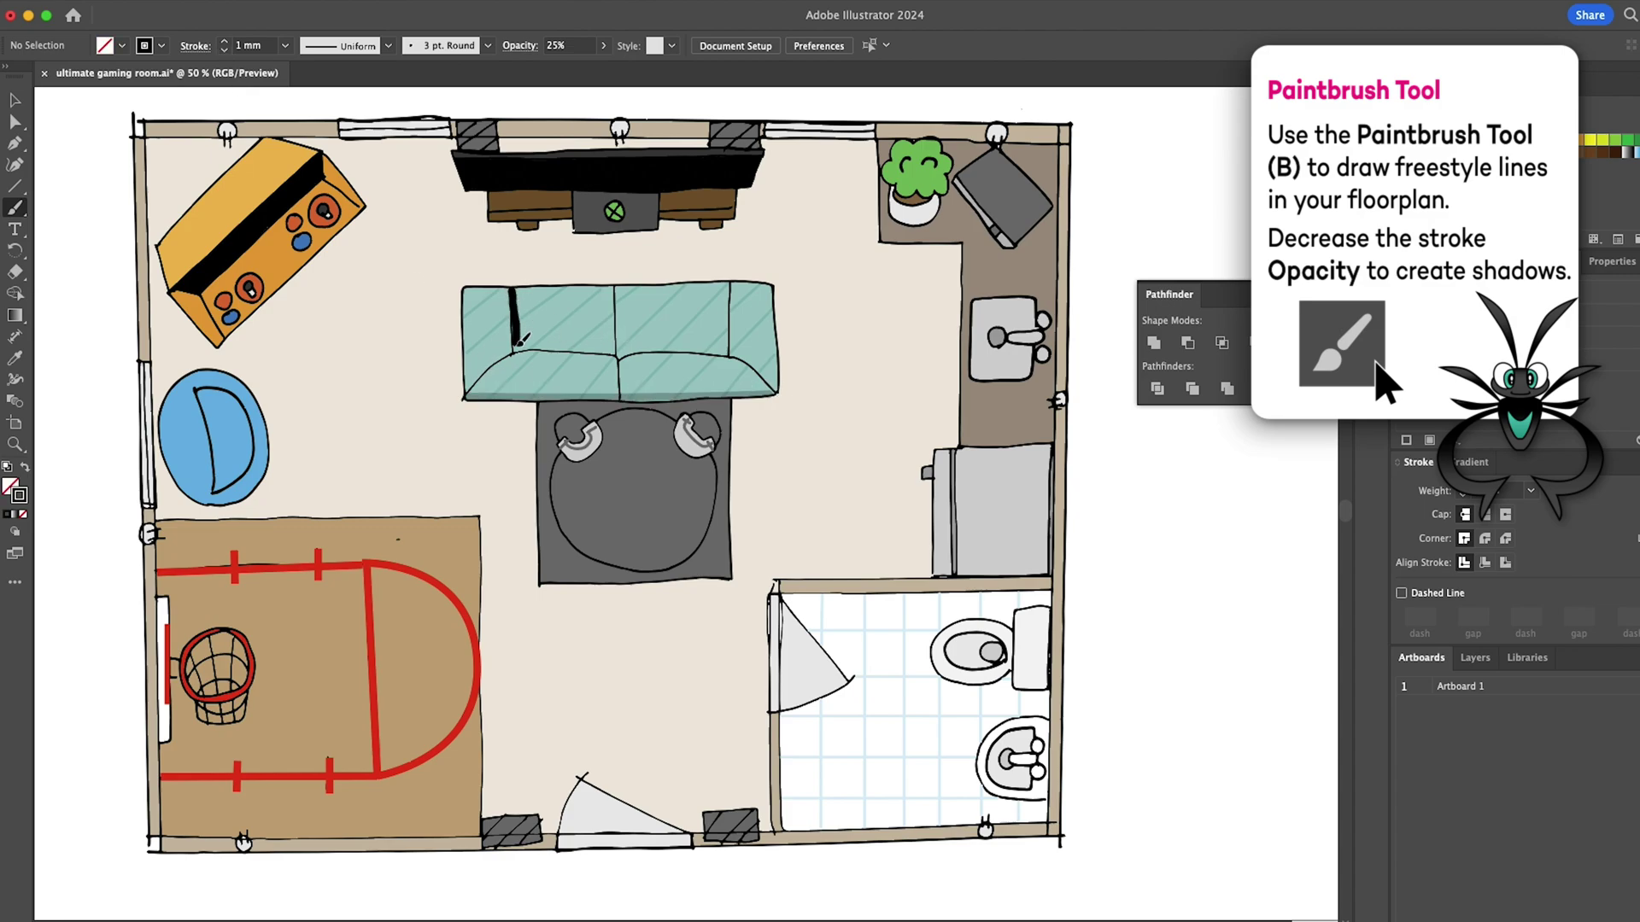
{"action": "left_click_drag", "start_coordinate": [463, 343], "coordinate": [464, 338]}
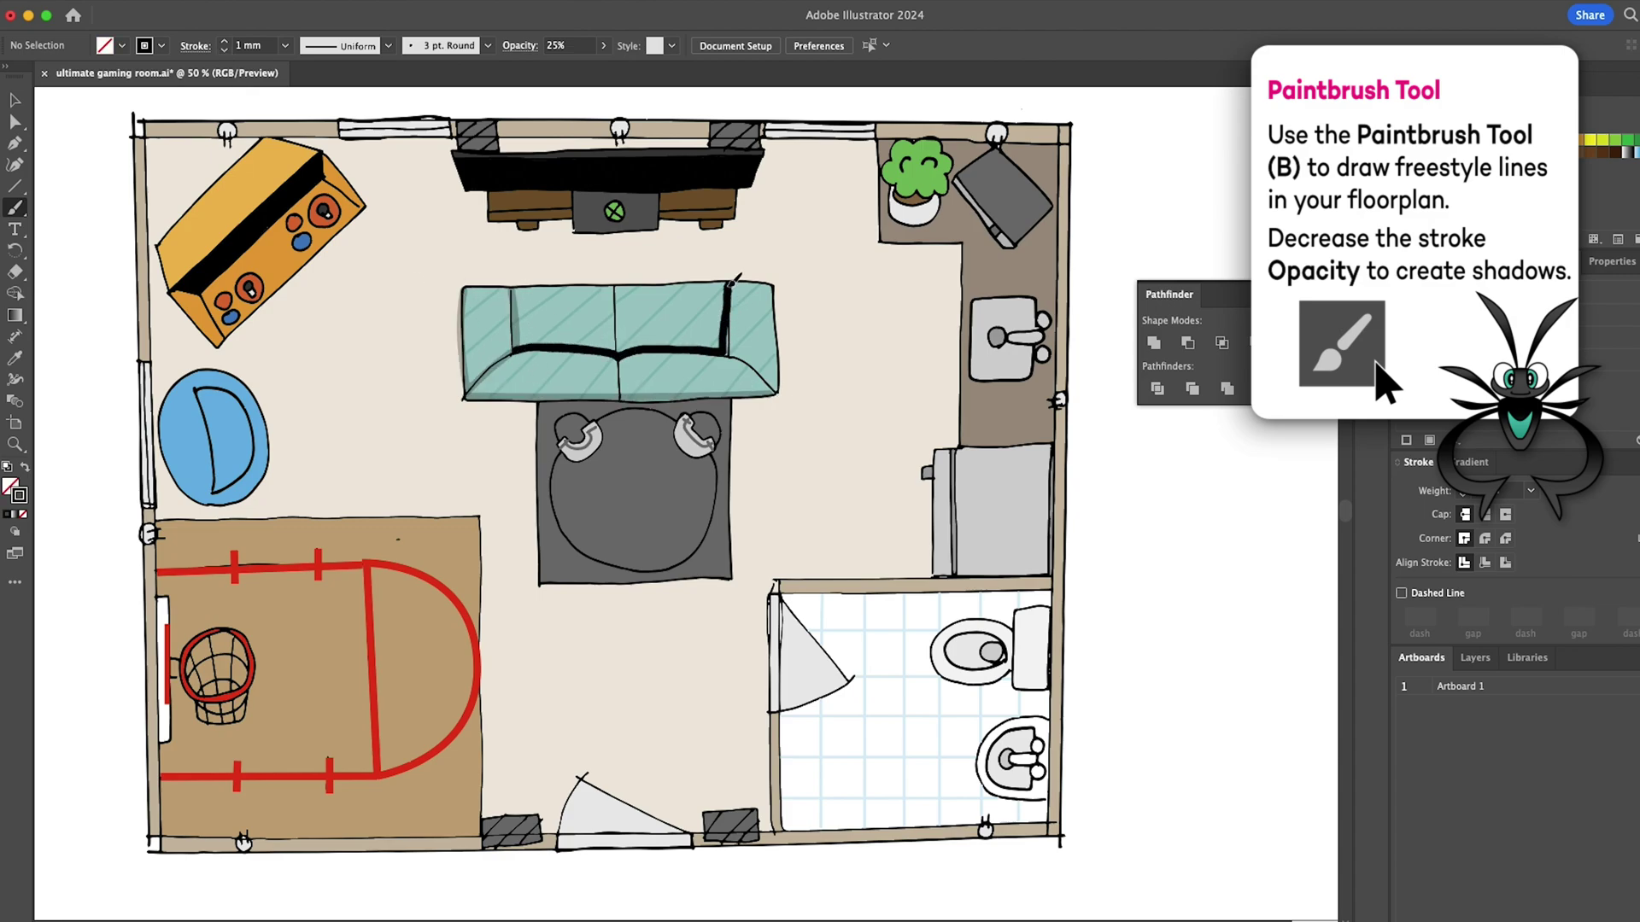
{"action": "left_click_drag", "start_coordinate": [611, 288], "coordinate": [621, 372]}
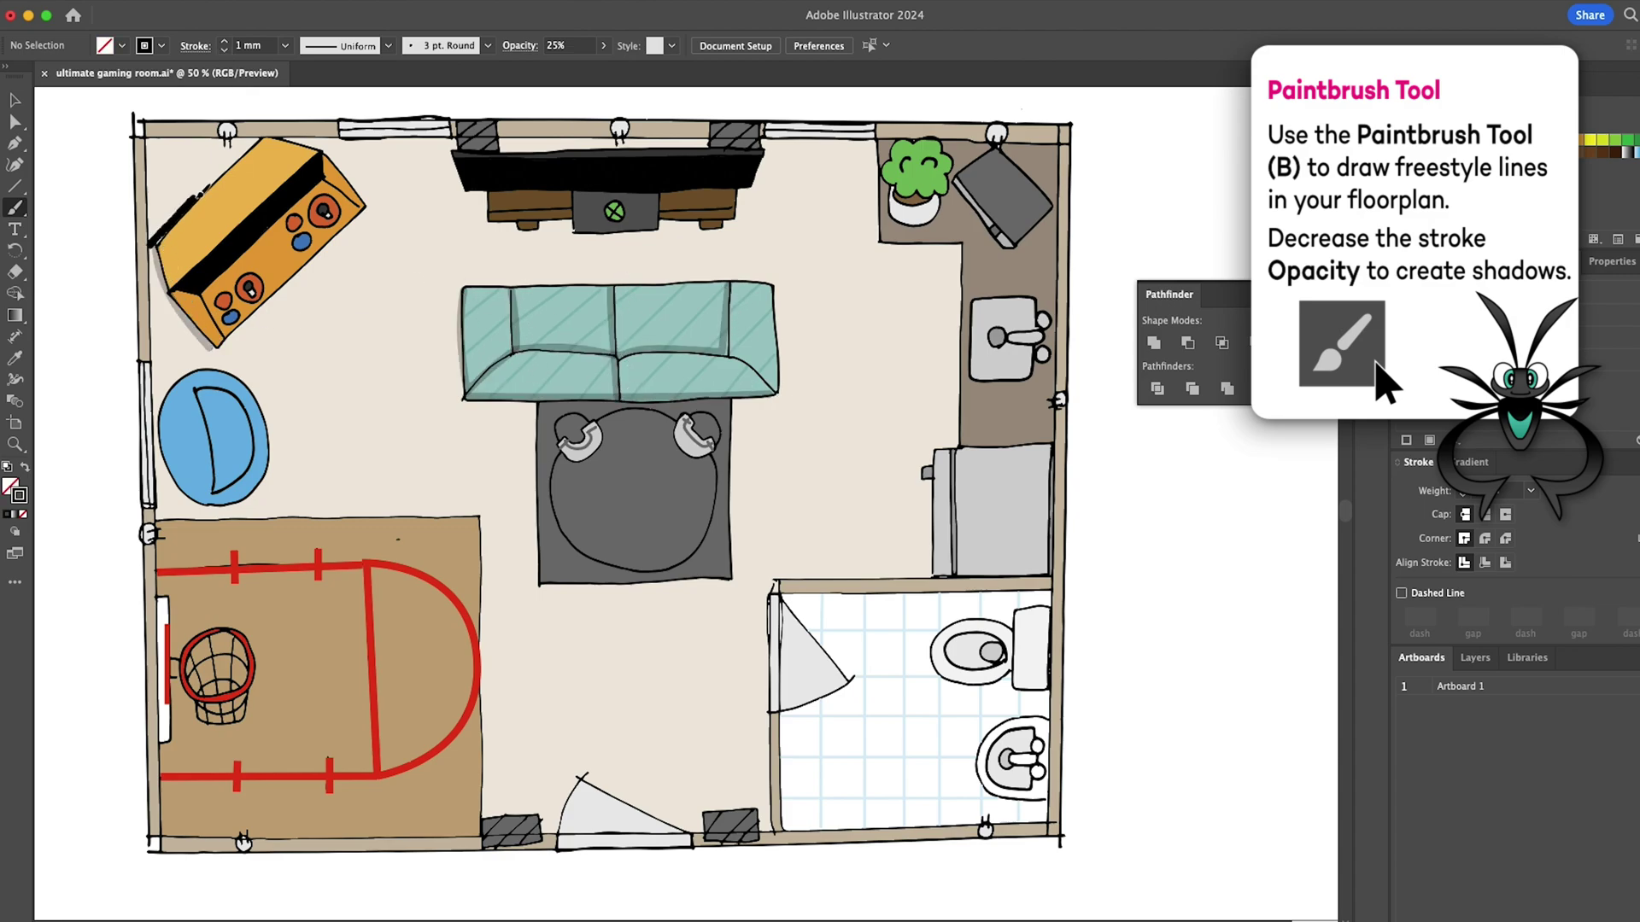
Paint shadows around the orange arcade machine and the blue chair with the same 25% opacity brush.
{"action": "left_click_drag", "start_coordinate": [208, 186], "coordinate": [255, 144]}
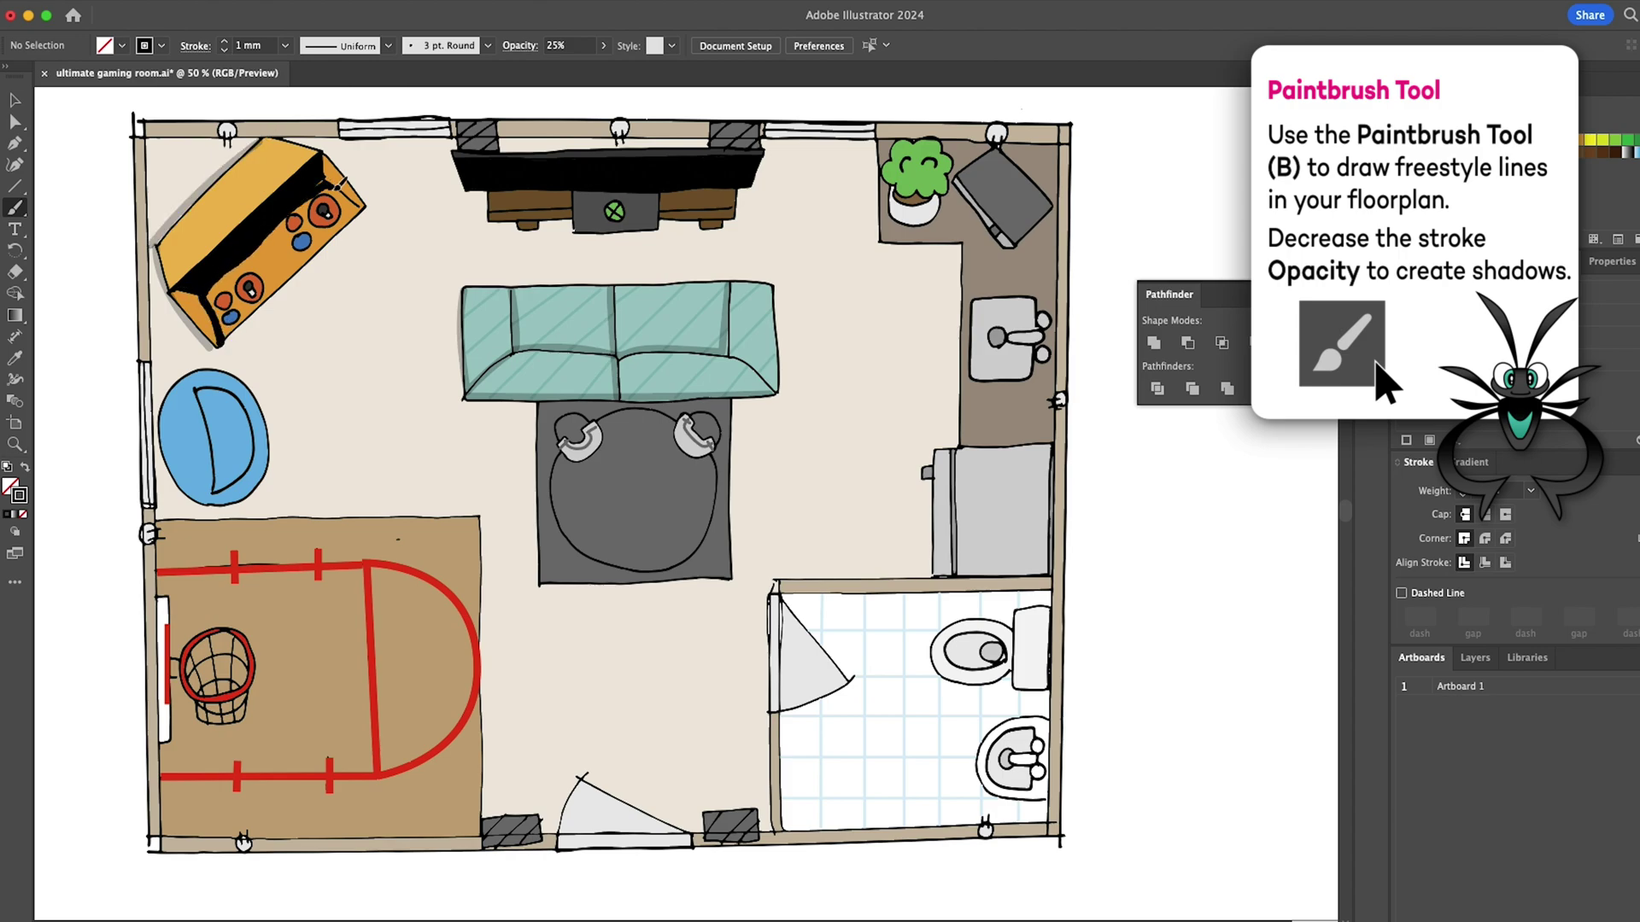
{"action": "left_click_drag", "start_coordinate": [338, 182], "coordinate": [363, 244]}
{"action": "mouse_move", "coordinate": [184, 494]}
{"action": "left_mouse_down"}
{"action": "mouse_move", "coordinate": [164, 416]}
{"action": "mouse_move", "coordinate": [211, 492]}
{"action": "mouse_move", "coordinate": [204, 400]}
{"action": "mouse_move", "coordinate": [218, 387]}
{"action": "mouse_move", "coordinate": [256, 439]}
{"action": "left_mouse_up"}
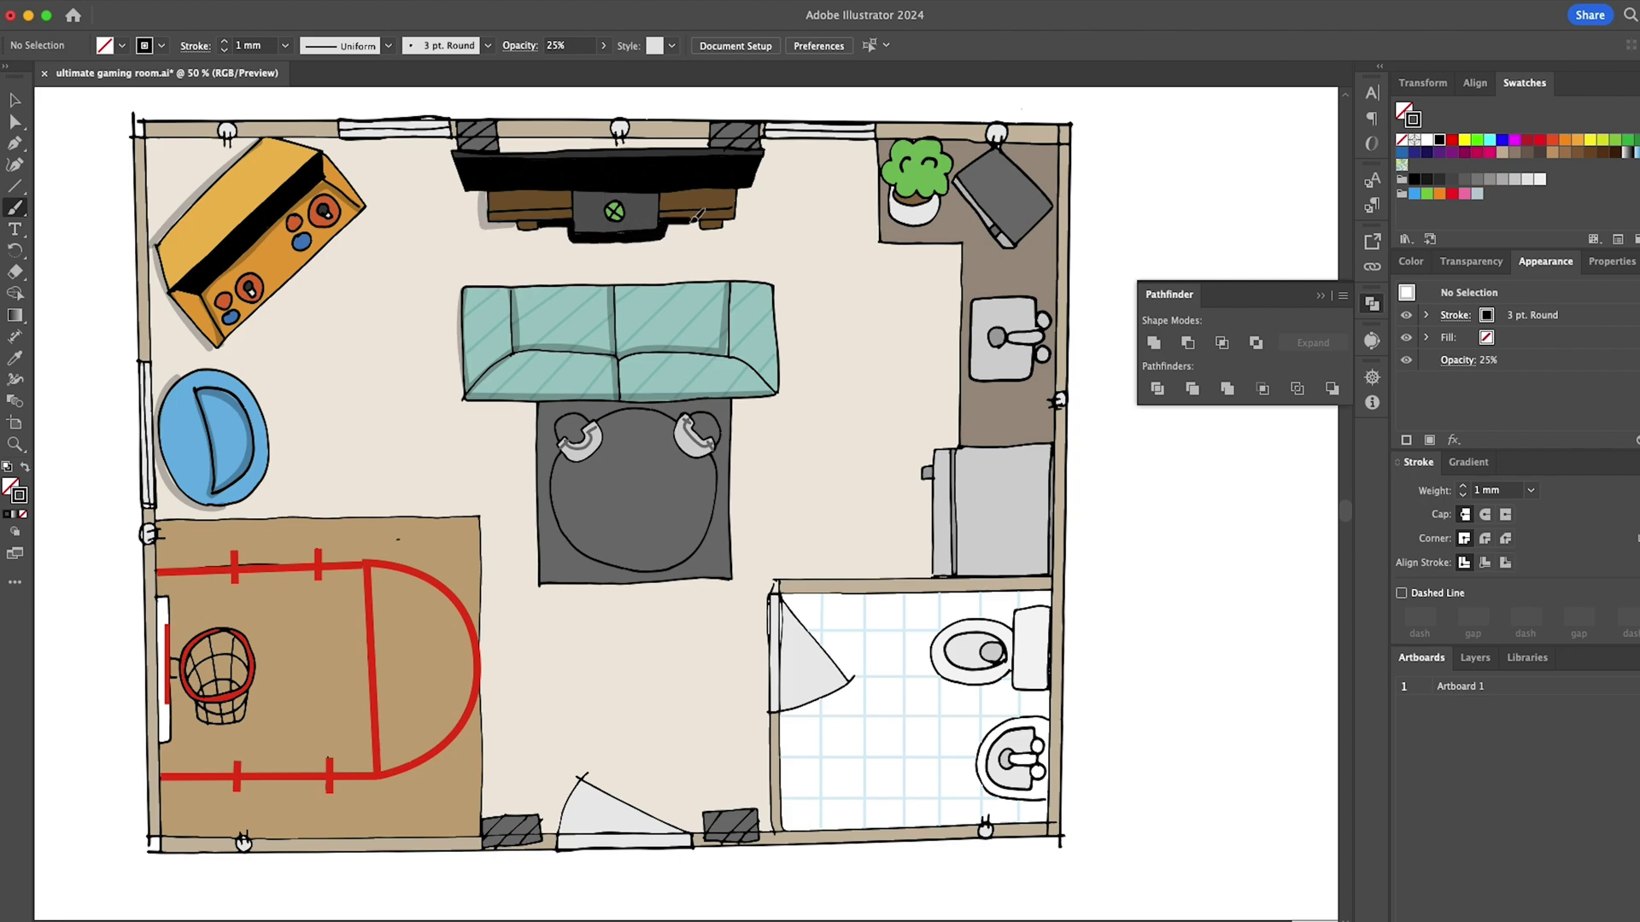
Paint shadows around the TV stand and along the sofa's outer left and lower edges.
{"action": "left_click_drag", "start_coordinate": [696, 217], "coordinate": [698, 218]}
{"action": "left_click_drag", "start_coordinate": [740, 224], "coordinate": [748, 184]}
{"action": "left_click_drag", "start_coordinate": [510, 140], "coordinate": [507, 142]}
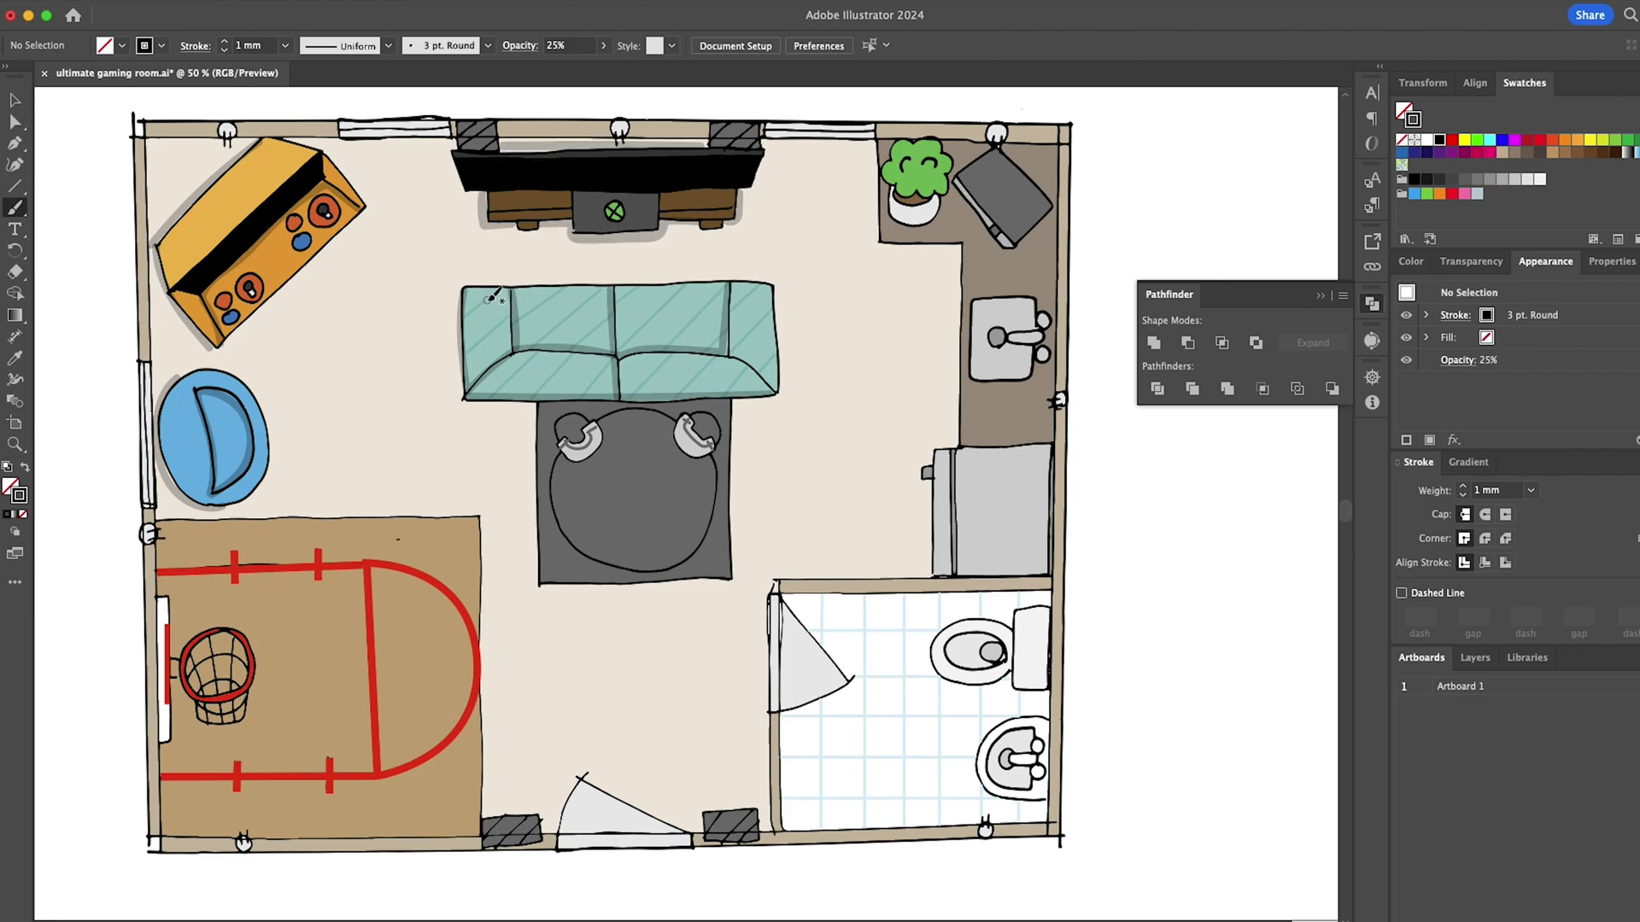
{"action": "left_click_drag", "start_coordinate": [575, 400], "coordinate": [780, 395]}
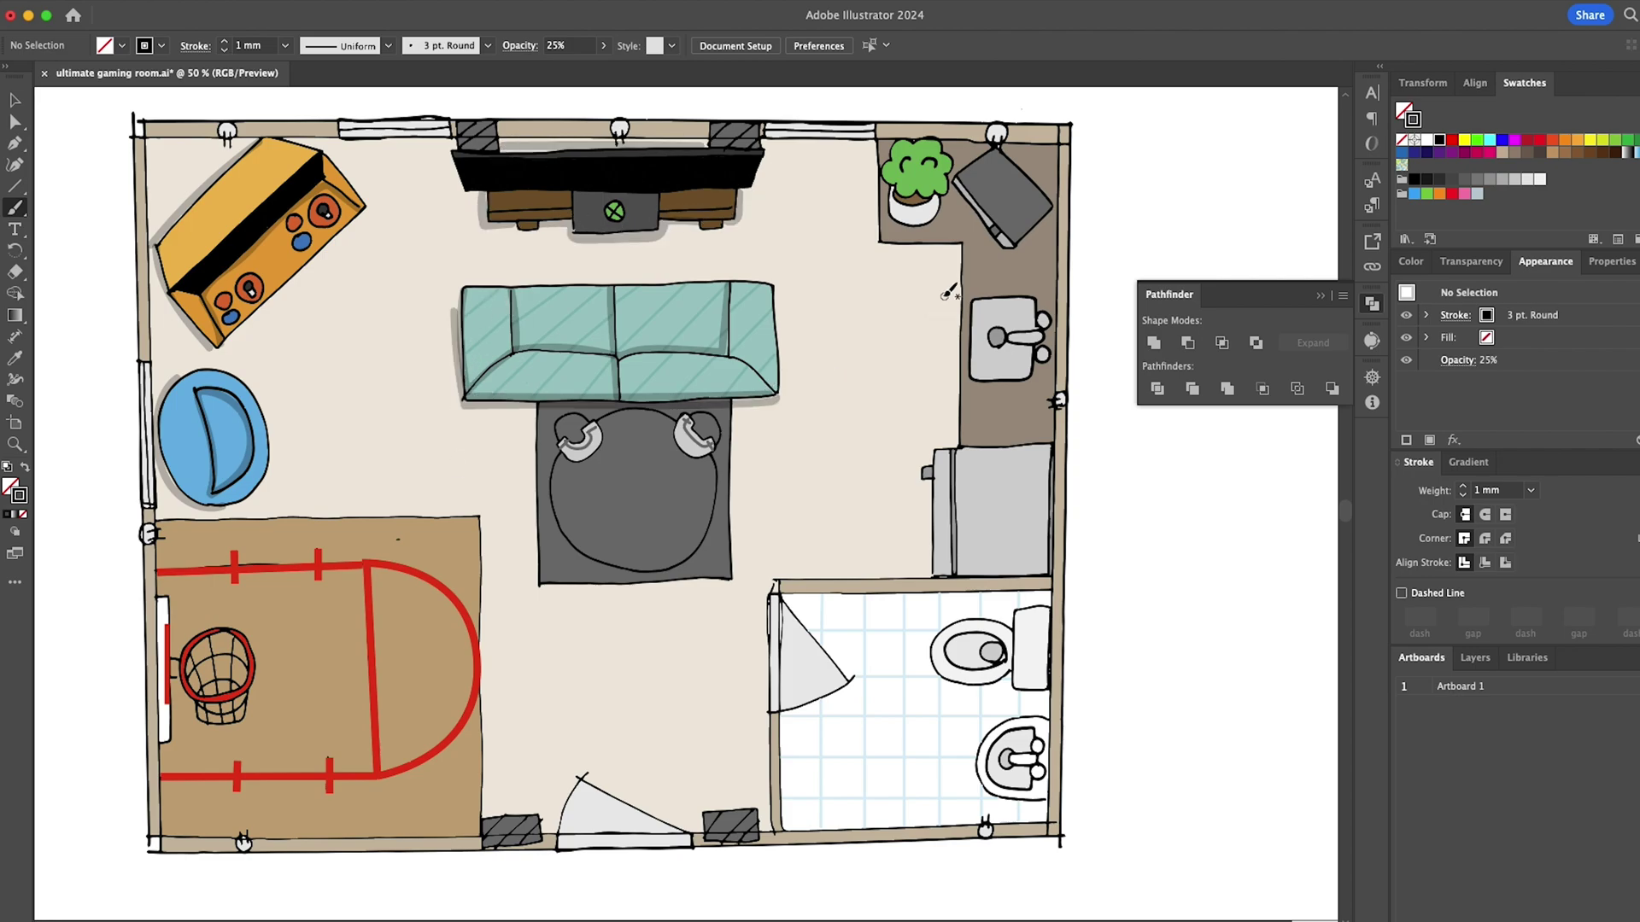
Paint 2 mm shadows along the kitchen counter's edge, the square piece below the sofa and the basketball backboard.
{"action": "mouse_move", "coordinate": [877, 139]}
{"action": "left_mouse_down"}
{"action": "mouse_move", "coordinate": [883, 220]}
{"action": "mouse_move", "coordinate": [957, 251]}
{"action": "mouse_move", "coordinate": [957, 439]}
{"action": "left_mouse_up"}
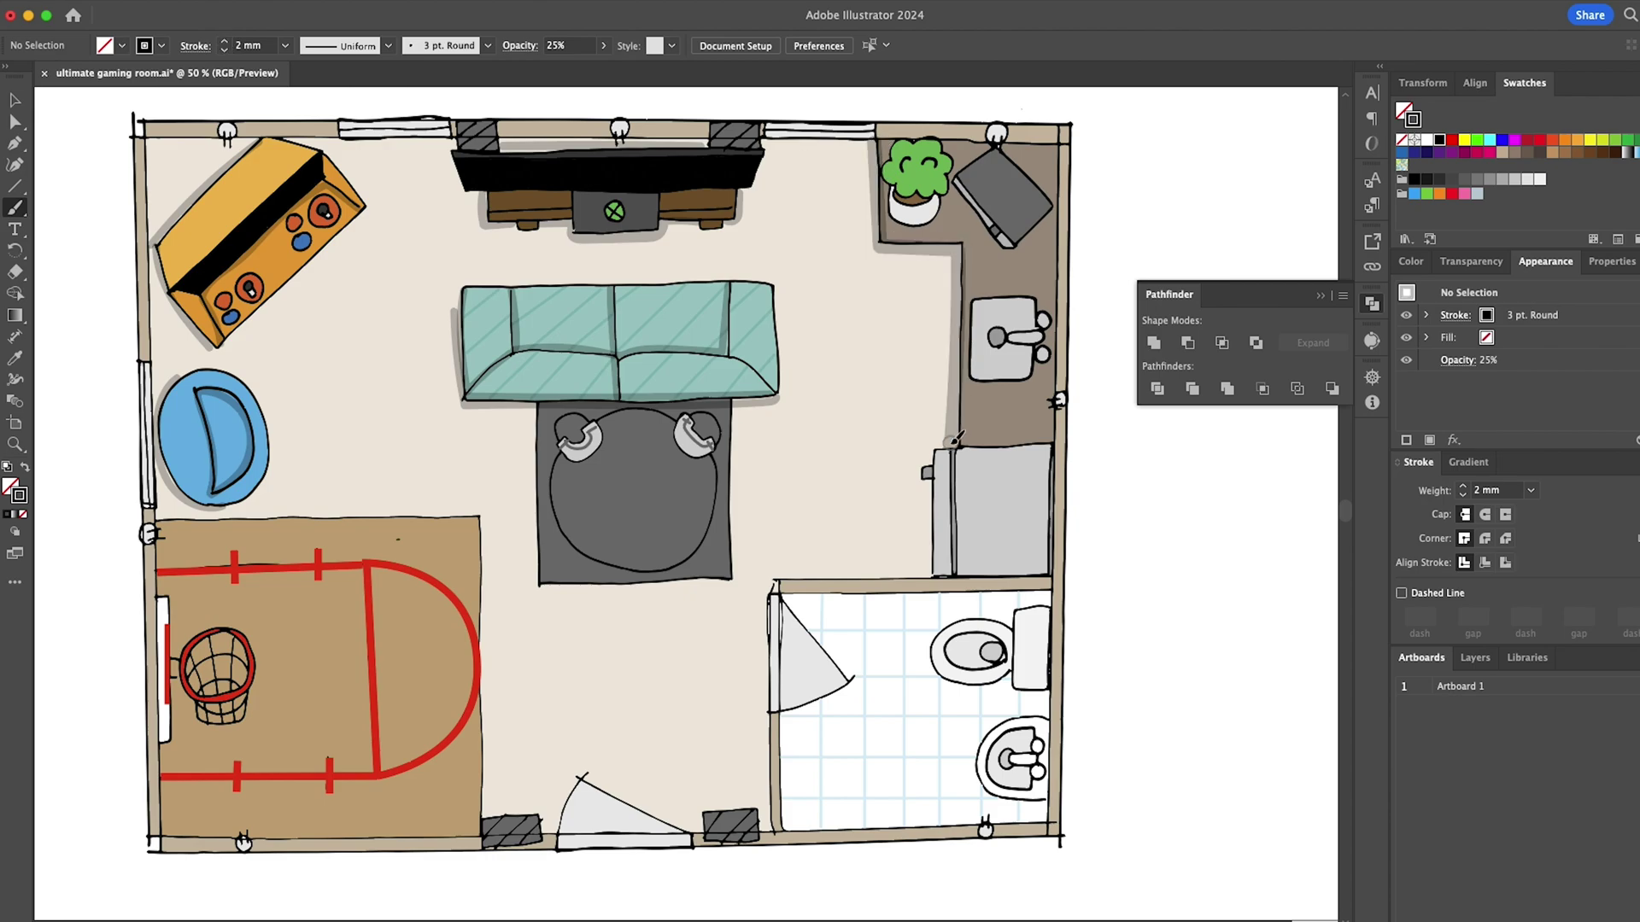
{"action": "scroll", "coordinate": [888, 574], "scroll_direction": "down", "scroll_amount": 1}
{"action": "mouse_move", "coordinate": [539, 580]}
{"action": "left_mouse_down"}
{"action": "mouse_move", "coordinate": [676, 574]}
{"action": "mouse_move", "coordinate": [541, 538]}
{"action": "mouse_move", "coordinate": [532, 396]}
{"action": "left_mouse_up"}
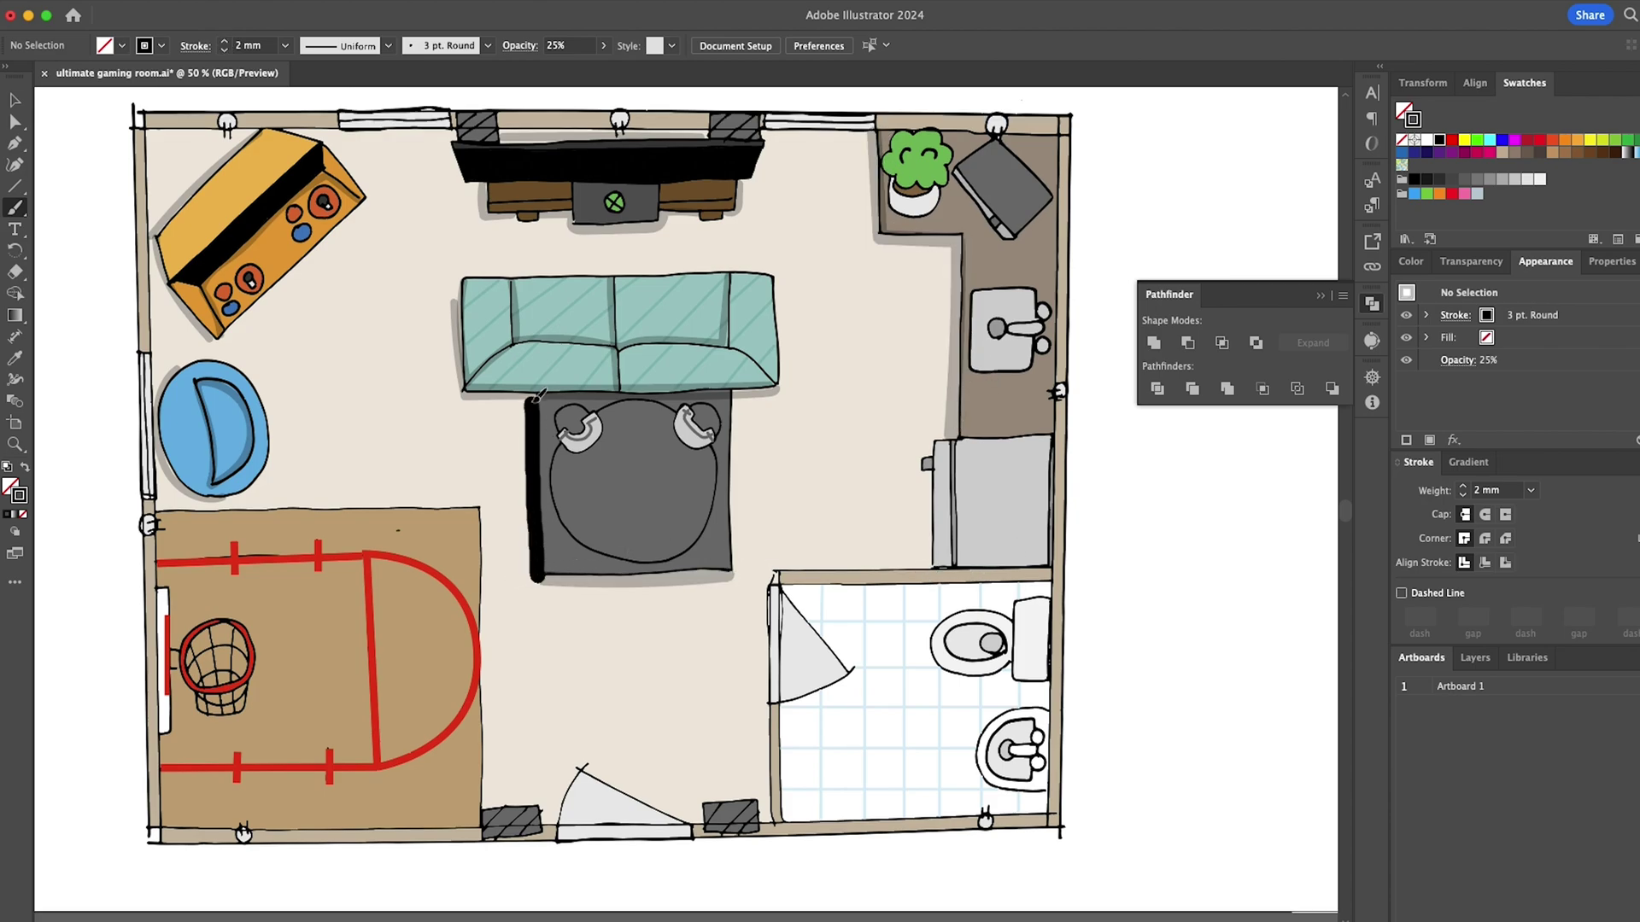
{"action": "scroll", "coordinate": [478, 427], "scroll_direction": "down", "scroll_amount": 1}
{"action": "left_click_drag", "start_coordinate": [169, 716], "coordinate": [167, 553]}
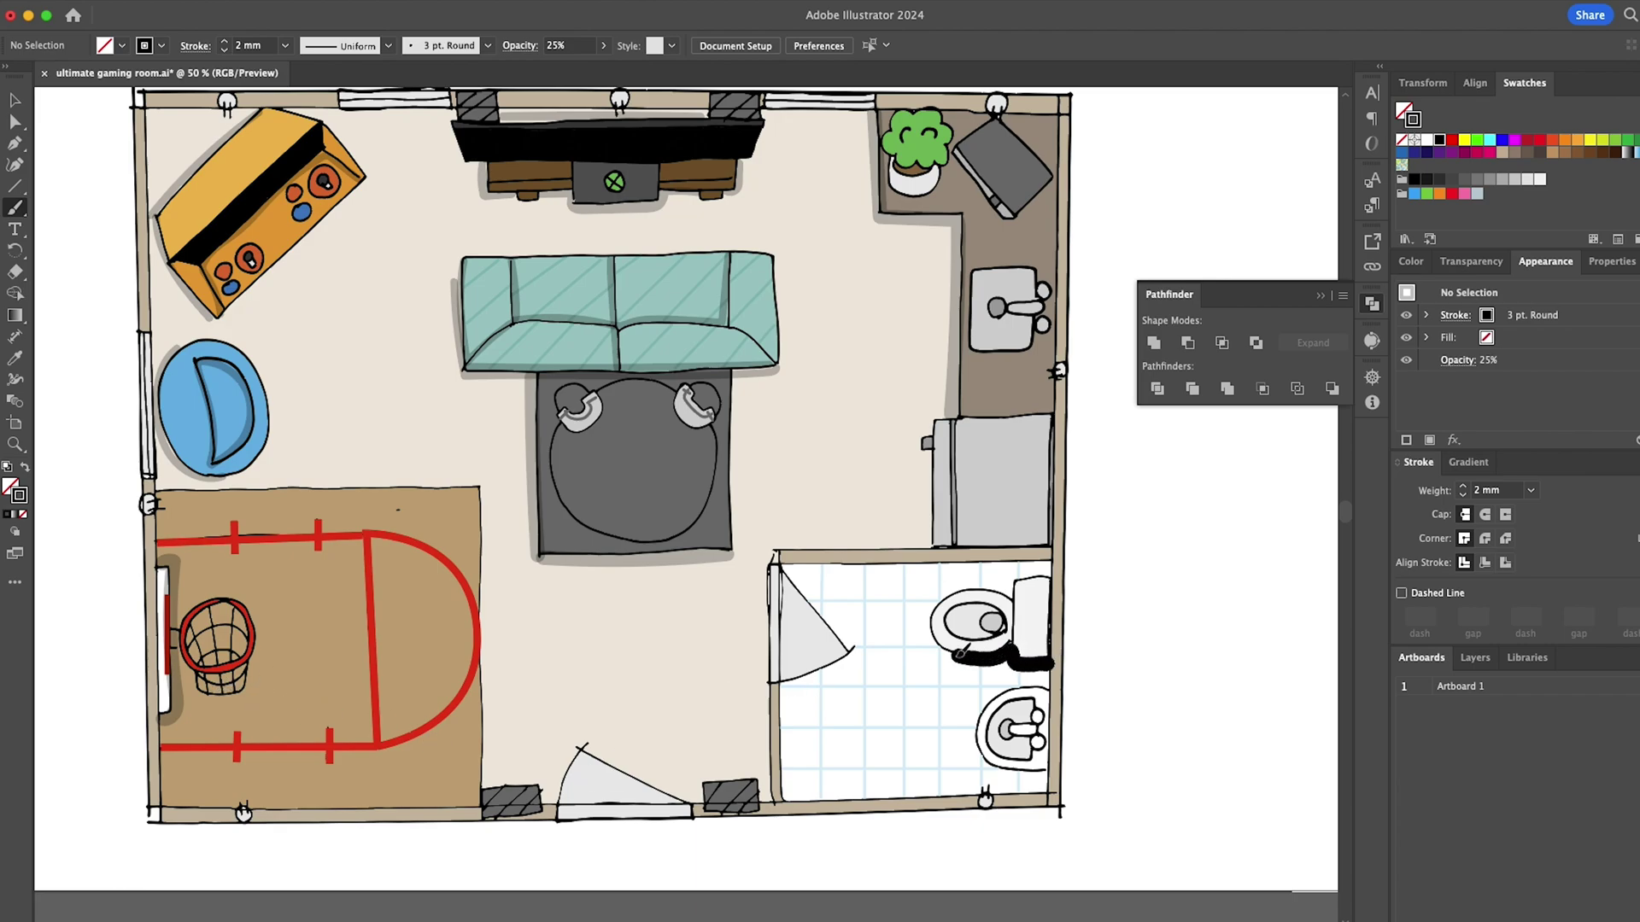
Paint 2 mm shadows around the toilet and the bathroom sink.
{"action": "mouse_move", "coordinate": [958, 655]}
{"action": "left_mouse_down"}
{"action": "mouse_move", "coordinate": [948, 592]}
{"action": "mouse_move", "coordinate": [1051, 575]}
{"action": "left_mouse_up"}
{"action": "mouse_move", "coordinate": [1046, 775]}
{"action": "left_mouse_down"}
{"action": "mouse_move", "coordinate": [979, 714]}
{"action": "mouse_move", "coordinate": [1048, 686]}
{"action": "left_mouse_up"}
{"action": "scroll", "coordinate": [976, 590], "scroll_direction": "up", "scroll_amount": 1}
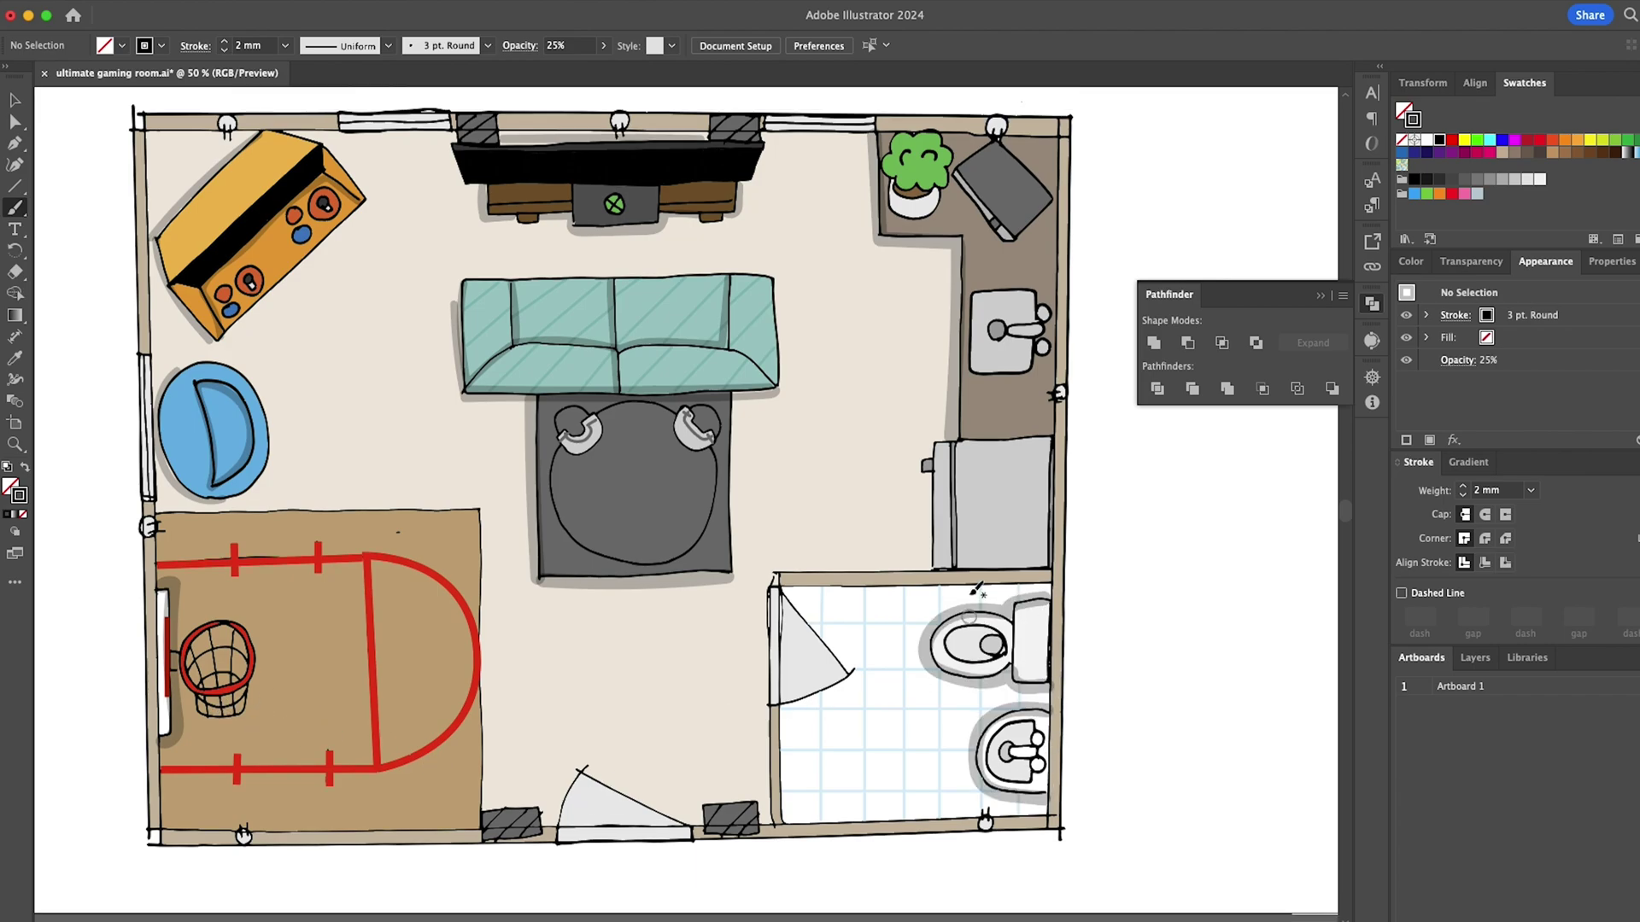
Reduce the stroke weight of the toilet and bathroom sink shadows to 1 mm.
{"action": "key", "text": "v"}
{"action": "left_click", "coordinate": [975, 745]}
{"action": "left_click", "coordinate": [926, 655], "text": "shift"}
{"action": "left_click", "coordinate": [1463, 494]}
{"action": "scroll", "coordinate": [1145, 504], "scroll_direction": "down", "scroll_amount": 1}
{"action": "left_click", "coordinate": [1146, 505]}
Paint 1 mm shadow strokes on the bathroom door and the entrance door.
{"action": "key", "text": "b"}
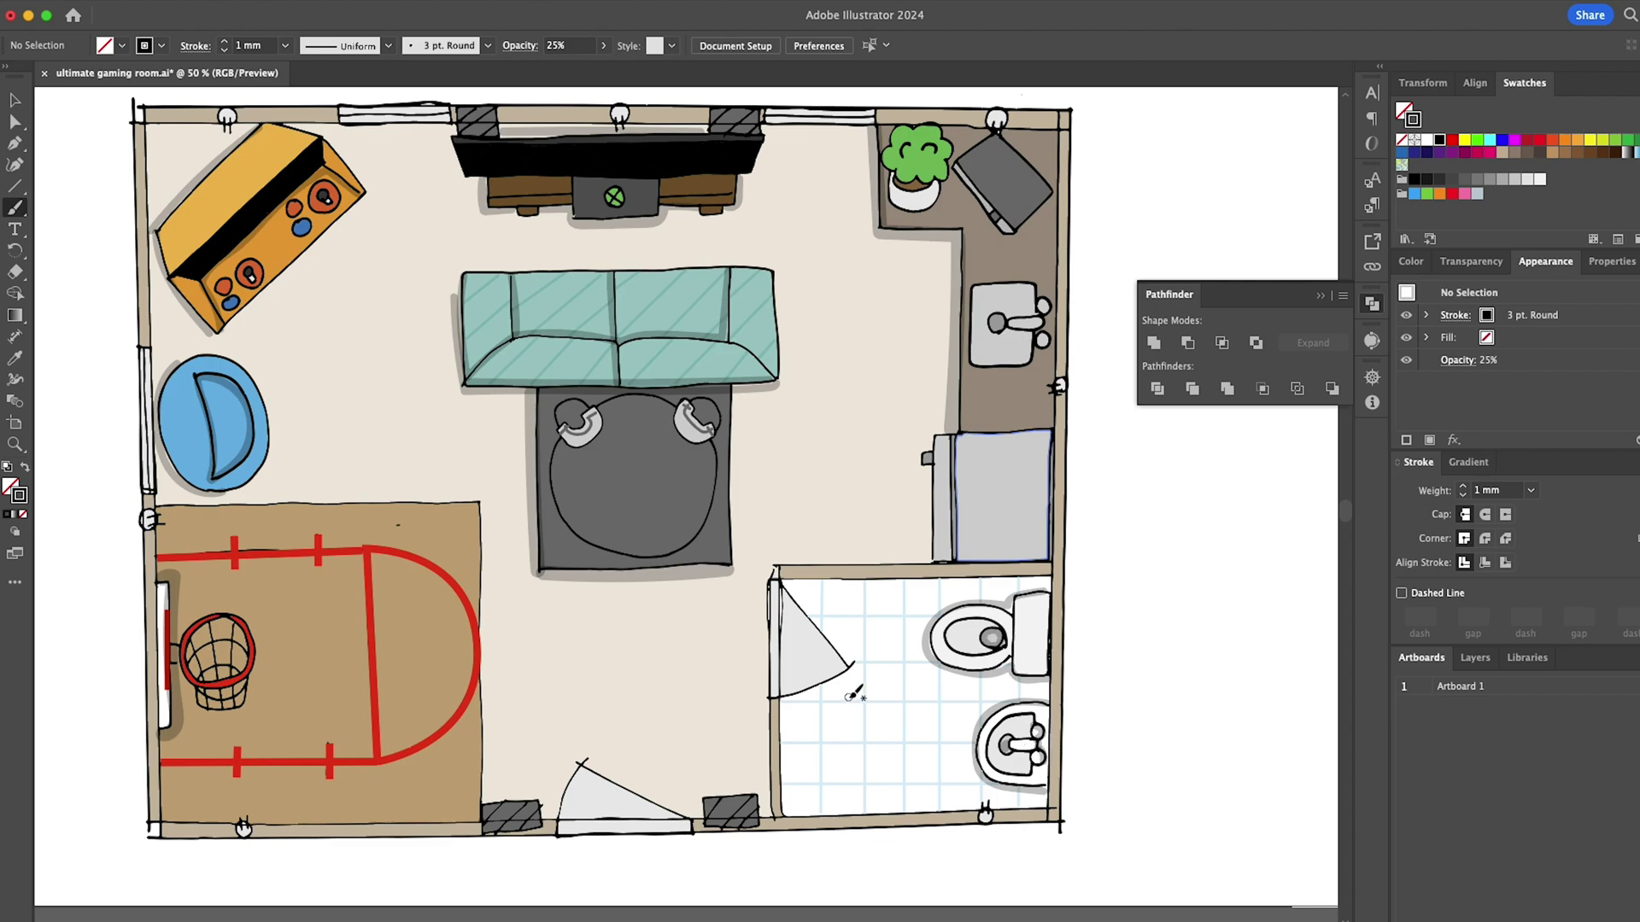
{"action": "scroll", "coordinate": [849, 698], "scroll_direction": "left", "scroll_amount": 1}
{"action": "left_click_drag", "start_coordinate": [843, 671], "coordinate": [831, 654]}
{"action": "left_click_drag", "start_coordinate": [587, 771], "coordinate": [675, 815]}
{"action": "scroll", "coordinate": [647, 673], "scroll_direction": "up", "scroll_amount": 1}
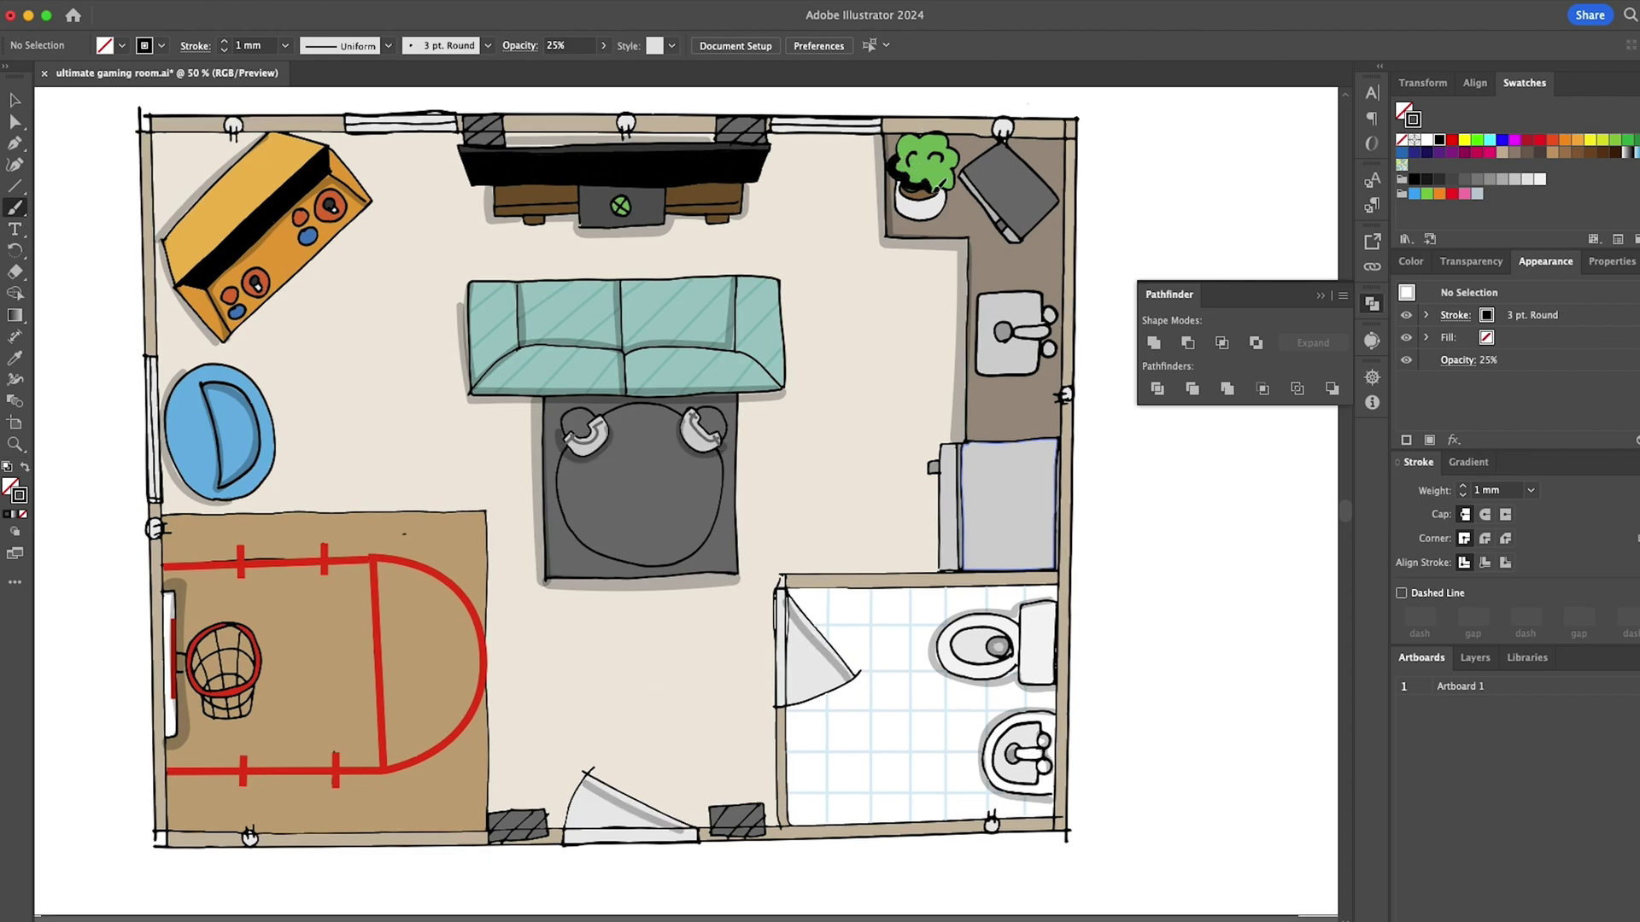
Paint 1 mm shadow strokes on the kitchen sink, its faucet and the refrigerator's handle.
{"action": "key", "text": "super+z"}
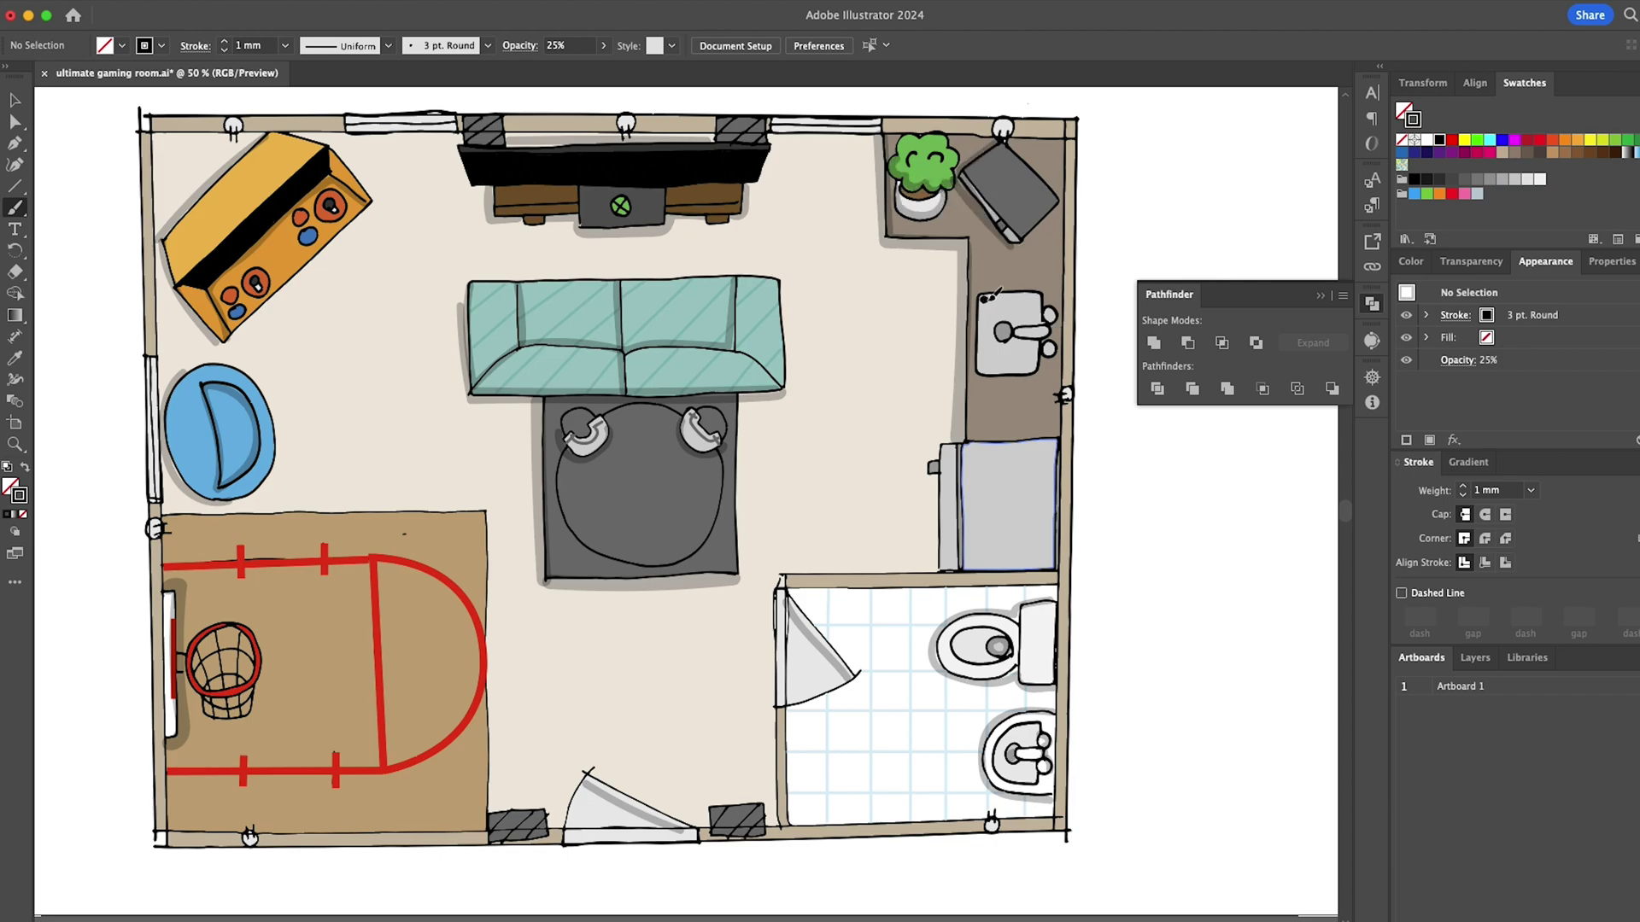
{"action": "key", "text": "super+z"}
{"action": "left_click_drag", "start_coordinate": [1050, 314], "coordinate": [1016, 328]}
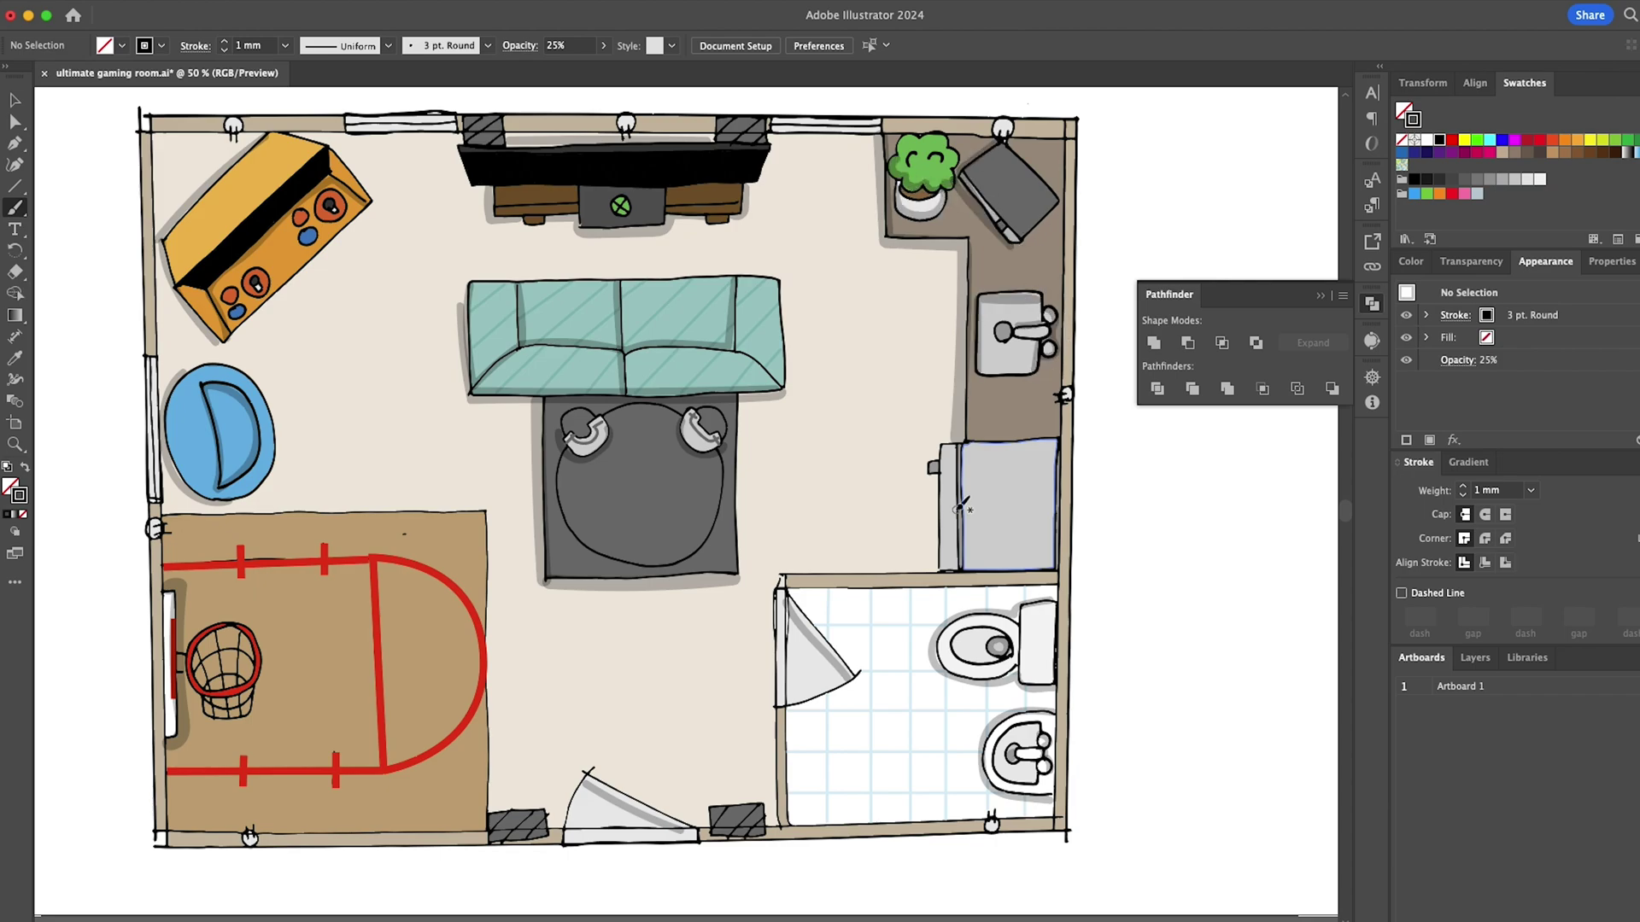
{"action": "left_click_drag", "start_coordinate": [932, 460], "coordinate": [937, 457]}
{"action": "scroll", "coordinate": [944, 487], "scroll_direction": "left", "scroll_amount": 1}
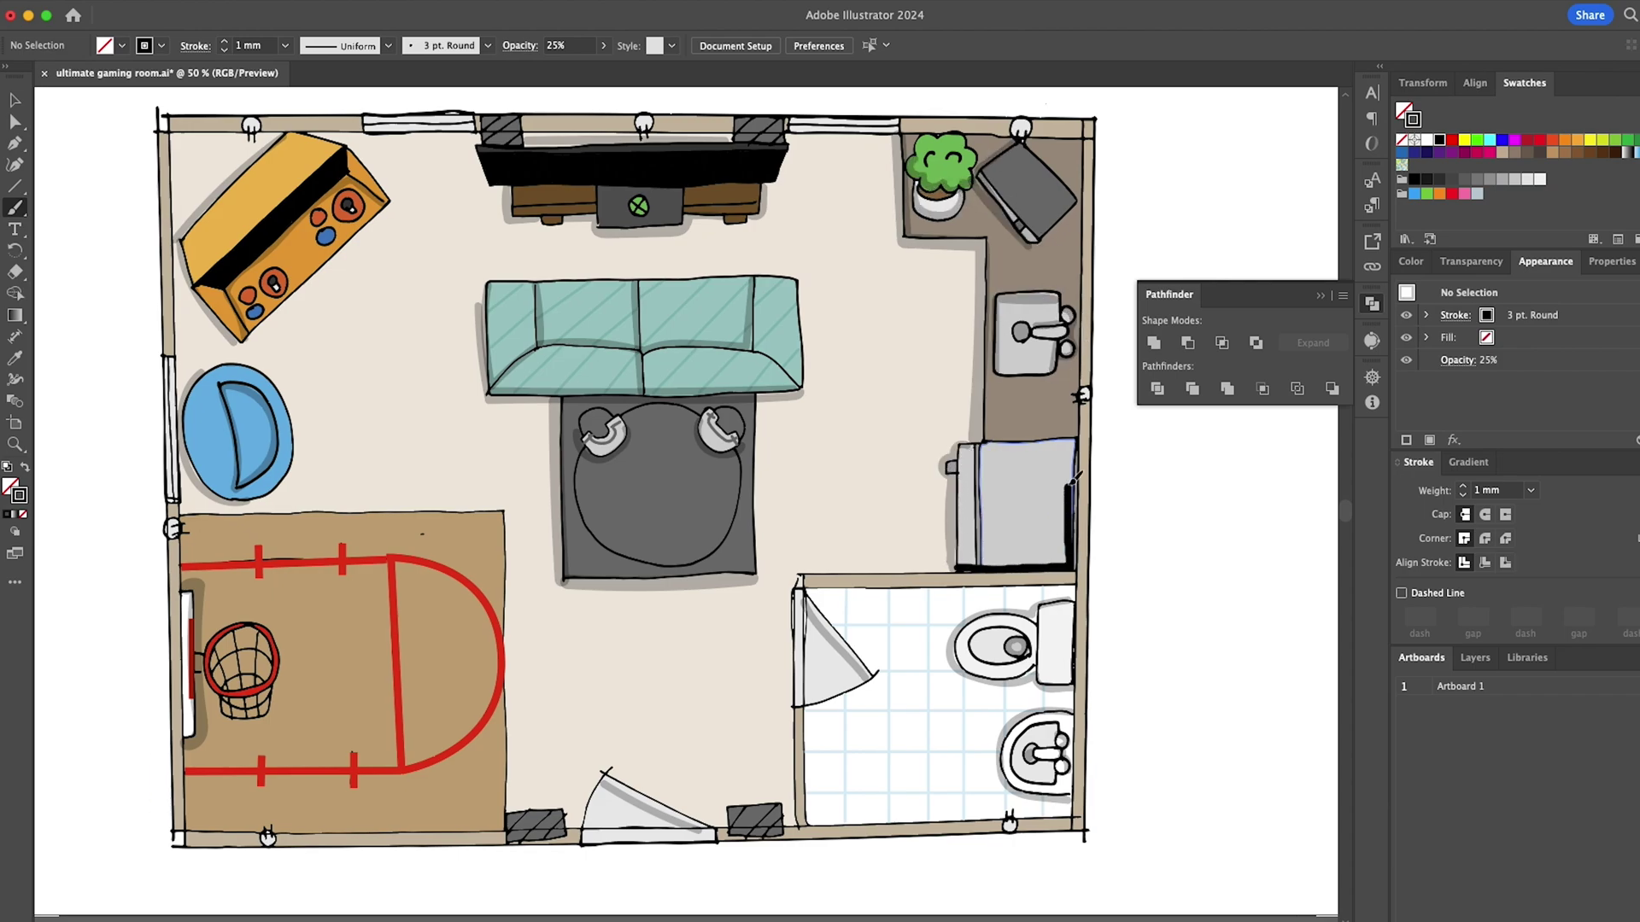
Undo the last refrigerator shading and paint gray 1 mm bars at 100% opacity on the bathroom's upper and lower walls.
{"action": "key", "text": "super+z"}
{"action": "key", "text": "super+z"}
{"action": "left_click", "coordinate": [1476, 178]}
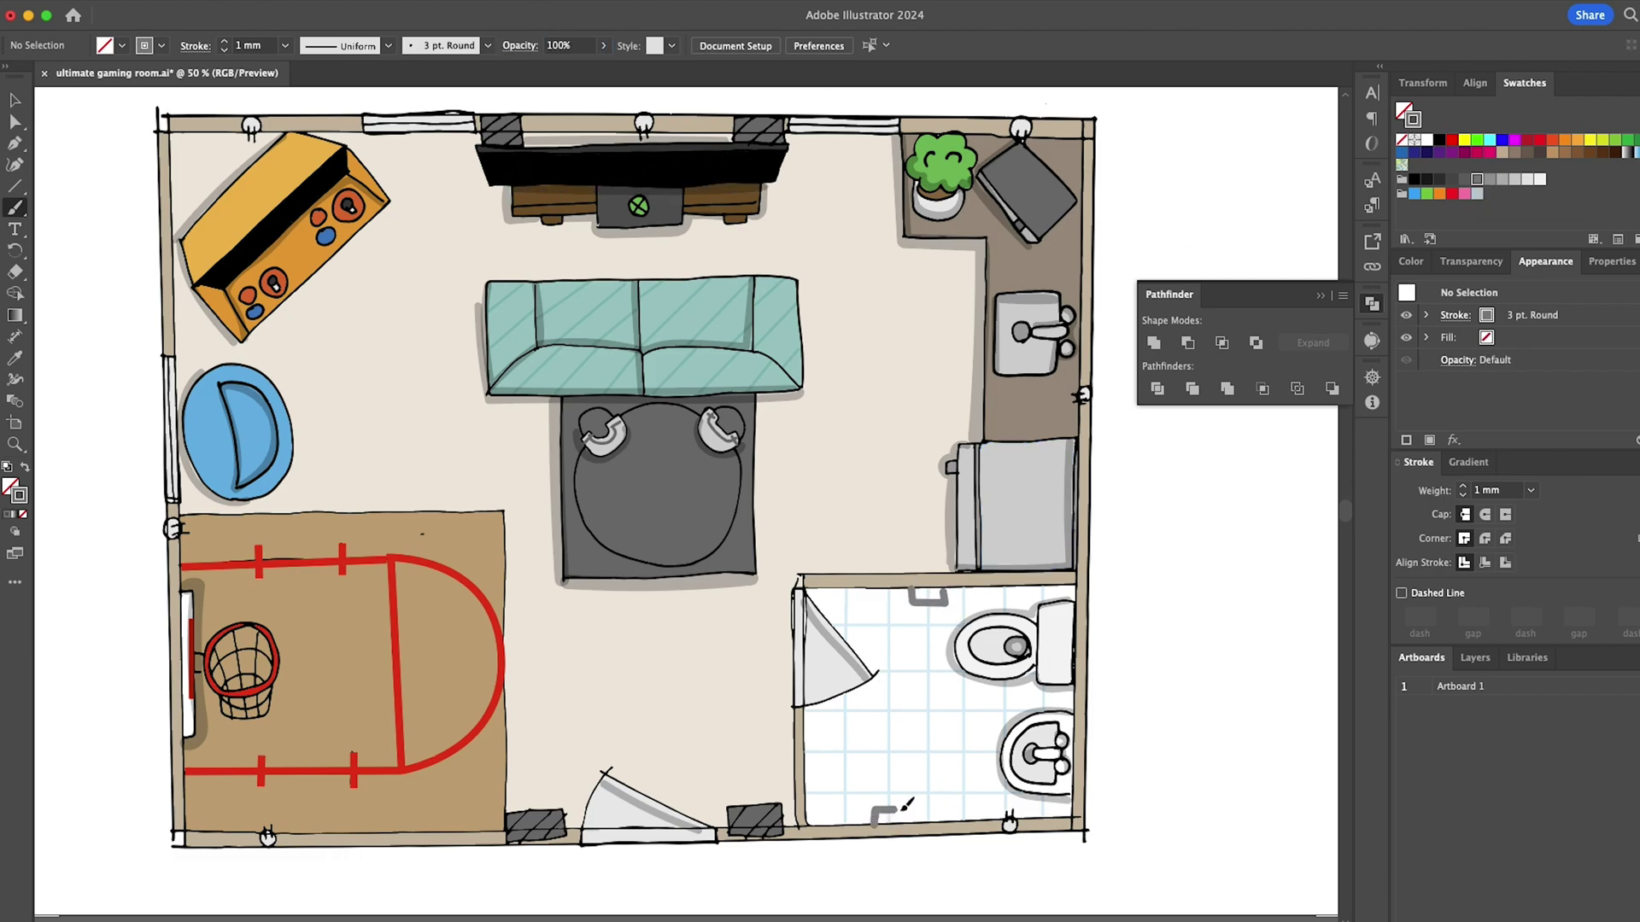
Draw a circle on the court's free-throw line with a black outline and orange fill, and scale it to about 74 px.
{"action": "key", "text": "l"}
{"action": "left_click_drag", "start_coordinate": [354, 631], "coordinate": [446, 723]}
{"action": "left_click", "coordinate": [161, 45]}
{"action": "left_click", "coordinate": [50, 75]}
{"action": "left_click", "coordinate": [122, 45]}
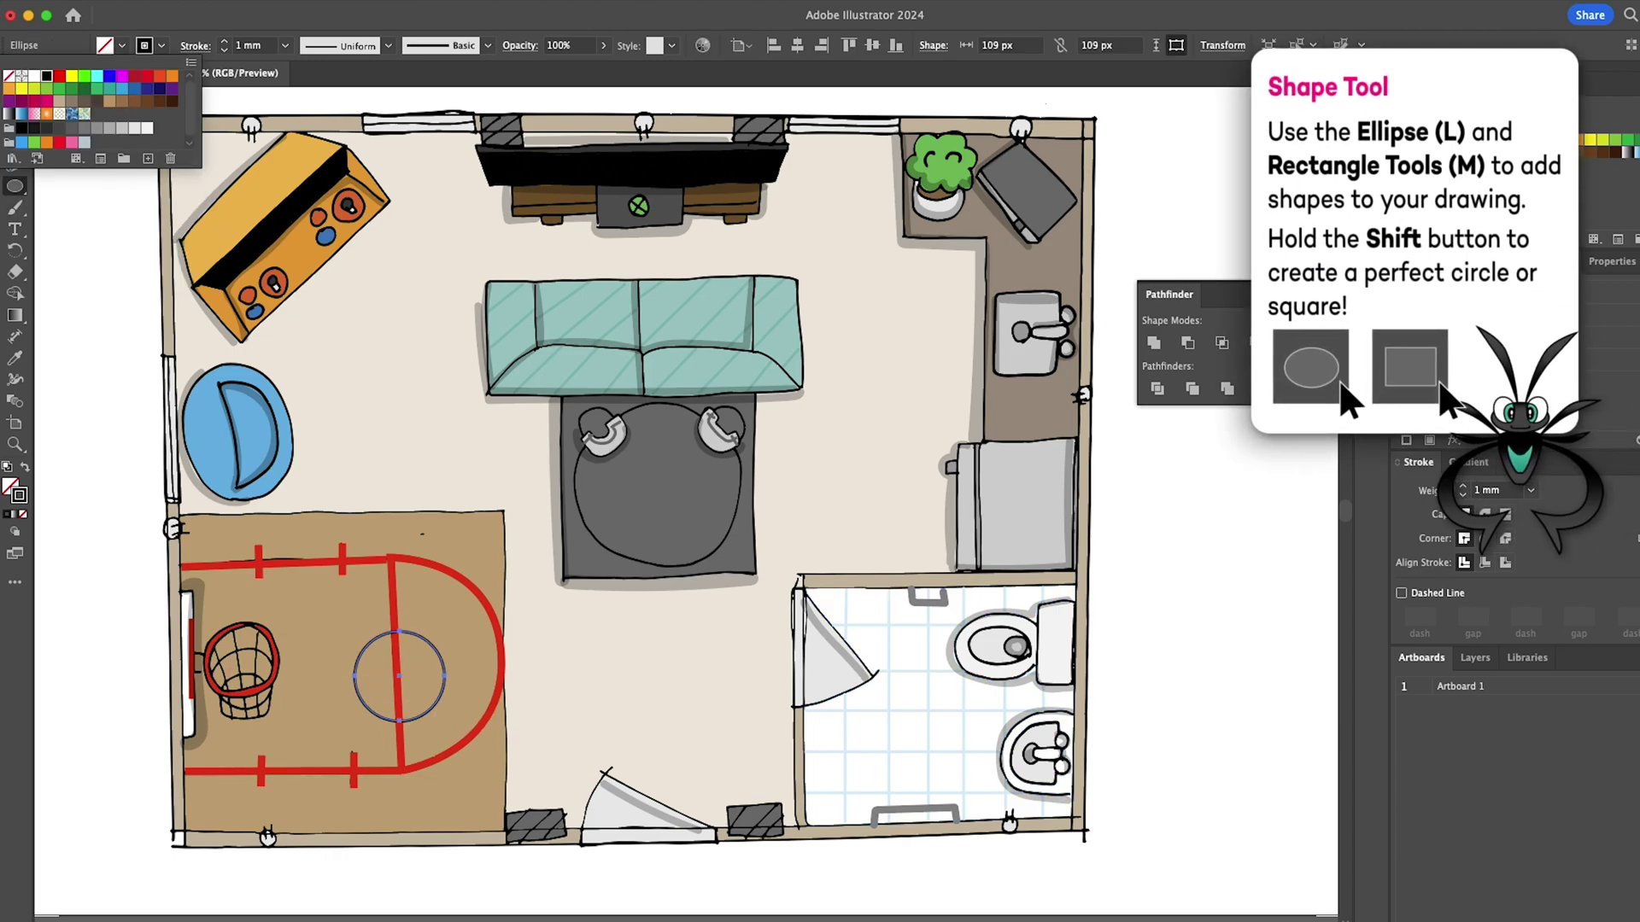
{"action": "left_click", "coordinate": [178, 75]}
{"action": "key", "text": "v"}
{"action": "left_click_drag", "start_coordinate": [400, 631], "coordinate": [400, 661]}
Paint black curved seam lines across the orange circle to make it a basketball.
{"action": "scroll", "coordinate": [396, 789], "scroll_direction": "up", "scroll_amount": 2}
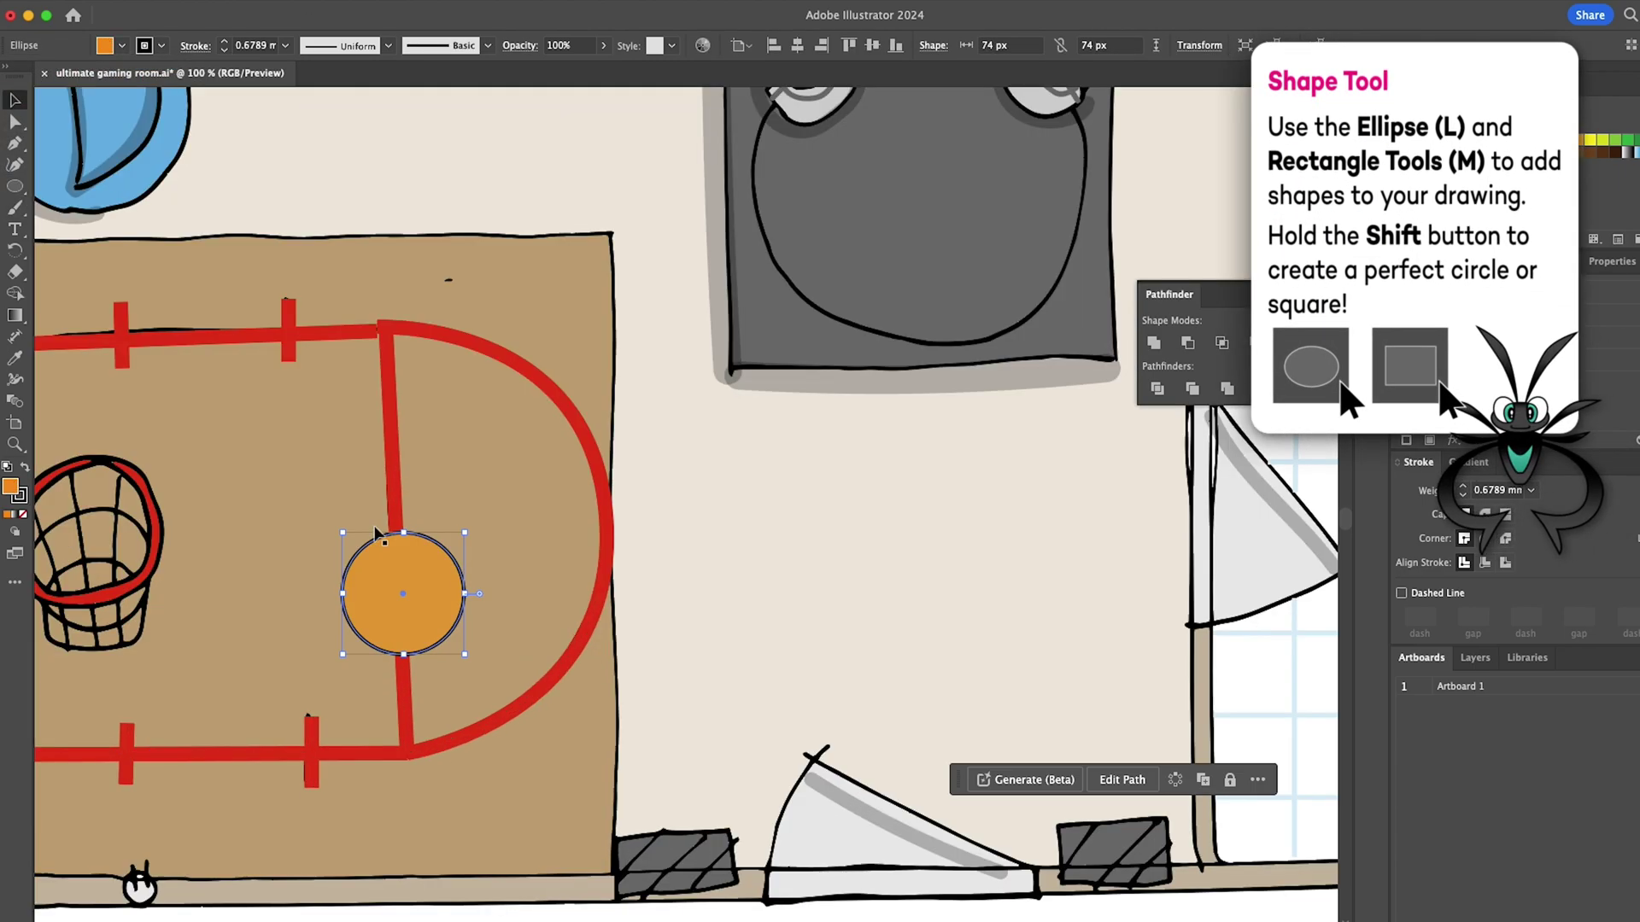
{"action": "key", "text": "b"}
{"action": "mouse_move", "coordinate": [365, 547]}
{"action": "left_mouse_down"}
{"action": "mouse_move", "coordinate": [396, 617]}
{"action": "mouse_move", "coordinate": [420, 558]}
{"action": "mouse_move", "coordinate": [455, 625]}
{"action": "mouse_move", "coordinate": [365, 593]}
{"action": "mouse_move", "coordinate": [453, 587]}
{"action": "left_mouse_up"}
{"action": "scroll", "coordinate": [452, 591], "scroll_direction": "down", "scroll_amount": 3}
{"action": "key", "text": "v"}
{"action": "left_click_drag", "start_coordinate": [400, 640], "coordinate": [453, 586]}
{"action": "left_click", "coordinate": [436, 694], "text": "shift"}
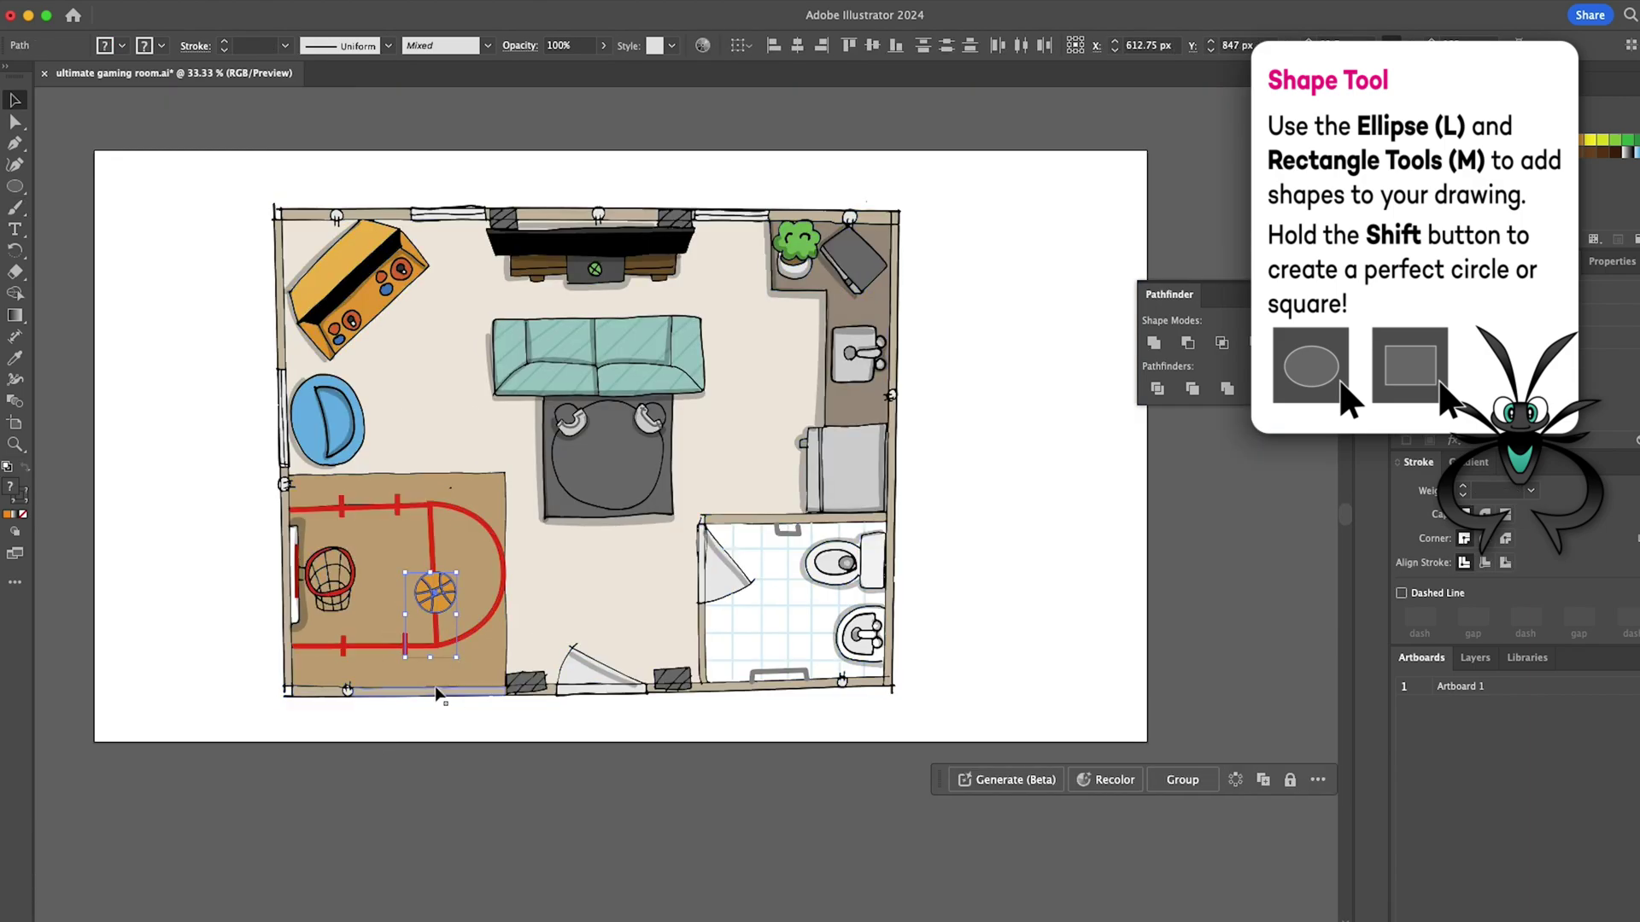
{"action": "left_click", "coordinate": [406, 636], "text": "shift"}
{"action": "left_click", "coordinate": [454, 722]}
Paint a shadow along the basketball's lower-left edge with the 1 mm brush.
{"action": "scroll", "coordinate": [459, 653], "scroll_direction": "up", "scroll_amount": 2}
{"action": "left_click", "coordinate": [739, 685]}
{"action": "left_click", "coordinate": [656, 781]}
{"action": "key", "text": "b"}
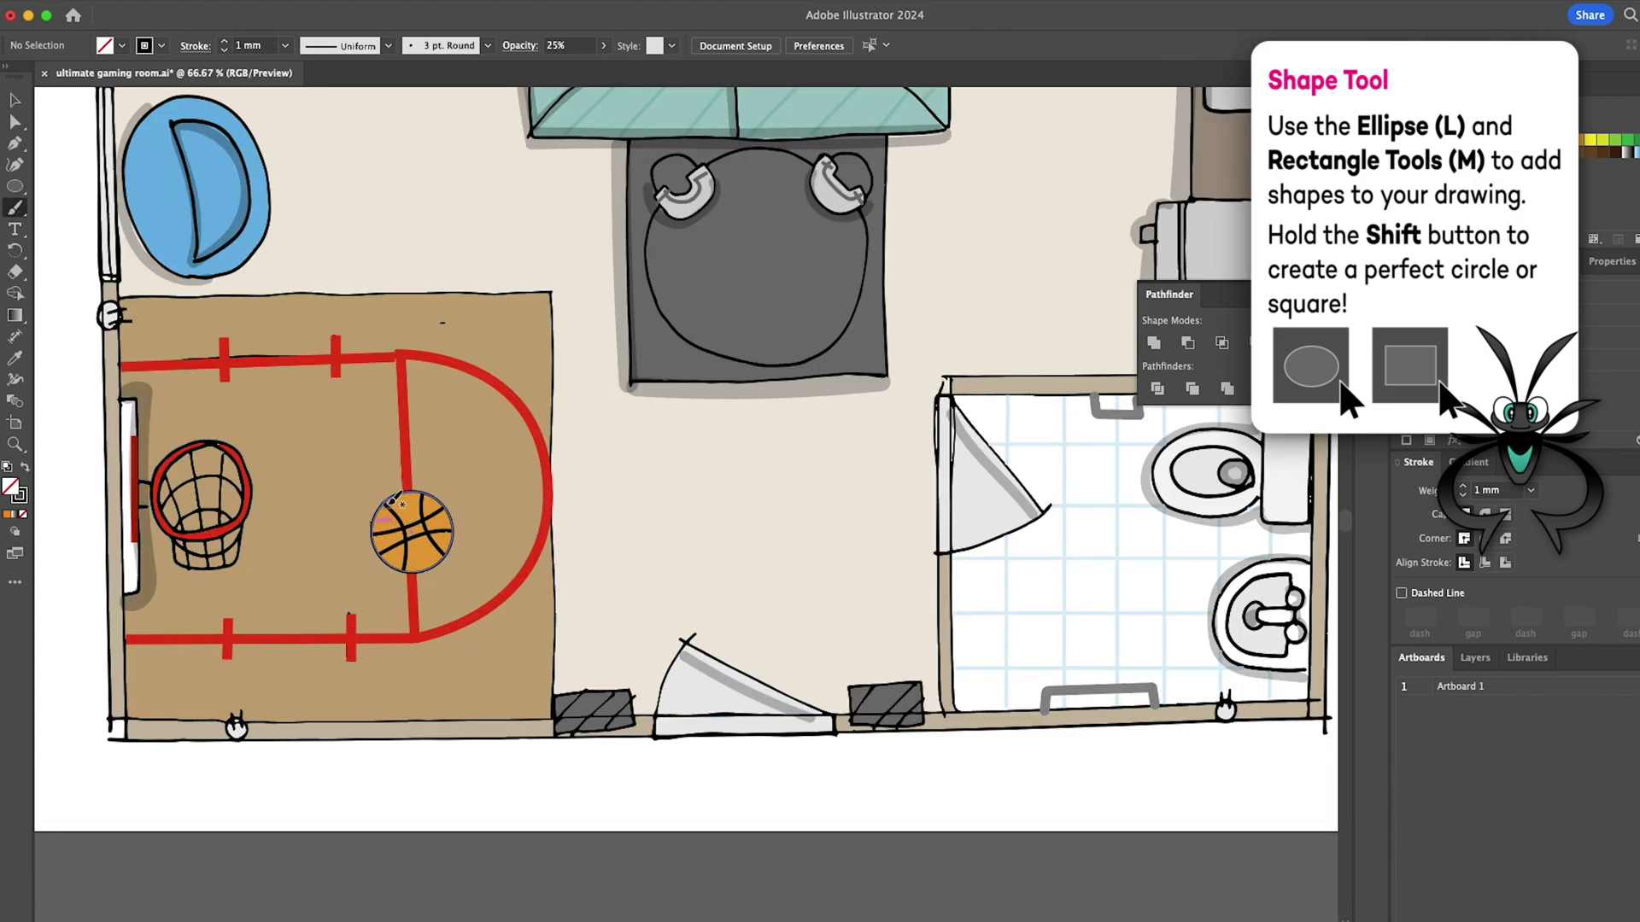
{"action": "left_click_drag", "start_coordinate": [372, 523], "coordinate": [371, 526]}
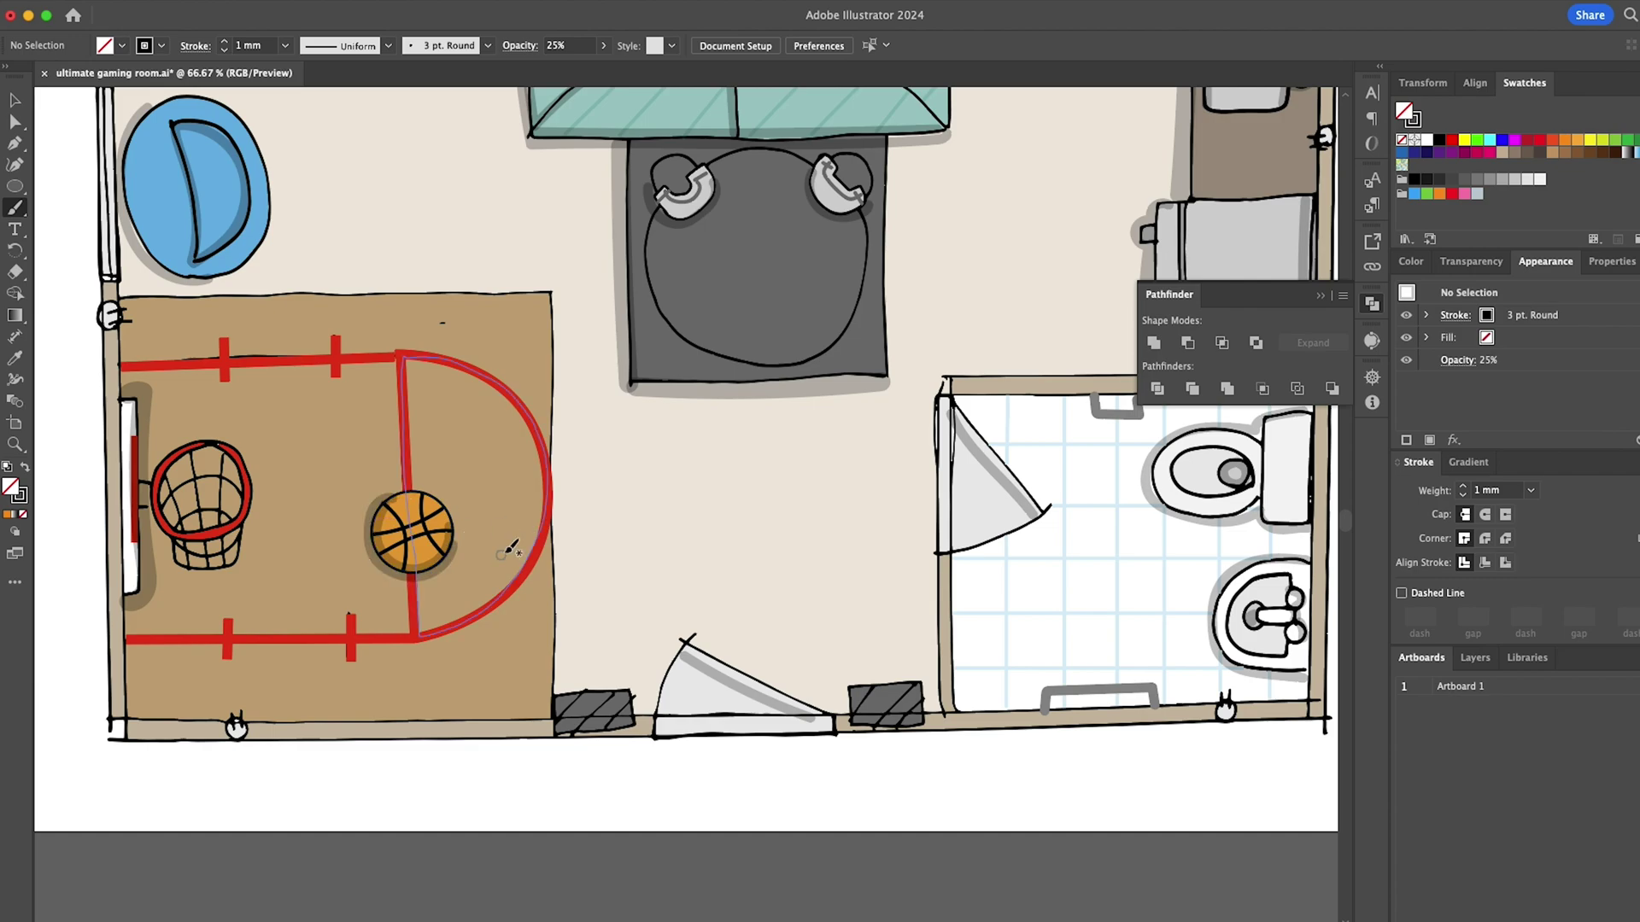
Paint shadows along the basketball court's right, lower and upper edges with the 1 mm brush at 25% opacity.
{"action": "left_click_drag", "start_coordinate": [564, 693], "coordinate": [550, 329]}
{"action": "mouse_move", "coordinate": [129, 689]}
{"action": "left_mouse_down"}
{"action": "mouse_move", "coordinate": [195, 719]}
{"action": "mouse_move", "coordinate": [556, 722]}
{"action": "left_mouse_up"}
{"action": "mouse_move", "coordinate": [124, 292]}
{"action": "left_mouse_down"}
{"action": "mouse_move", "coordinate": [558, 291]}
{"action": "mouse_move", "coordinate": [622, 379]}
{"action": "left_mouse_up"}
{"action": "key", "text": "super+minus"}
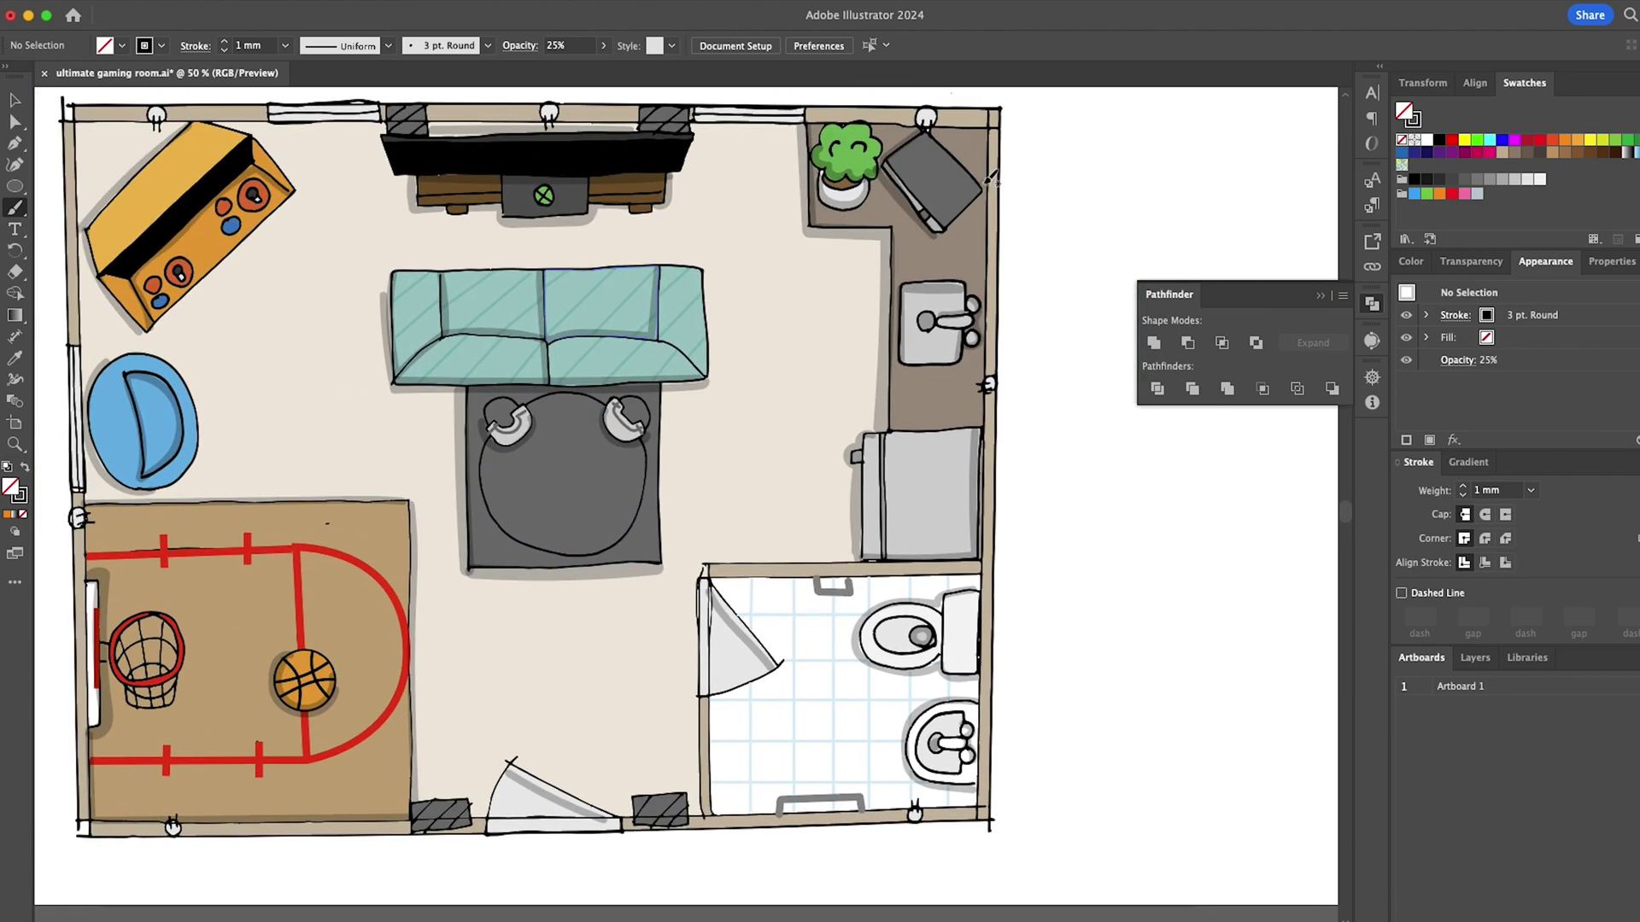
Set the brush stroke to 0.5 mm and paint faint fabric creases on the blue beanbag chair.
{"action": "double_click", "coordinate": [246, 46]}
{"action": "type", "text": "0.5"}
{"action": "key", "text": "Return"}
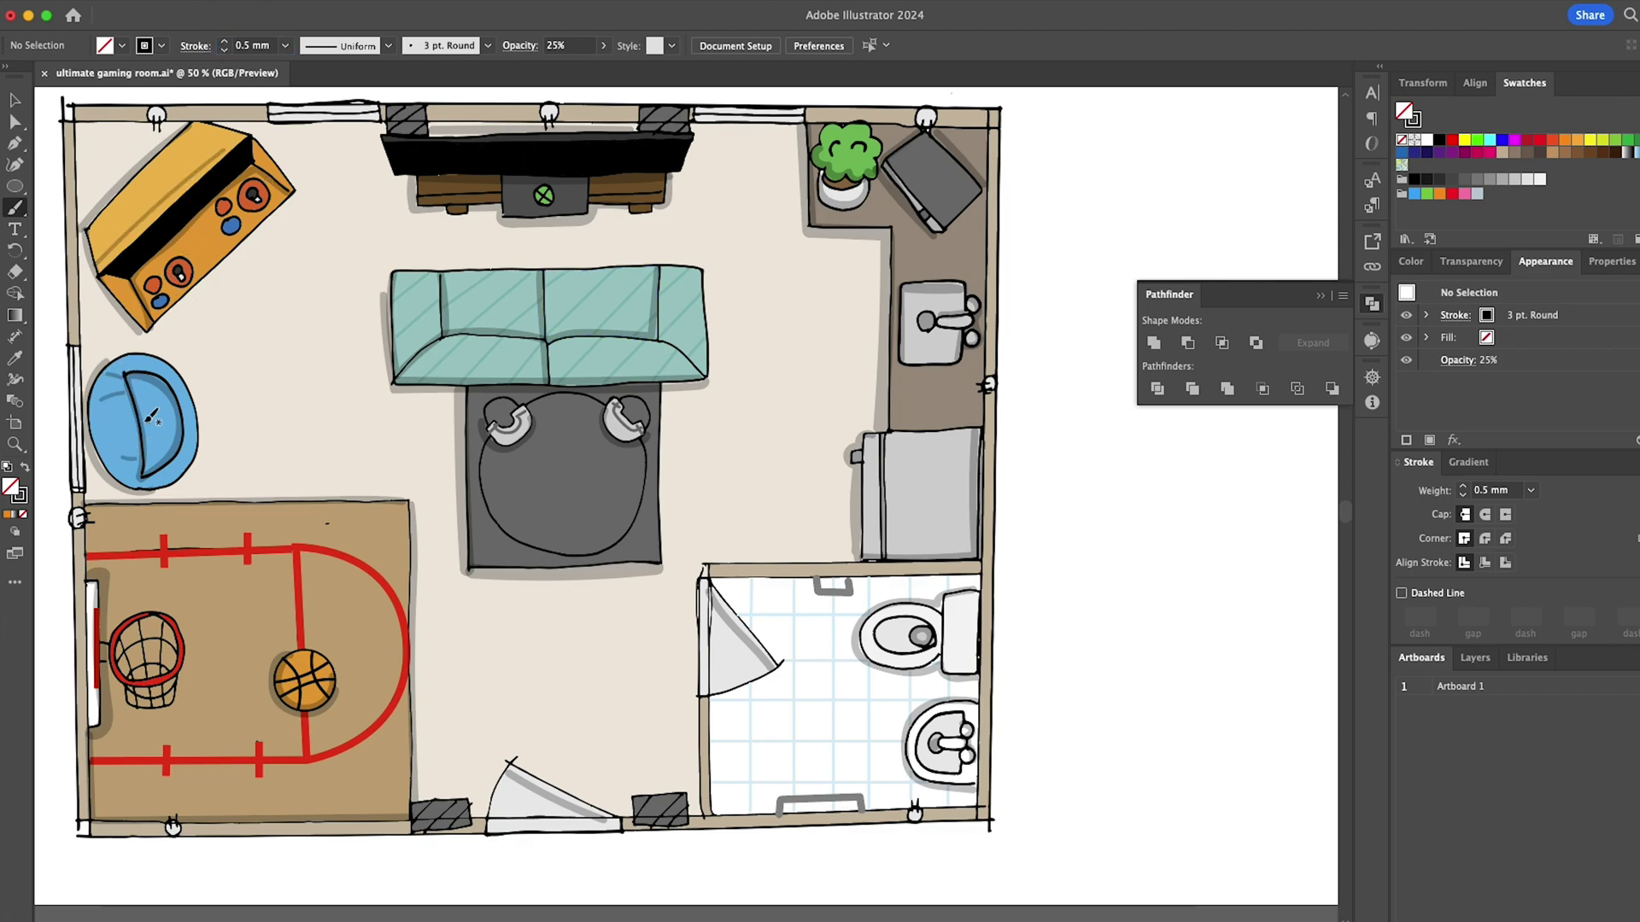
{"action": "scroll", "coordinate": [895, 295], "scroll_direction": "up", "scroll_amount": 1}
{"action": "scroll", "coordinate": [895, 295], "scroll_direction": "left", "scroll_amount": 1}
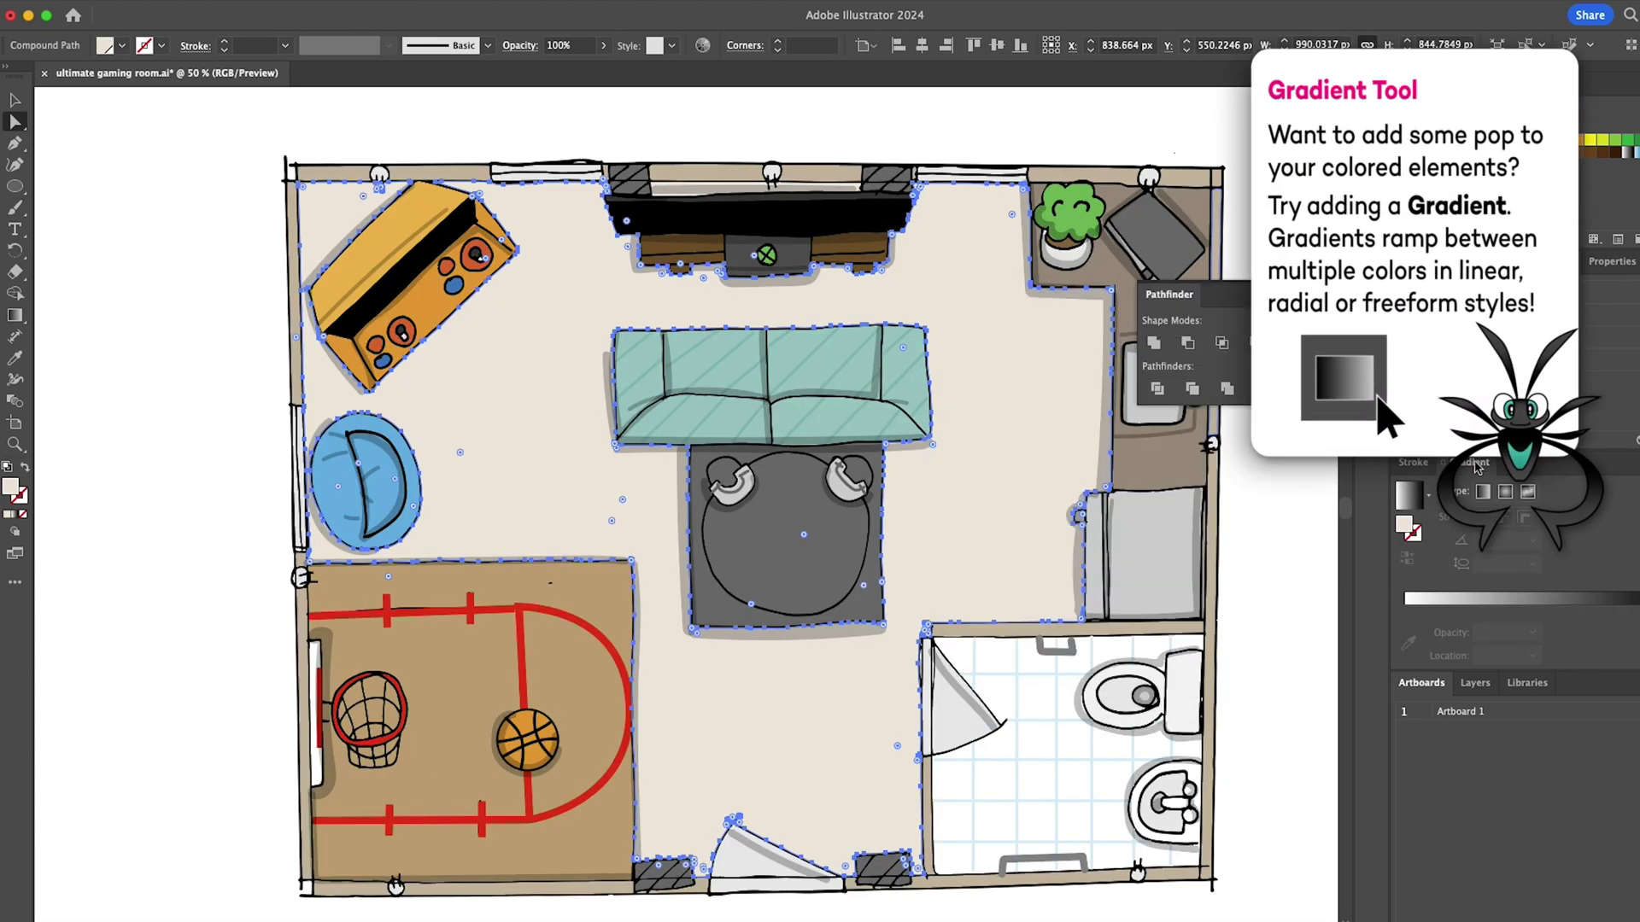
Fill the main floor with a radial beige-to-tan gradient and move its light color stop to about 28%.
{"action": "key", "text": "period"}
{"action": "key", "text": "ctrl+z"}
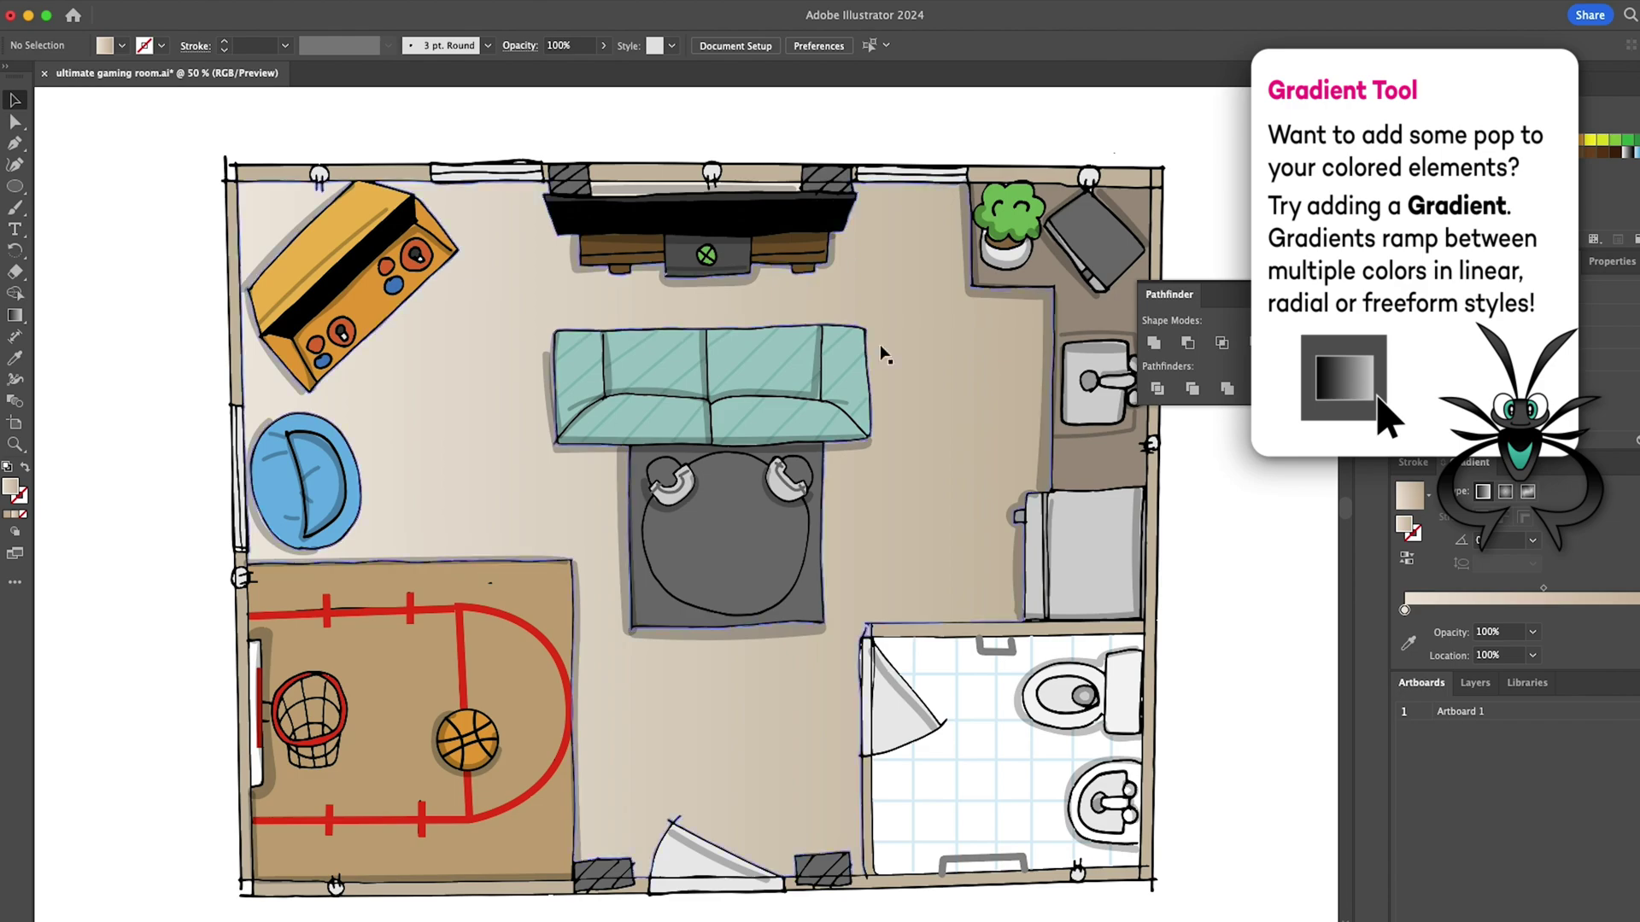
{"action": "left_click", "coordinate": [878, 356]}
{"action": "left_click", "coordinate": [1506, 494]}
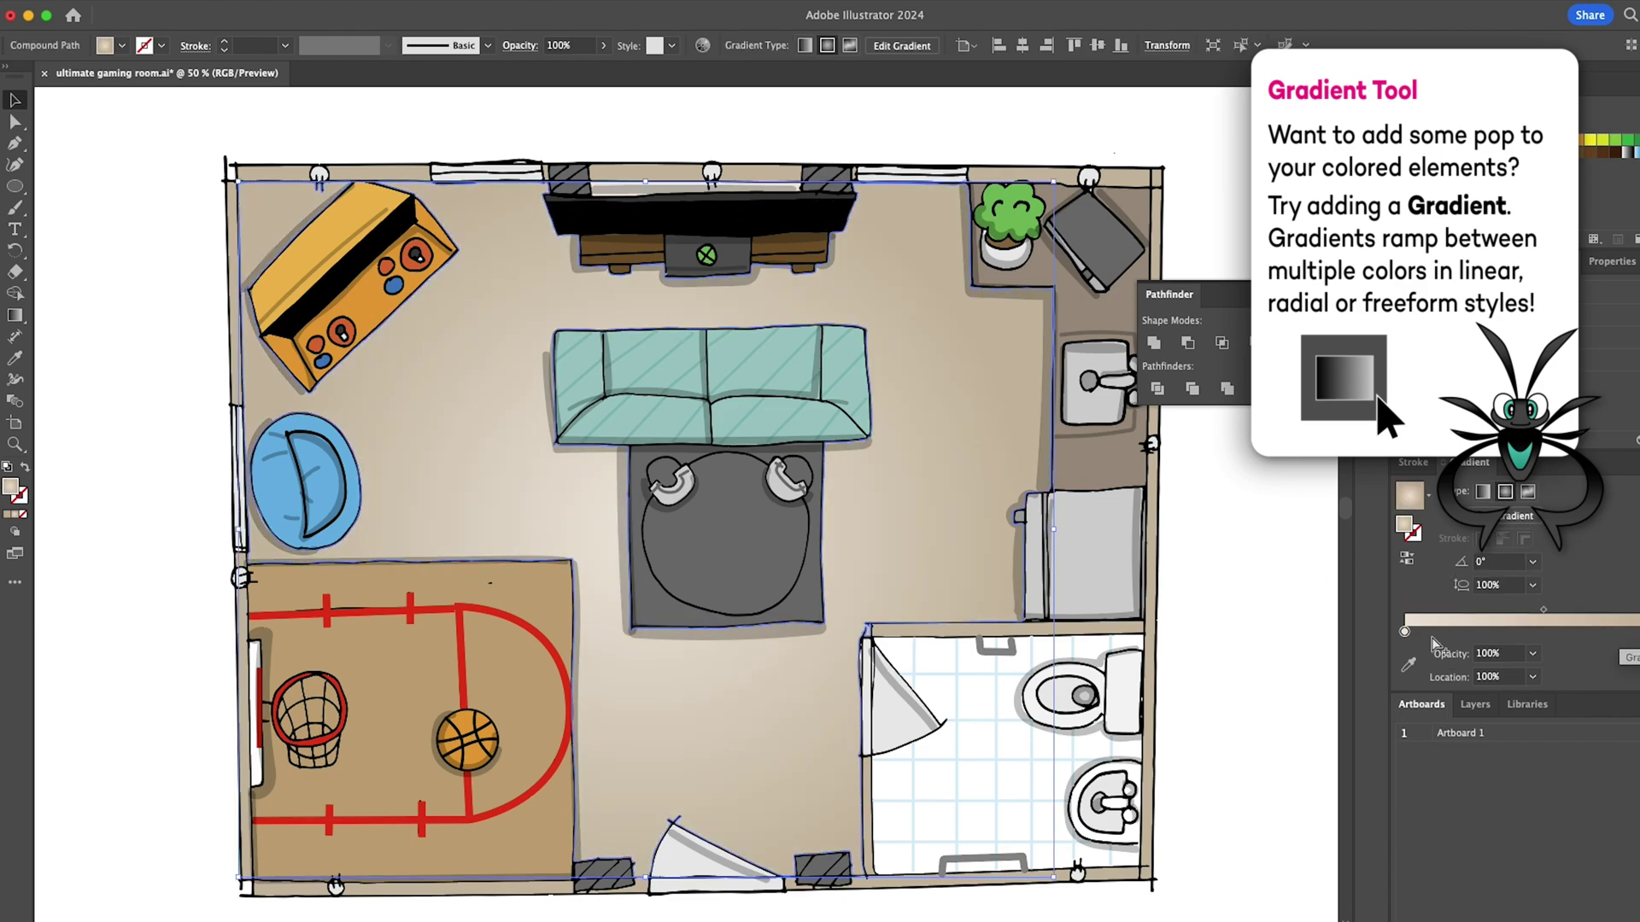
{"action": "left_click_drag", "start_coordinate": [1405, 631], "coordinate": [1486, 631]}
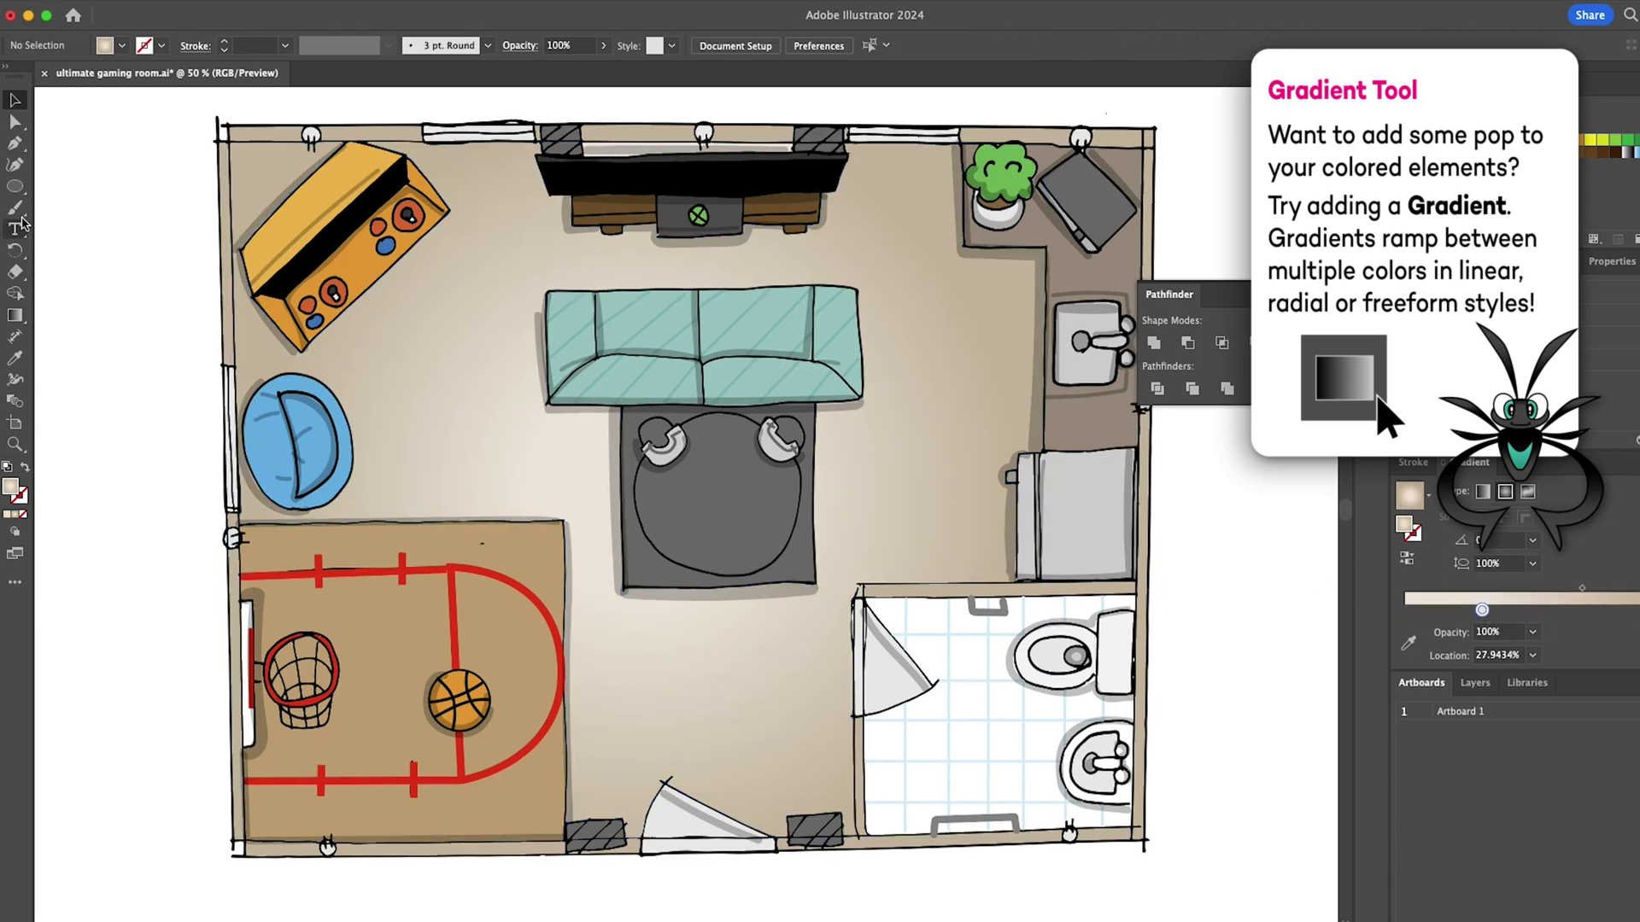
Paint small brown dots scattered across the main floor with the Paintbrush at 100% opacity.
{"action": "key", "text": "b"}
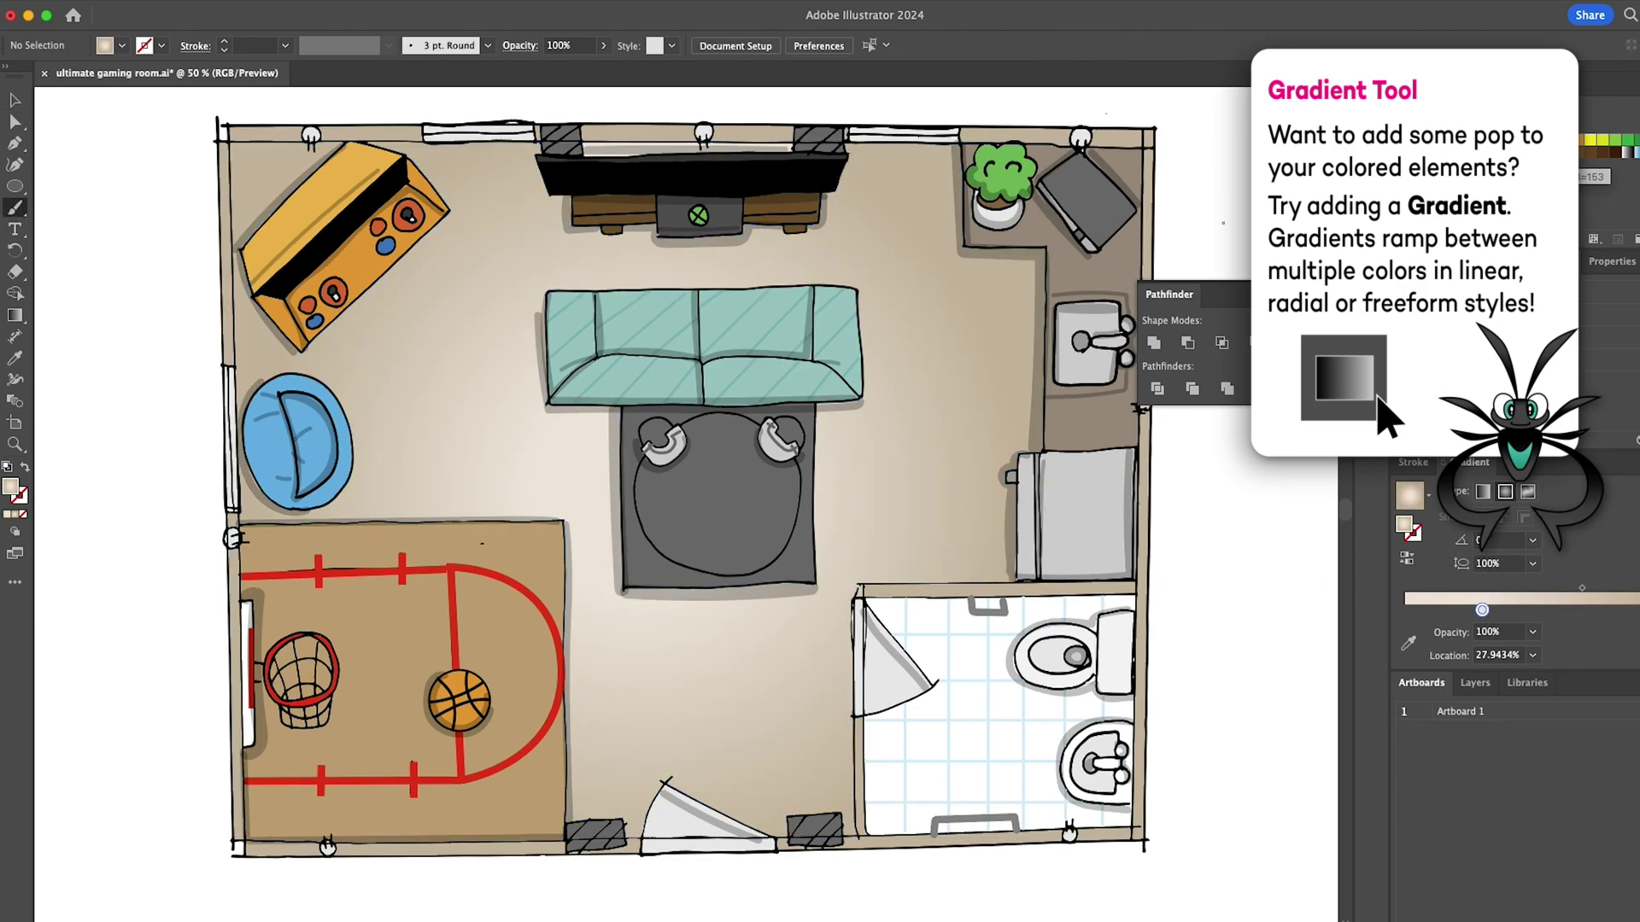
{"action": "left_click", "coordinate": [1516, 152]}
{"action": "left_click", "coordinate": [491, 430]}
{"action": "left_click", "coordinate": [443, 389]}
{"action": "left_click", "coordinate": [503, 351]}
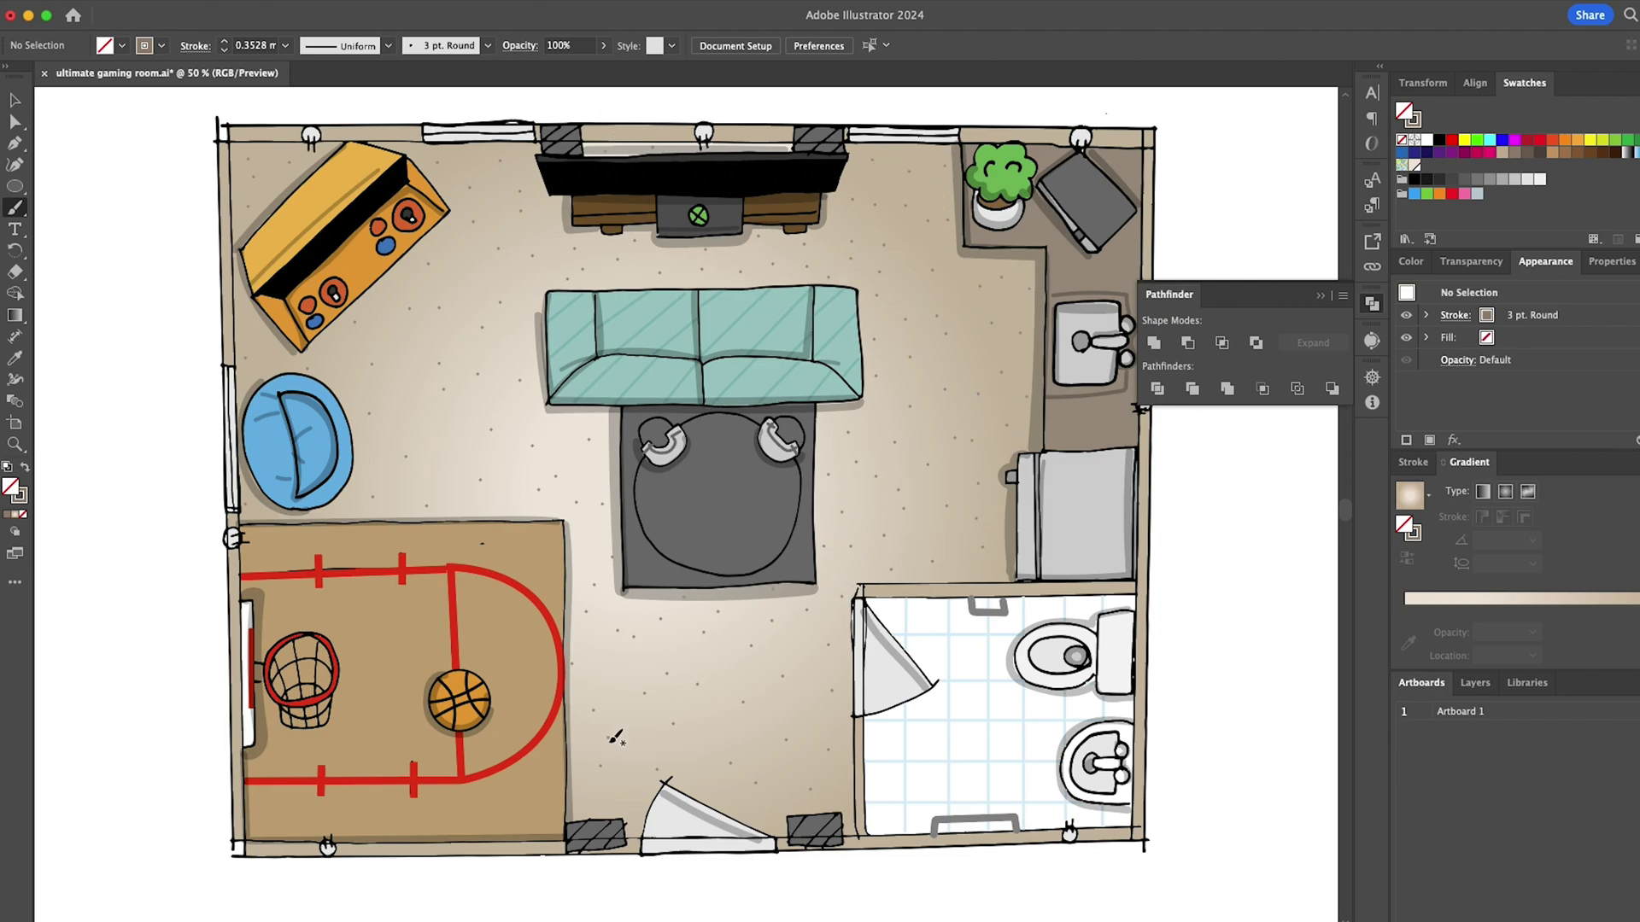
Add the text "Gaming console" above the room's upper wall.
{"action": "scroll", "coordinate": [104, 247], "scroll_direction": "up", "scroll_amount": 1}
{"action": "key", "text": "t"}
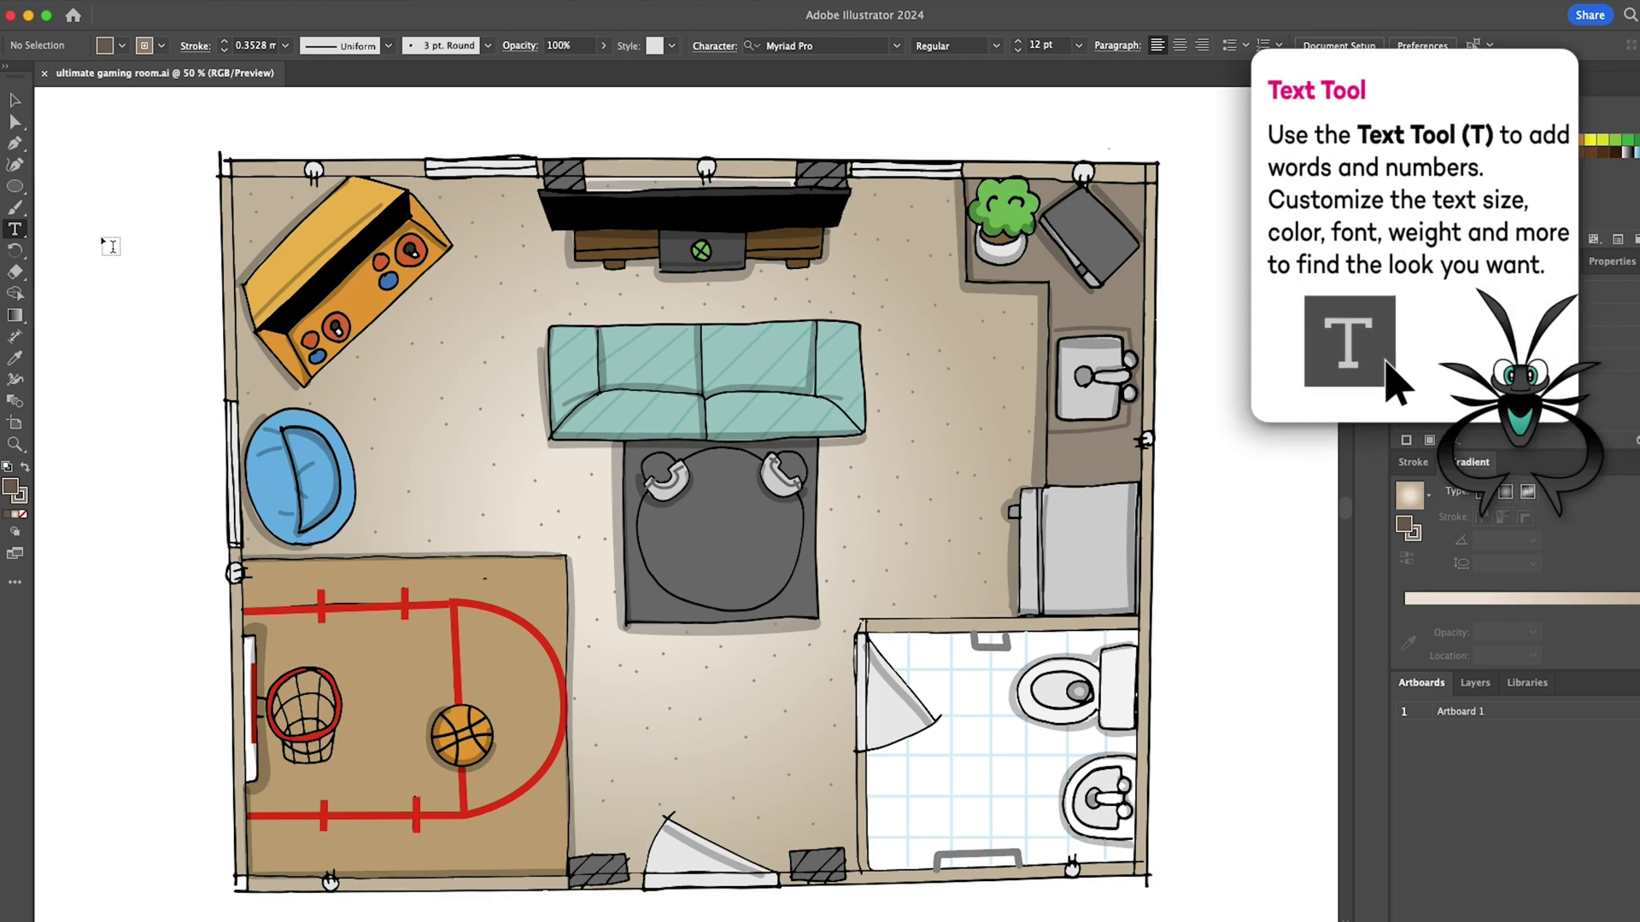
{"action": "scroll", "coordinate": [181, 318], "scroll_direction": "up", "scroll_amount": 1}
{"action": "left_click", "coordinate": [636, 137]}
{"action": "type", "text": "Gaming"}
{"action": "key", "text": "Escape"}
{"action": "left_click_drag", "start_coordinate": [700, 144], "coordinate": [733, 151]}
{"action": "scroll", "coordinate": [733, 152], "scroll_direction": "left", "scroll_amount": 1}
Draw a 159 × 23 px rectangle without outline under the "Gaming console" text and fill it pale yellow.
{"action": "left_click_drag", "start_coordinate": [14, 186], "coordinate": [94, 186]}
{"action": "left_click_drag", "start_coordinate": [653, 162], "coordinate": [784, 182]}
{"action": "left_click", "coordinate": [1590, 139]}
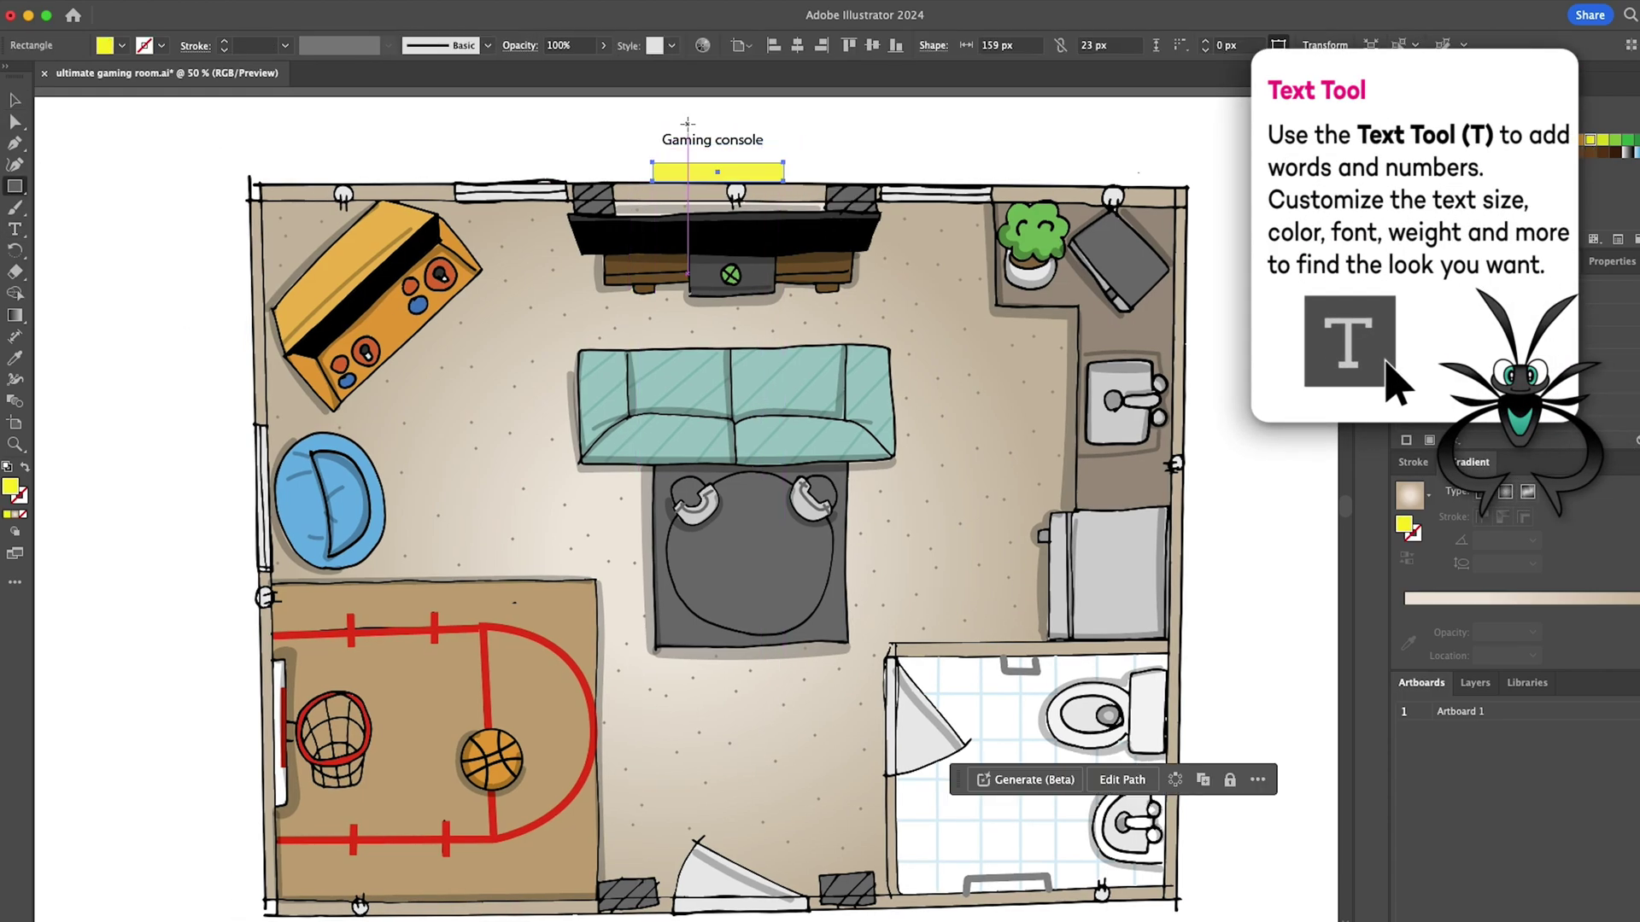
{"action": "left_click", "coordinate": [15, 101]}
{"action": "left_click", "coordinate": [1423, 139]}
{"action": "left_click", "coordinate": [1589, 139]}
{"action": "double_click", "coordinate": [10, 487]}
{"action": "left_click_drag", "start_coordinate": [1144, 438], "coordinate": [1108, 432]}
{"action": "left_click", "coordinate": [1462, 443]}
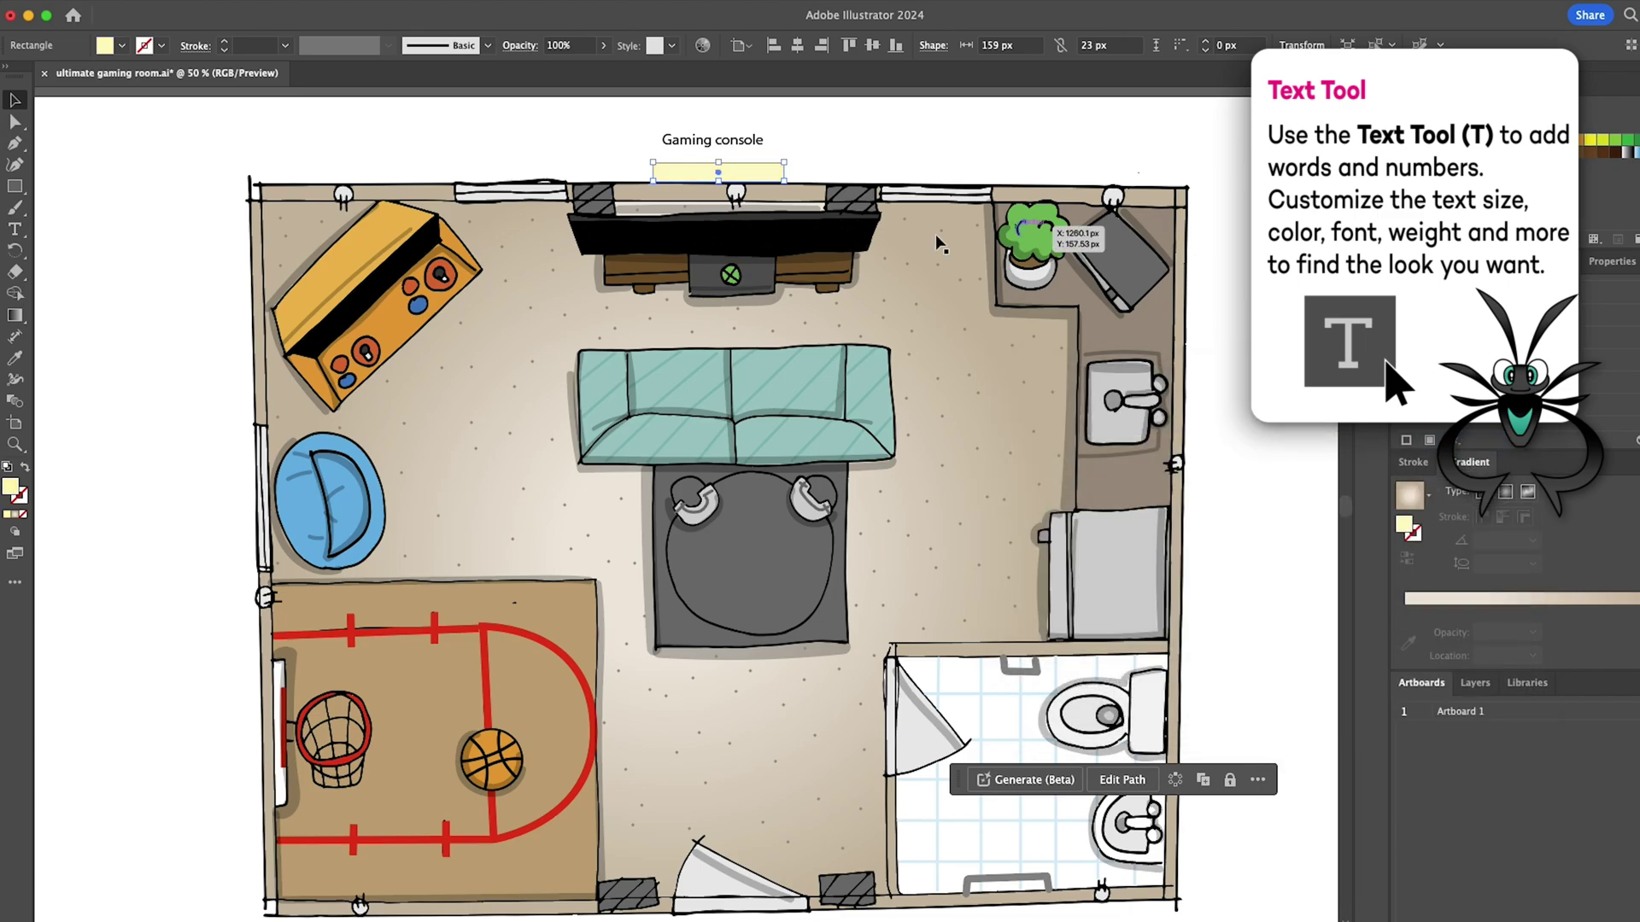
Combine the "Gaming console" text and pale yellow rectangle into a grouped label just below the console.
{"action": "left_click_drag", "start_coordinate": [732, 139], "coordinate": [776, 285]}
{"action": "scroll", "coordinate": [734, 167], "scroll_direction": "up", "scroll_amount": 1}
{"action": "left_click", "coordinate": [793, 177], "text": "shift"}
{"action": "key", "text": "super+g"}
{"action": "scroll", "coordinate": [843, 195], "scroll_direction": "down", "scroll_amount": 1}
Copy the label onto the couch, change its text to "Couch" and shorten its yellow background.
{"action": "left_click_drag", "start_coordinate": [765, 281], "coordinate": [740, 357]}
{"action": "double_click", "coordinate": [726, 359]}
{"action": "key", "text": "super+a"}
{"action": "type", "text": "C"}
{"action": "left_click", "coordinate": [1047, 46]}
{"action": "key", "text": "Escape"}
{"action": "left_click", "coordinate": [787, 357]}
{"action": "double_click", "coordinate": [785, 358]}
{"action": "left_click", "coordinate": [786, 358]}
{"action": "scroll", "coordinate": [795, 357], "scroll_direction": "up", "scroll_amount": 2}
Copy the couch label onto the dark gray play area and change its text to "VR zone".
{"action": "left_click_drag", "start_coordinate": [699, 359], "coordinate": [724, 530]}
{"action": "scroll", "coordinate": [701, 360], "scroll_direction": "down", "scroll_amount": 2}
{"action": "key", "text": "Escape"}
{"action": "double_click", "coordinate": [707, 529]}
{"action": "type", "text": "VR z"}
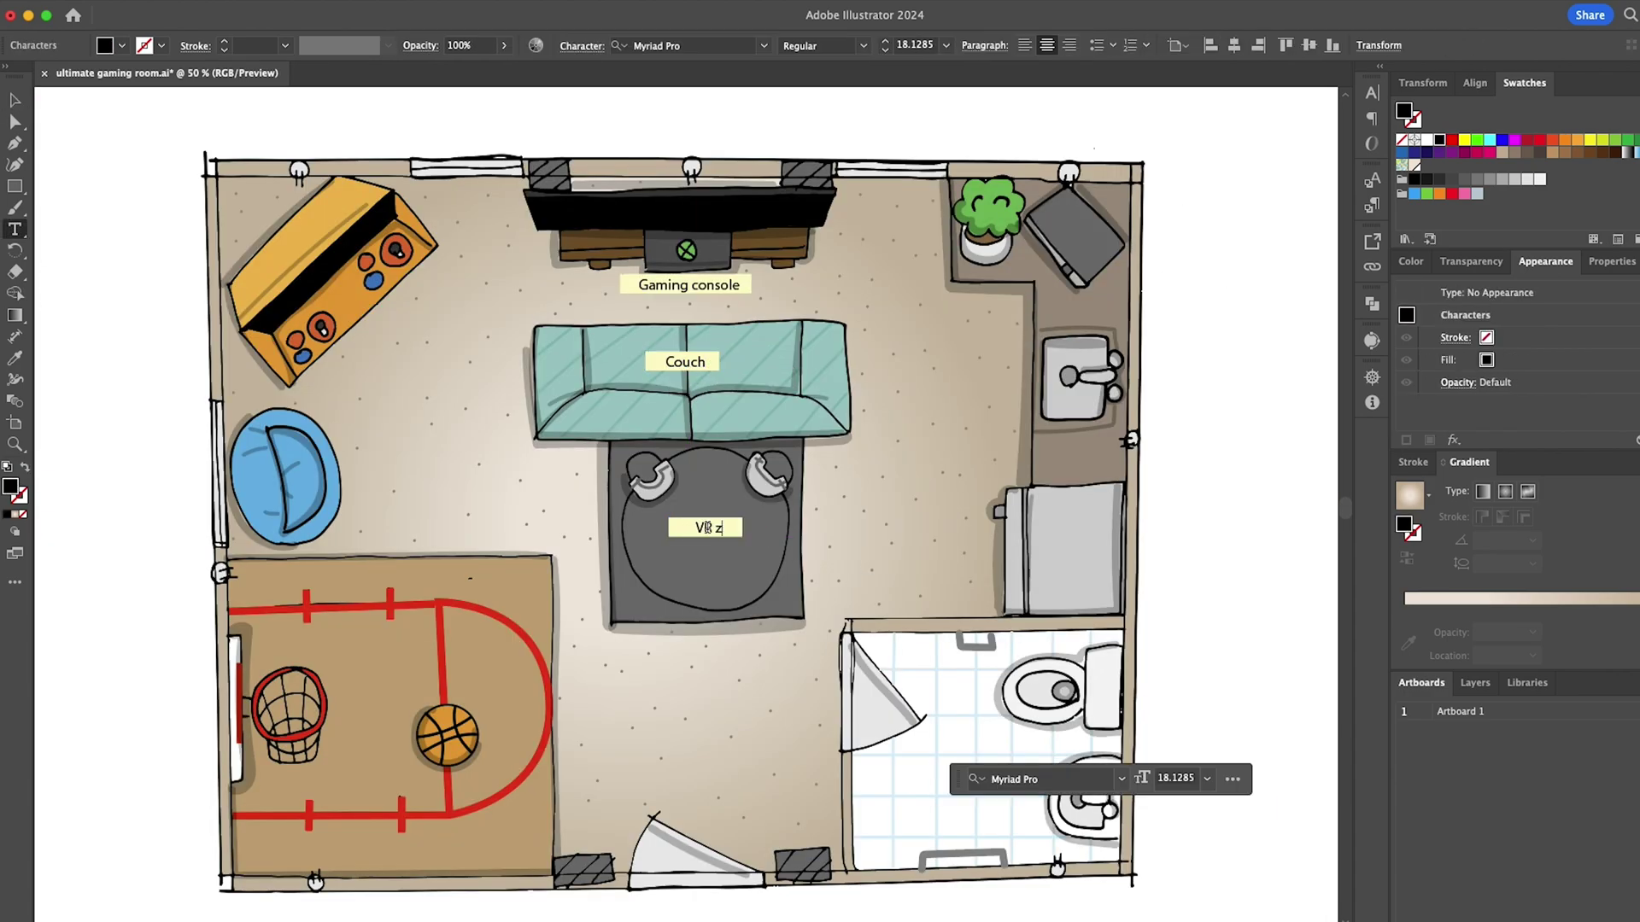
{"action": "type", "text": "one"}
{"action": "key", "text": "Escape"}
{"action": "left_click", "coordinate": [1211, 349]}
Copy the VR zone label onto the microwave, rotate it to match, and change its text to "Microwave".
{"action": "left_click_drag", "start_coordinate": [731, 530], "coordinate": [1112, 256]}
{"action": "left_click", "coordinate": [1178, 327]}
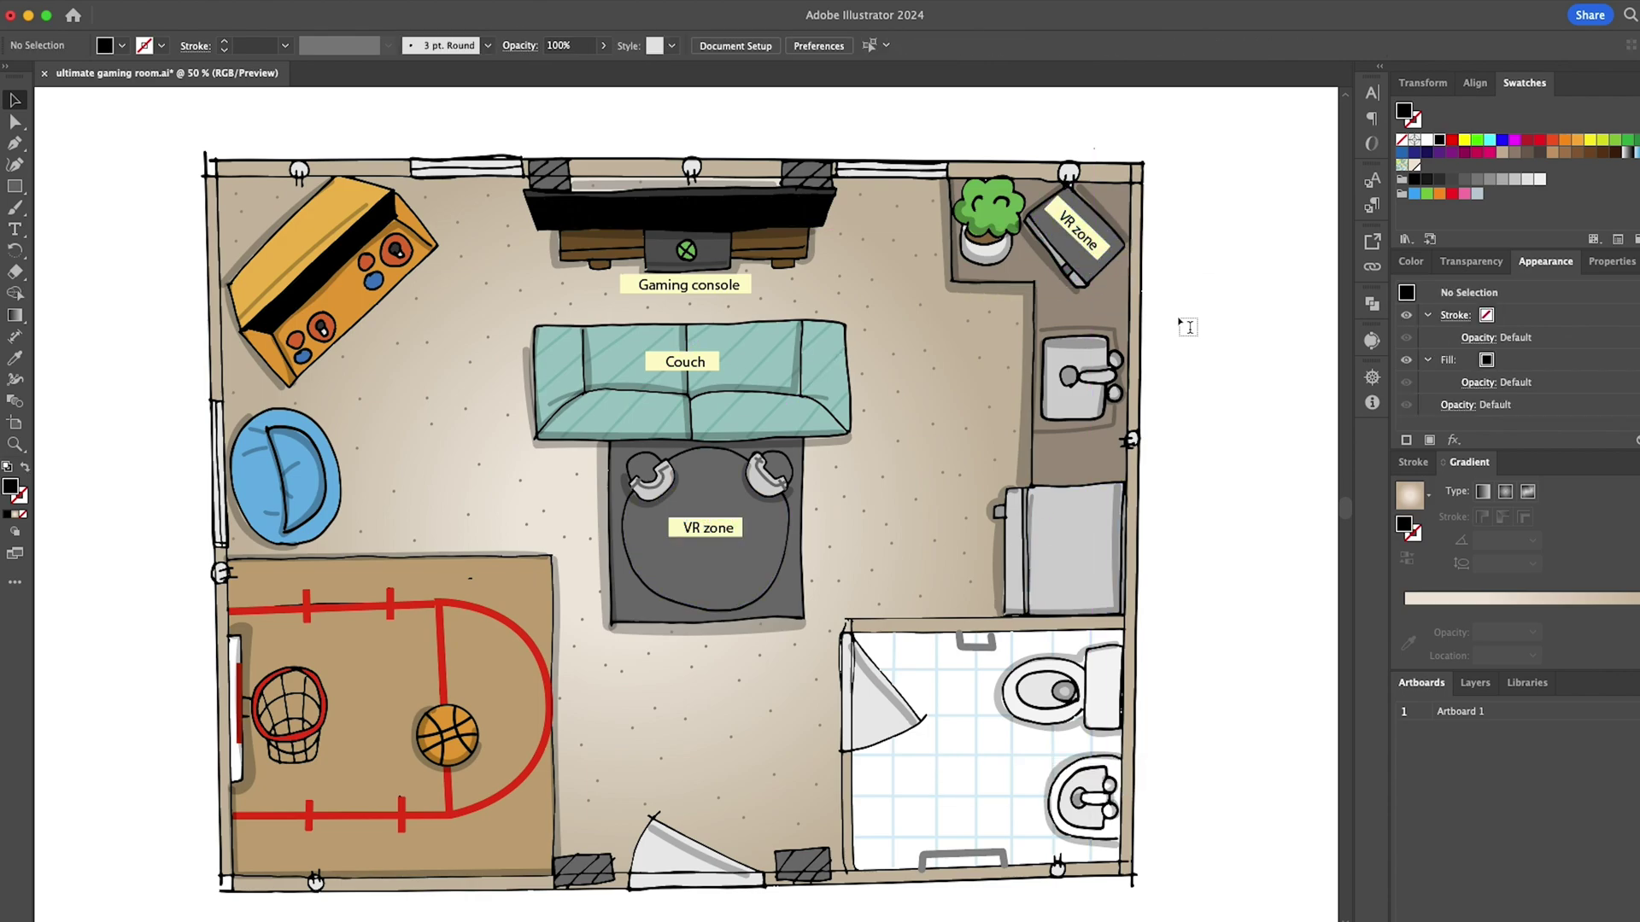
{"action": "double_click", "coordinate": [1078, 229]}
{"action": "key", "text": "Escape"}
{"action": "left_click", "coordinate": [1187, 256]}
Copy the VR zone label onto the refrigerator, change its text to "Refrigerator" and widen the yellow background to fit.
{"action": "left_click_drag", "start_coordinate": [735, 530], "coordinate": [1099, 551]}
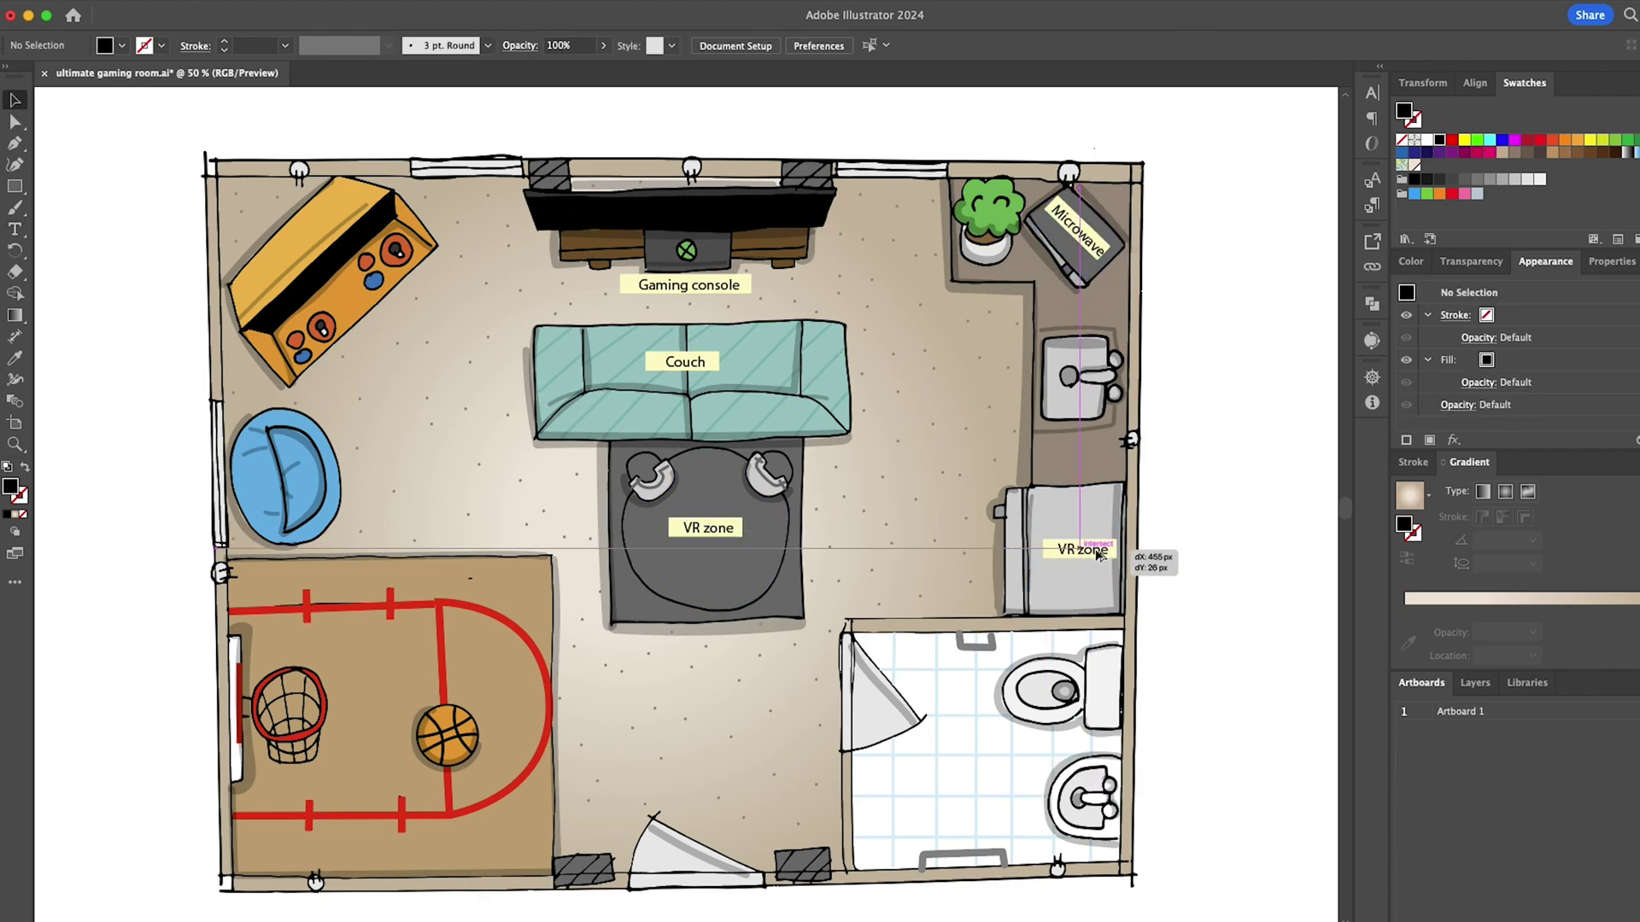
{"action": "double_click", "coordinate": [1073, 551]}
{"action": "key", "text": "super+a"}
{"action": "left_click", "coordinate": [15, 100]}
{"action": "scroll", "coordinate": [1086, 553], "scroll_direction": "up", "scroll_amount": 5}
{"action": "double_click", "coordinate": [1042, 551]}
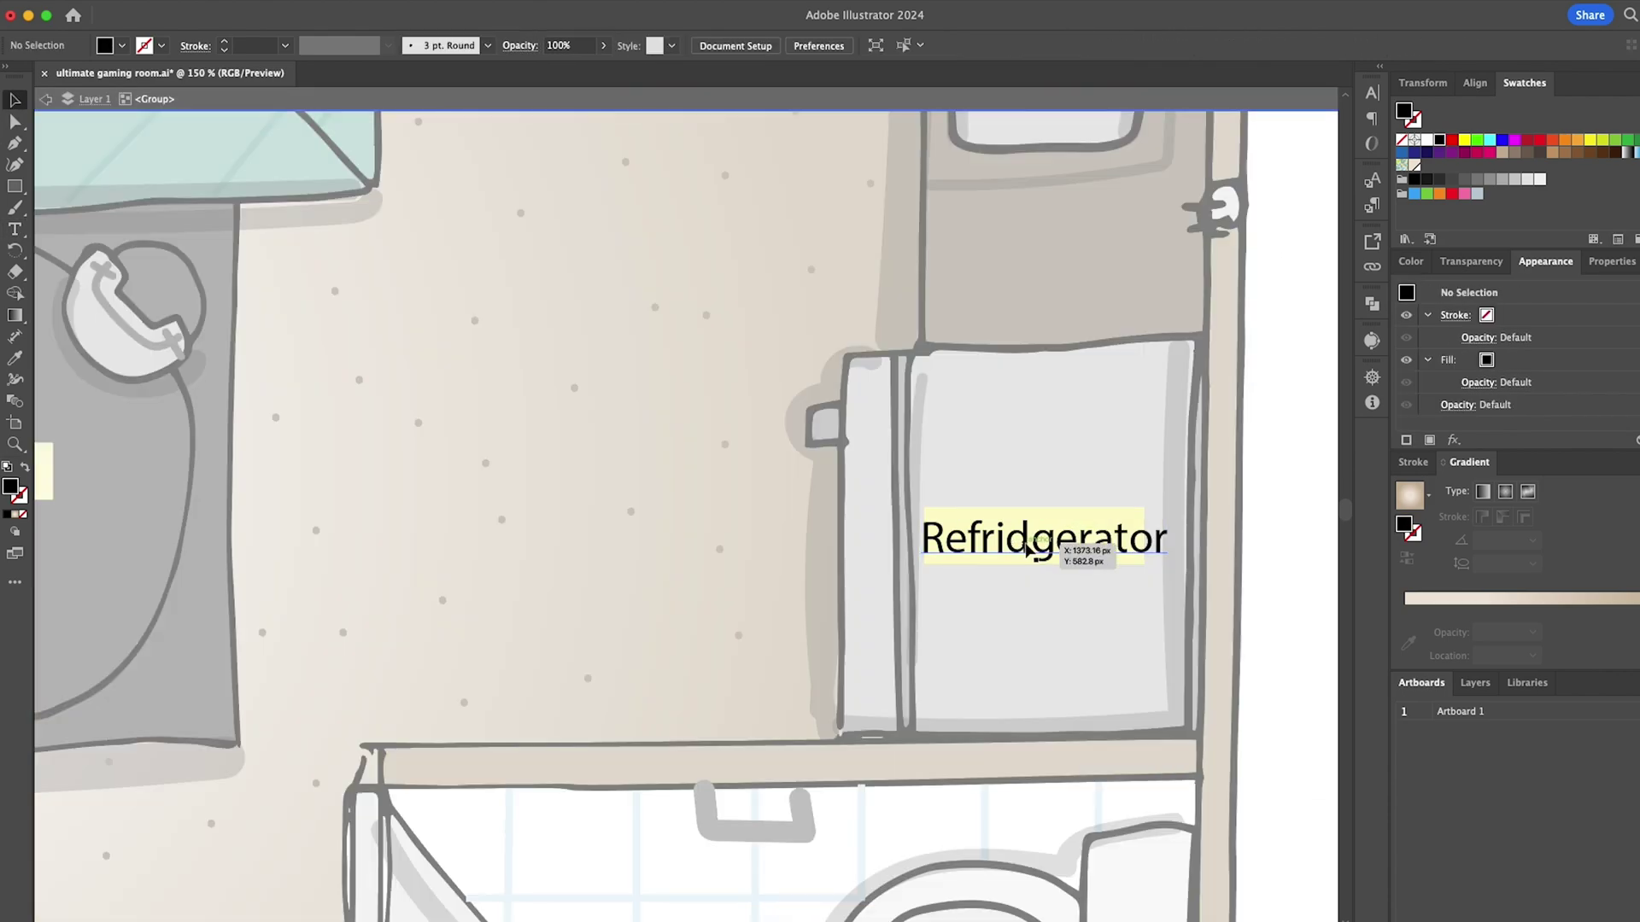
{"action": "double_click", "coordinate": [1047, 543]}
{"action": "key", "text": "BackSpace"}
{"action": "left_click", "coordinate": [15, 100]}
{"action": "left_click_drag", "start_coordinate": [1148, 537], "coordinate": [1168, 538]}
{"action": "scroll", "coordinate": [1071, 521], "scroll_direction": "down", "scroll_amount": 5}
Copy a label beside the kitchen sink, rotate it vertically and change its text to "Sink".
{"action": "left_click_drag", "start_coordinate": [1067, 532], "coordinate": [1003, 368]}
{"action": "left_click_drag", "start_coordinate": [1044, 377], "coordinate": [993, 409]}
{"action": "left_click_drag", "start_coordinate": [1002, 369], "coordinate": [1032, 367]}
{"action": "double_click", "coordinate": [1032, 363]}
{"action": "key", "text": "super+a"}
{"action": "type", "text": "Sink"}
{"action": "left_click", "coordinate": [14, 101]}
Place a copied label along the arcade machine's slanted top and change its text to "Arcade".
{"action": "left_click_drag", "start_coordinate": [694, 269], "coordinate": [315, 221]}
{"action": "scroll", "coordinate": [342, 248], "scroll_direction": "left", "scroll_amount": 1}
{"action": "double_click", "coordinate": [324, 236]}
{"action": "key", "text": "super+a"}
{"action": "type", "text": "Arcade"}
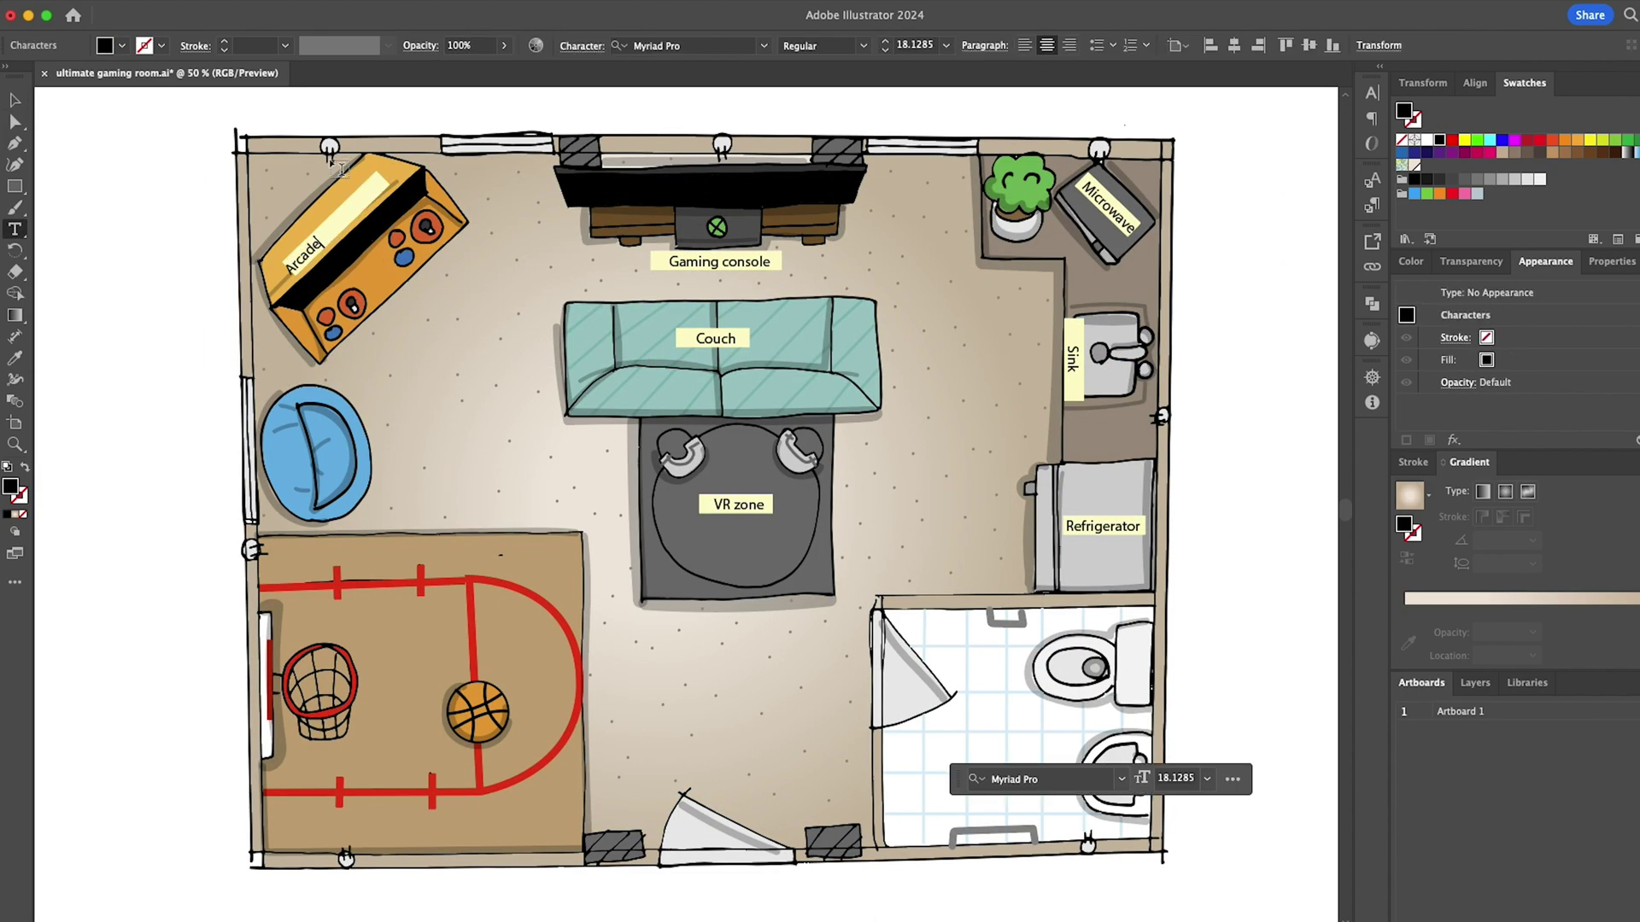
{"action": "key", "text": "Escape"}
Copy a label onto the basketball court and change its text to "Basketball court".
{"action": "left_click_drag", "start_coordinate": [713, 338], "coordinate": [518, 656]}
{"action": "double_click", "coordinate": [410, 657]}
{"action": "key", "text": "ctrl+a"}
{"action": "type", "text": "BAsketball"}
{"action": "type", "text": "a"}
{"action": "key", "text": "Escape"}
{"action": "double_click", "coordinate": [427, 656]}
{"action": "scroll", "coordinate": [423, 654], "scroll_direction": "up", "scroll_amount": 2}
{"action": "scroll", "coordinate": [452, 676], "scroll_direction": "down", "scroll_amount": 3}
Copy the VR zone label onto the blue chair, change its text to "Beanbag chair" and widen the background to 121 px.
{"action": "left_click_drag", "start_coordinate": [636, 576], "coordinate": [350, 545]}
{"action": "scroll", "coordinate": [350, 547], "scroll_direction": "up", "scroll_amount": 2}
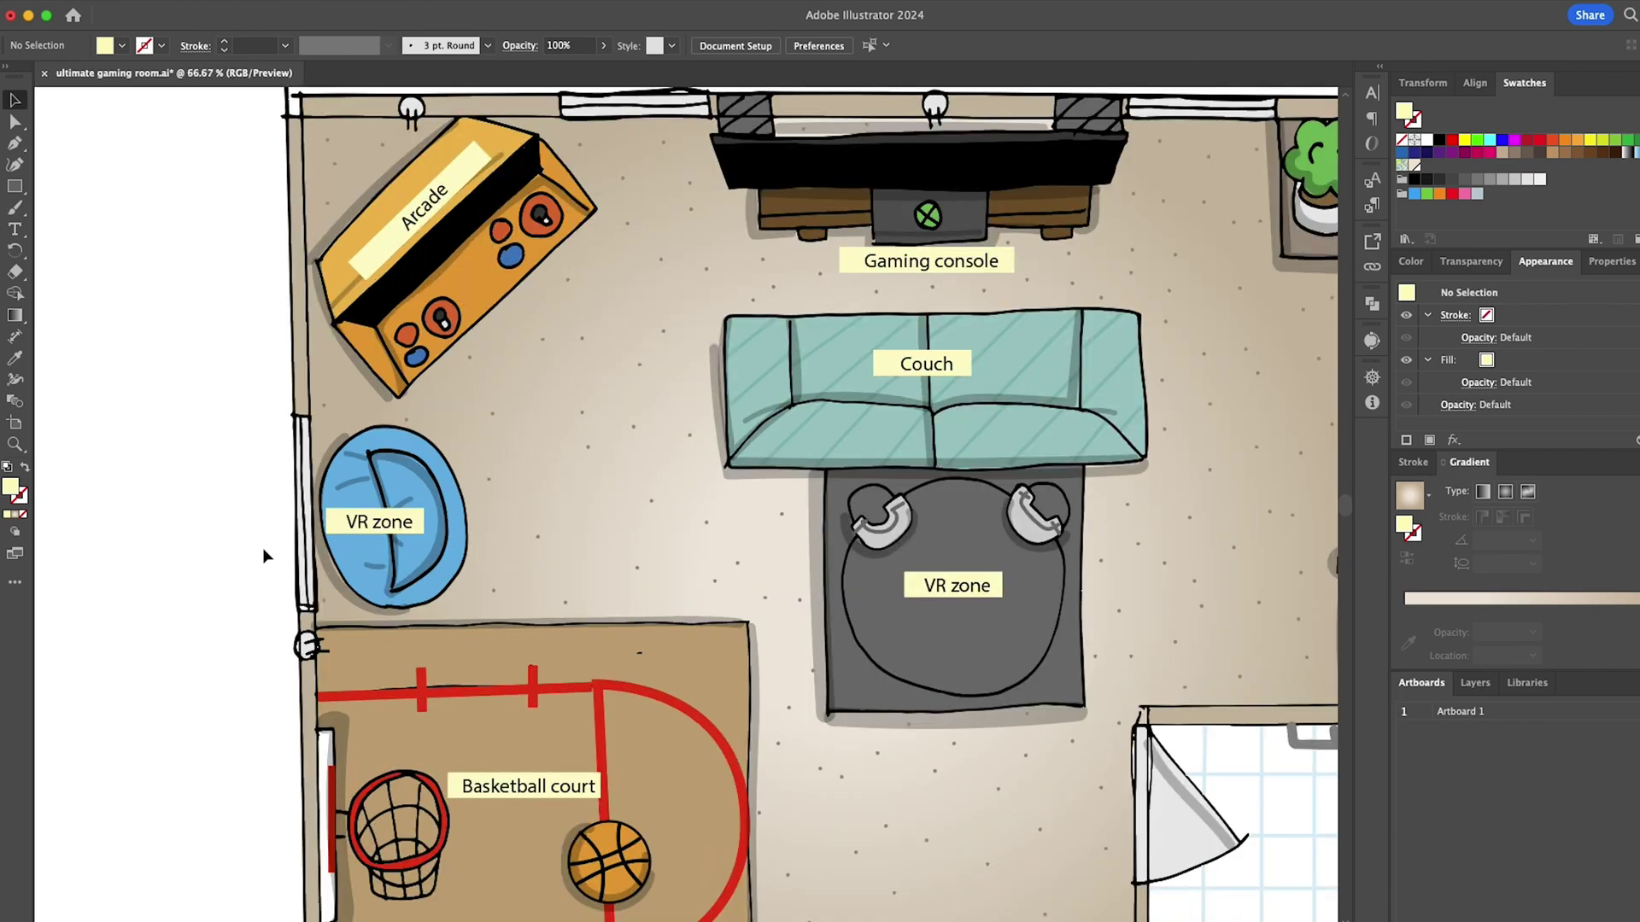
{"action": "double_click", "coordinate": [360, 536]}
{"action": "key", "text": "ctrl+a"}
{"action": "type", "text": "Be"}
{"action": "key", "text": "Escape"}
{"action": "scroll", "coordinate": [364, 516], "scroll_direction": "up", "scroll_amount": 2}
{"action": "double_click", "coordinate": [468, 566]}
{"action": "left_click_drag", "start_coordinate": [505, 574], "coordinate": [535, 574]}
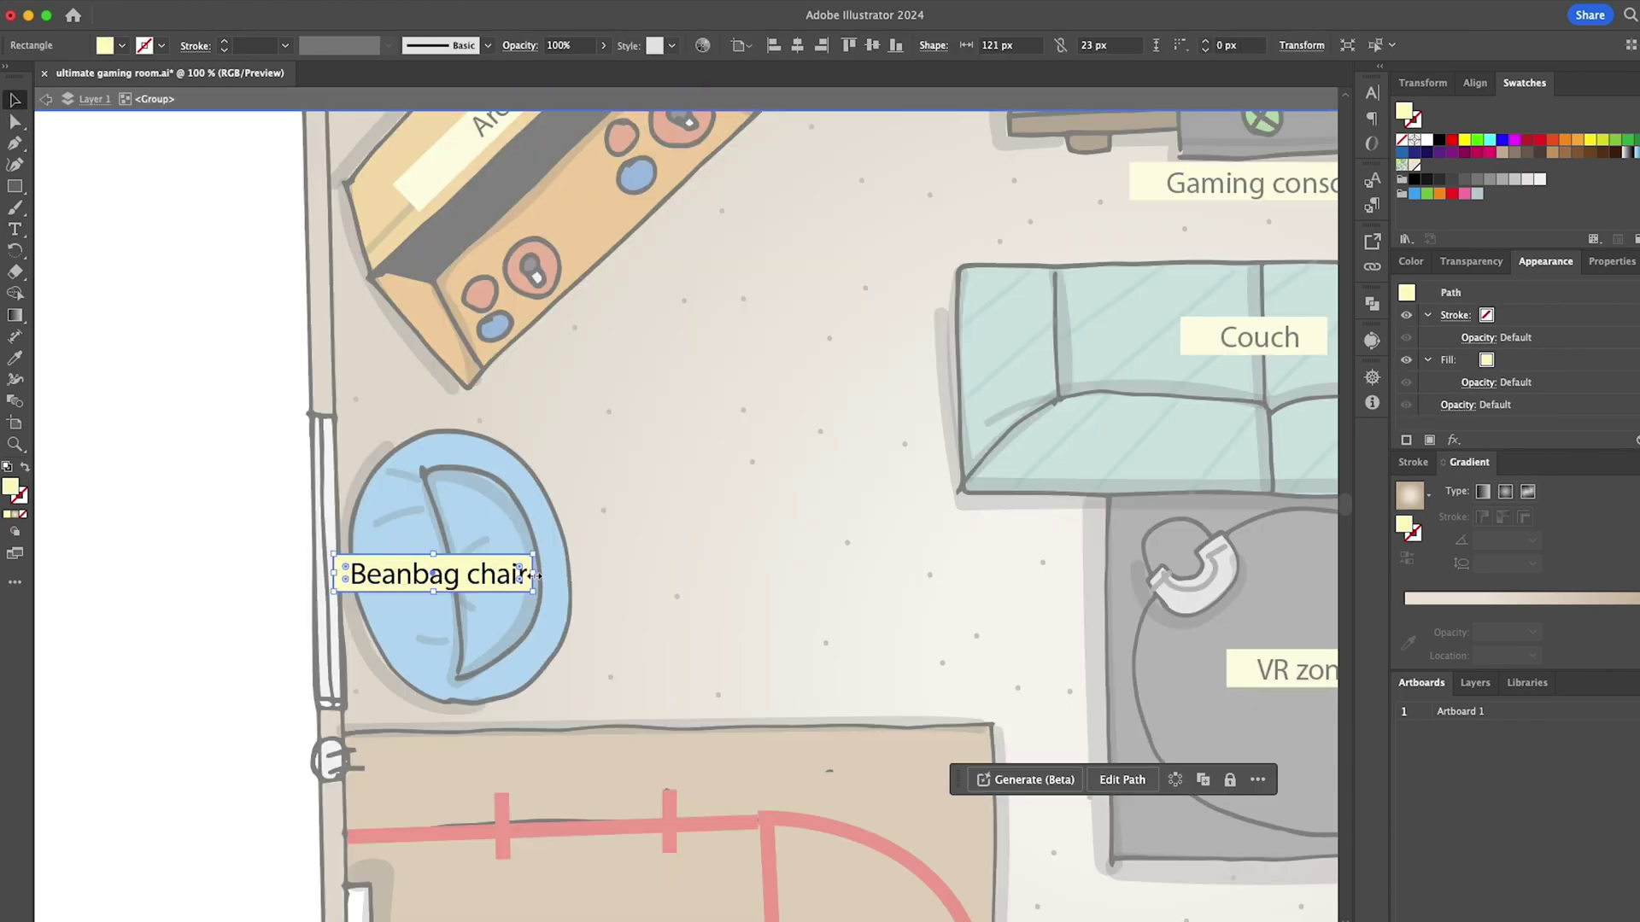
{"action": "double_click", "coordinate": [190, 470]}
Copy a label above the toilet and change its text to "Toilet".
{"action": "scroll", "coordinate": [190, 470], "scroll_direction": "down", "scroll_amount": 3}
{"action": "scroll", "coordinate": [214, 478], "scroll_direction": "right", "scroll_amount": 2}
{"action": "left_click", "coordinate": [248, 489]}
{"action": "left_click", "coordinate": [1186, 300]}
{"action": "left_click_drag", "start_coordinate": [1022, 553], "coordinate": [1008, 651]}
{"action": "scroll", "coordinate": [1110, 611], "scroll_direction": "down", "scroll_amount": 2}
{"action": "left_click", "coordinate": [1113, 611]}
{"action": "triple_click", "coordinate": [1005, 553]}
{"action": "key", "text": "BackSpace"}
{"action": "type", "text": "Toilet"}
{"action": "key", "text": "Escape"}
{"action": "left_click", "coordinate": [102, 247]}
Copy the toilet label above the bathroom sink and change its text to "Sink".
{"action": "left_click_drag", "start_coordinate": [1040, 549], "coordinate": [1033, 659]}
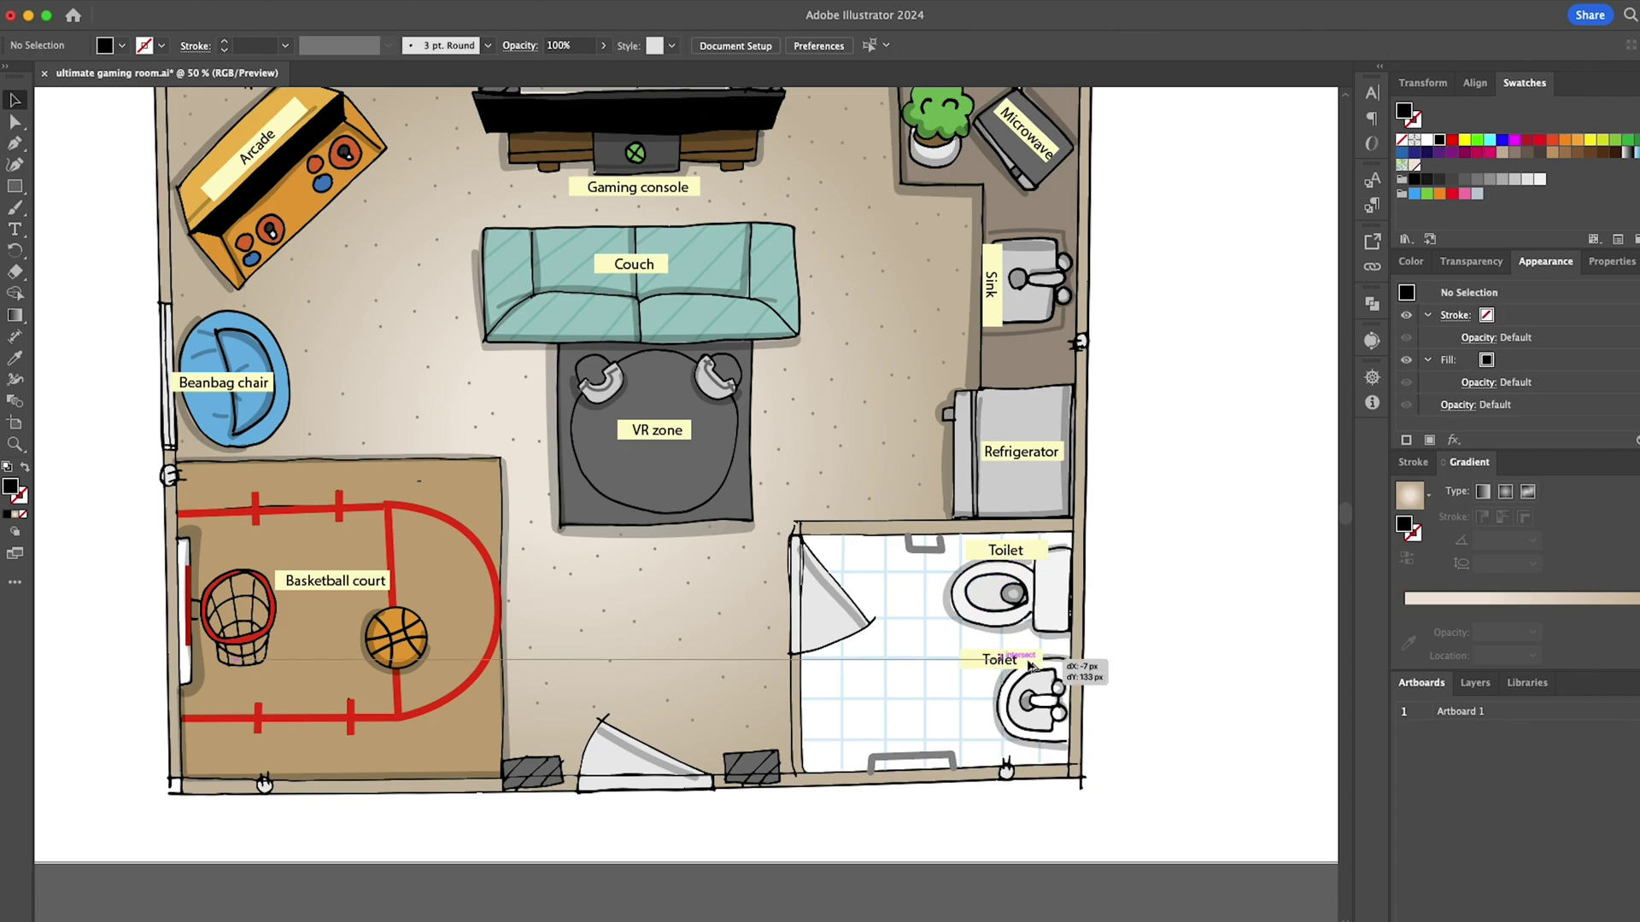
{"action": "triple_click", "coordinate": [1002, 660]}
{"action": "type", "text": "Sink"}
{"action": "key", "text": "Escape"}
{"action": "scroll", "coordinate": [800, 555], "scroll_direction": "up", "scroll_amount": 2}
Copy the refrigerator label beside the plant, rotate it to 270° and change its text to "Plant".
{"action": "left_click", "coordinate": [1049, 541]}
{"action": "left_click_drag", "start_coordinate": [1049, 541], "coordinate": [907, 224]}
{"action": "left_click_drag", "start_coordinate": [946, 203], "coordinate": [914, 262]}
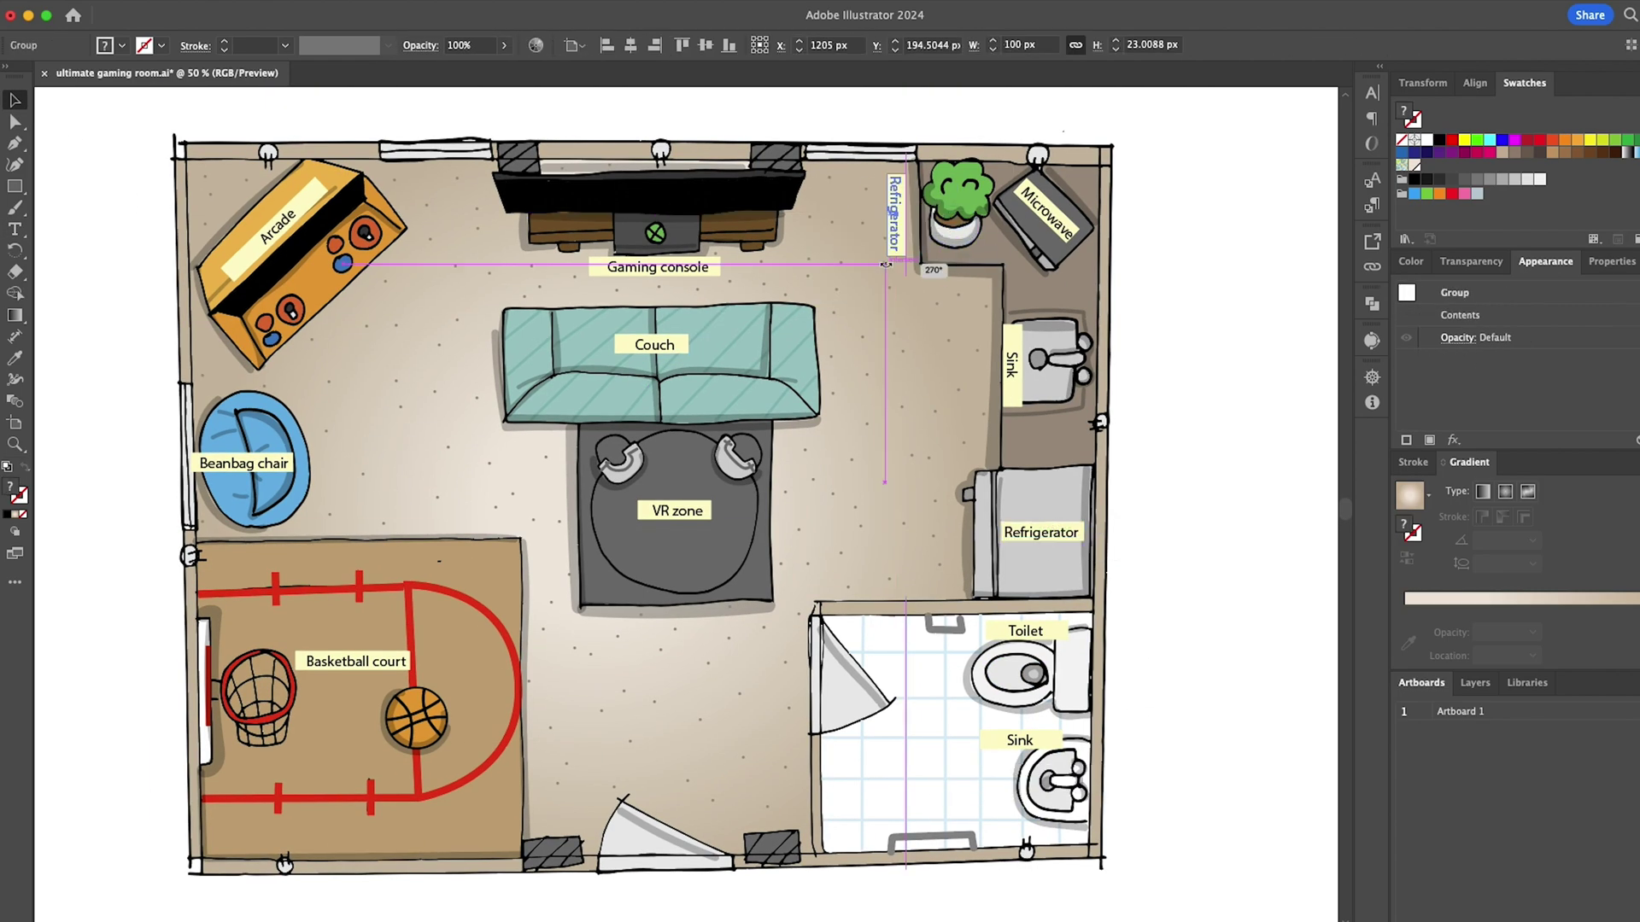
{"action": "left_click", "coordinate": [1136, 279]}
{"action": "triple_click", "coordinate": [900, 226]}
{"action": "type", "text": "Plant"}
{"action": "key", "text": "Escape"}
{"action": "left_click", "coordinate": [915, 439]}
Copy the couch label above the two upper-wall windows and change the text to "Window".
{"action": "left_click_drag", "start_coordinate": [670, 346], "coordinate": [872, 148]}
{"action": "scroll", "coordinate": [461, 140], "scroll_direction": "up", "scroll_amount": 1}
{"action": "double_click", "coordinate": [443, 139]}
{"action": "triple_click", "coordinate": [443, 140]}
{"action": "type", "text": "Window"}
{"action": "key", "text": "Escape"}
{"action": "key", "text": "Escape"}
Copy a window label beside the left wall's window and rotate it vertically.
{"action": "left_click_drag", "start_coordinate": [872, 149], "coordinate": [161, 342]}
{"action": "mouse_move", "coordinate": [161, 478]}
{"action": "left_mouse_down"}
{"action": "mouse_move", "coordinate": [163, 453]}
{"action": "mouse_move", "coordinate": [172, 461]}
{"action": "left_mouse_up"}
{"action": "scroll", "coordinate": [597, 512], "scroll_direction": "down", "scroll_amount": 1}
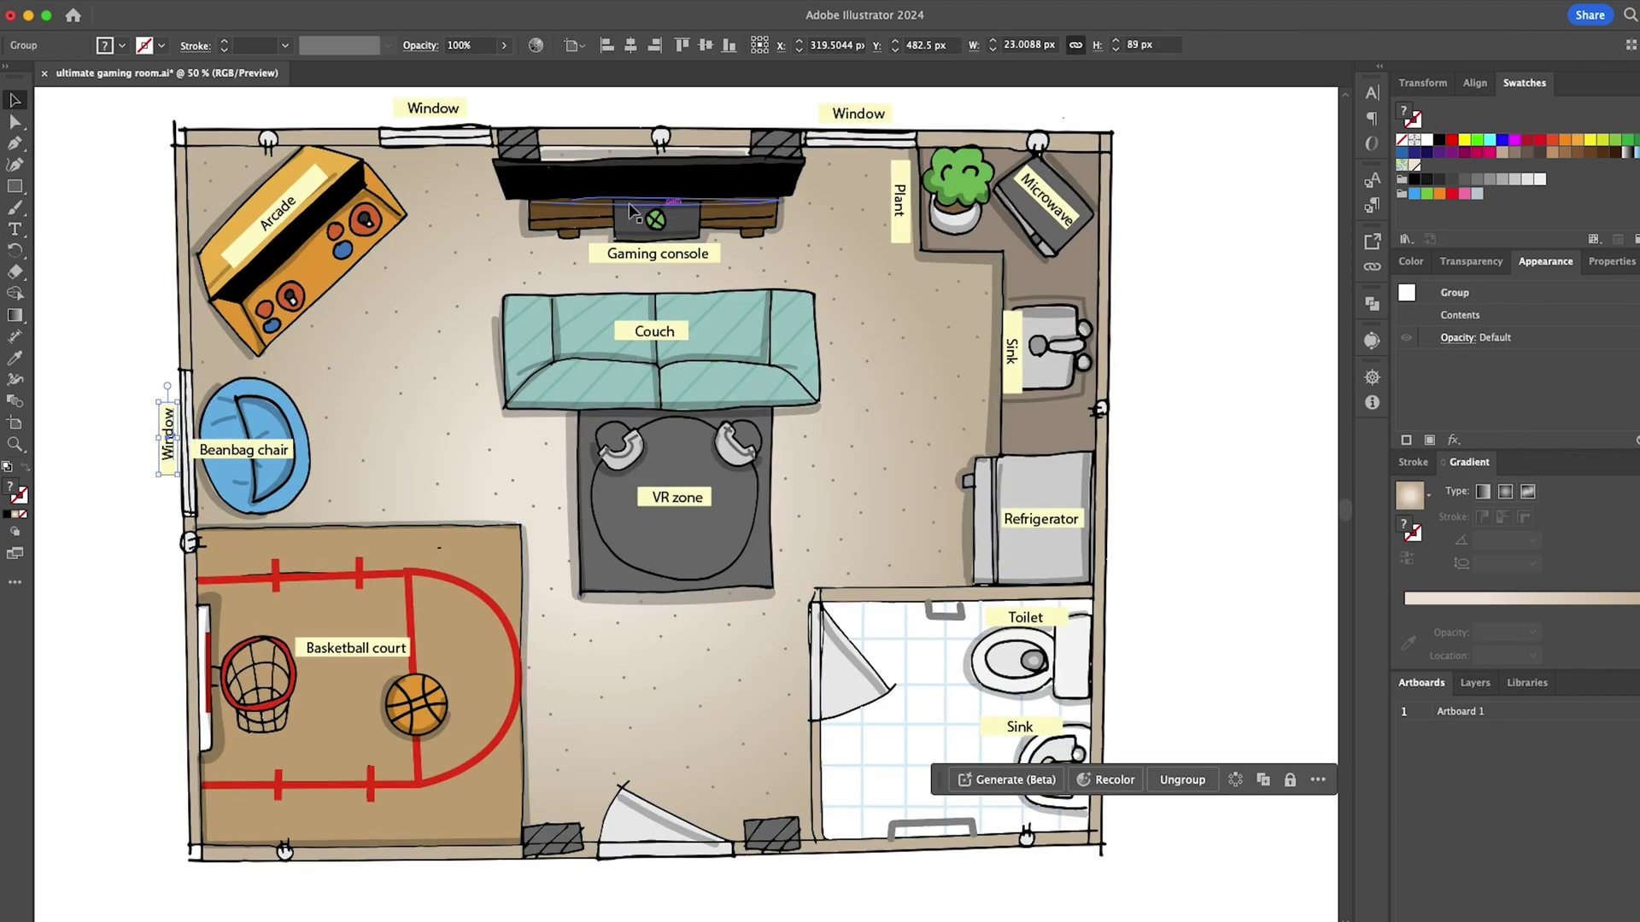
Copy the couch label next to all four hatched speaker boxes and change the text to "Stereo".
{"action": "left_click_drag", "start_coordinate": [667, 337], "coordinate": [785, 121]}
{"action": "double_click", "coordinate": [567, 816]}
{"action": "double_click", "coordinate": [564, 812]}
{"action": "key", "text": "ctrl+a"}
{"action": "type", "text": "Step"}
{"action": "left_click", "coordinate": [15, 100]}
{"action": "double_click", "coordinate": [85, 162]}
Copy a stereo label onto the television and change its text to "TV".
{"action": "left_click_drag", "start_coordinate": [699, 263], "coordinate": [697, 177]}
{"action": "key", "text": "Delete"}
{"action": "left_click_drag", "start_coordinate": [785, 121], "coordinate": [667, 167]}
{"action": "double_click", "coordinate": [660, 167]}
{"action": "type", "text": "TV"}
{"action": "left_click", "coordinate": [14, 100]}
{"action": "double_click", "coordinate": [85, 162]}
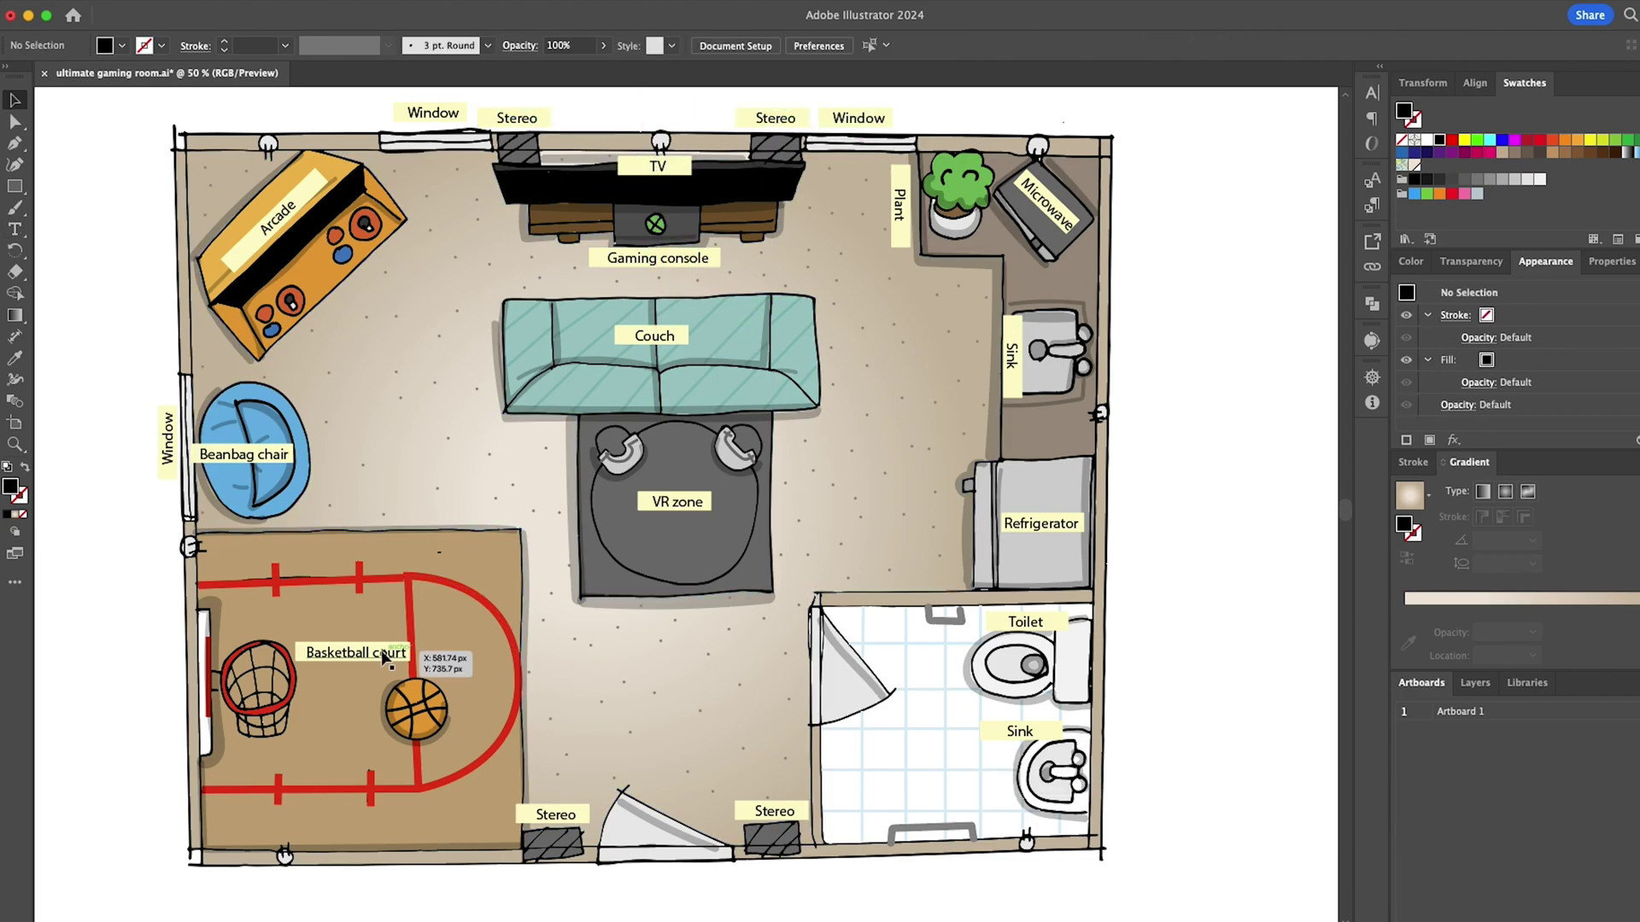
Copy a label below the lower wall's entrance door with the text "Door", and place a vertical copy beside the bathroom door.
{"action": "left_click_drag", "start_coordinate": [385, 658], "coordinate": [752, 684]}
{"action": "double_click", "coordinate": [672, 879]}
{"action": "type", "text": "Door"}
{"action": "left_click_drag", "start_coordinate": [811, 671], "coordinate": [793, 705]}
{"action": "left_click", "coordinate": [1175, 647]}
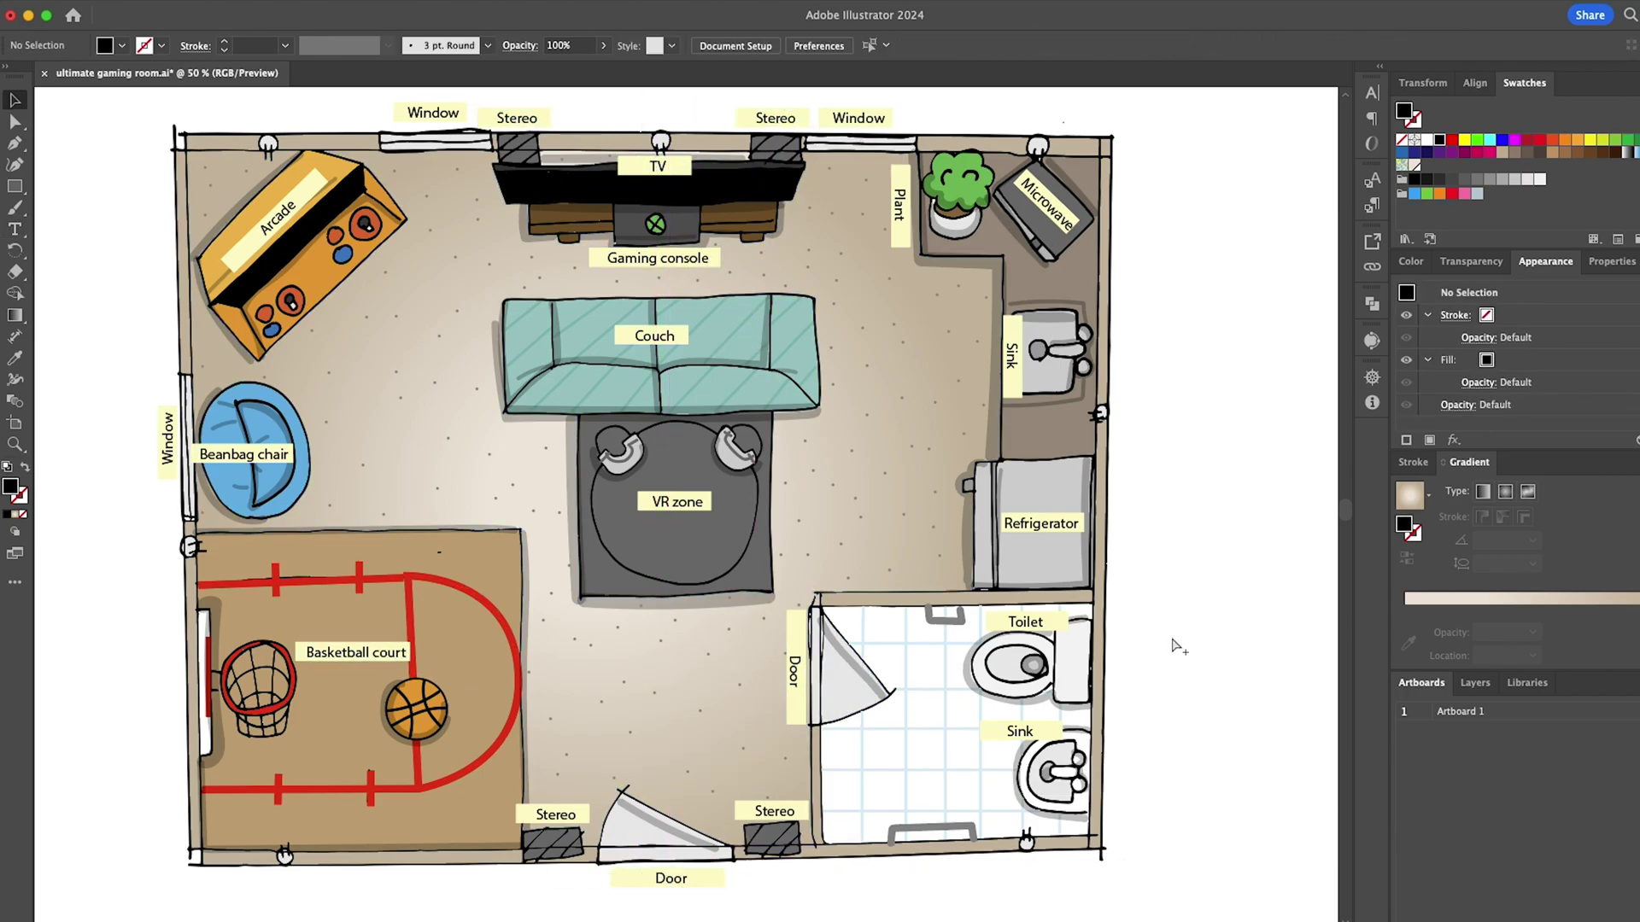